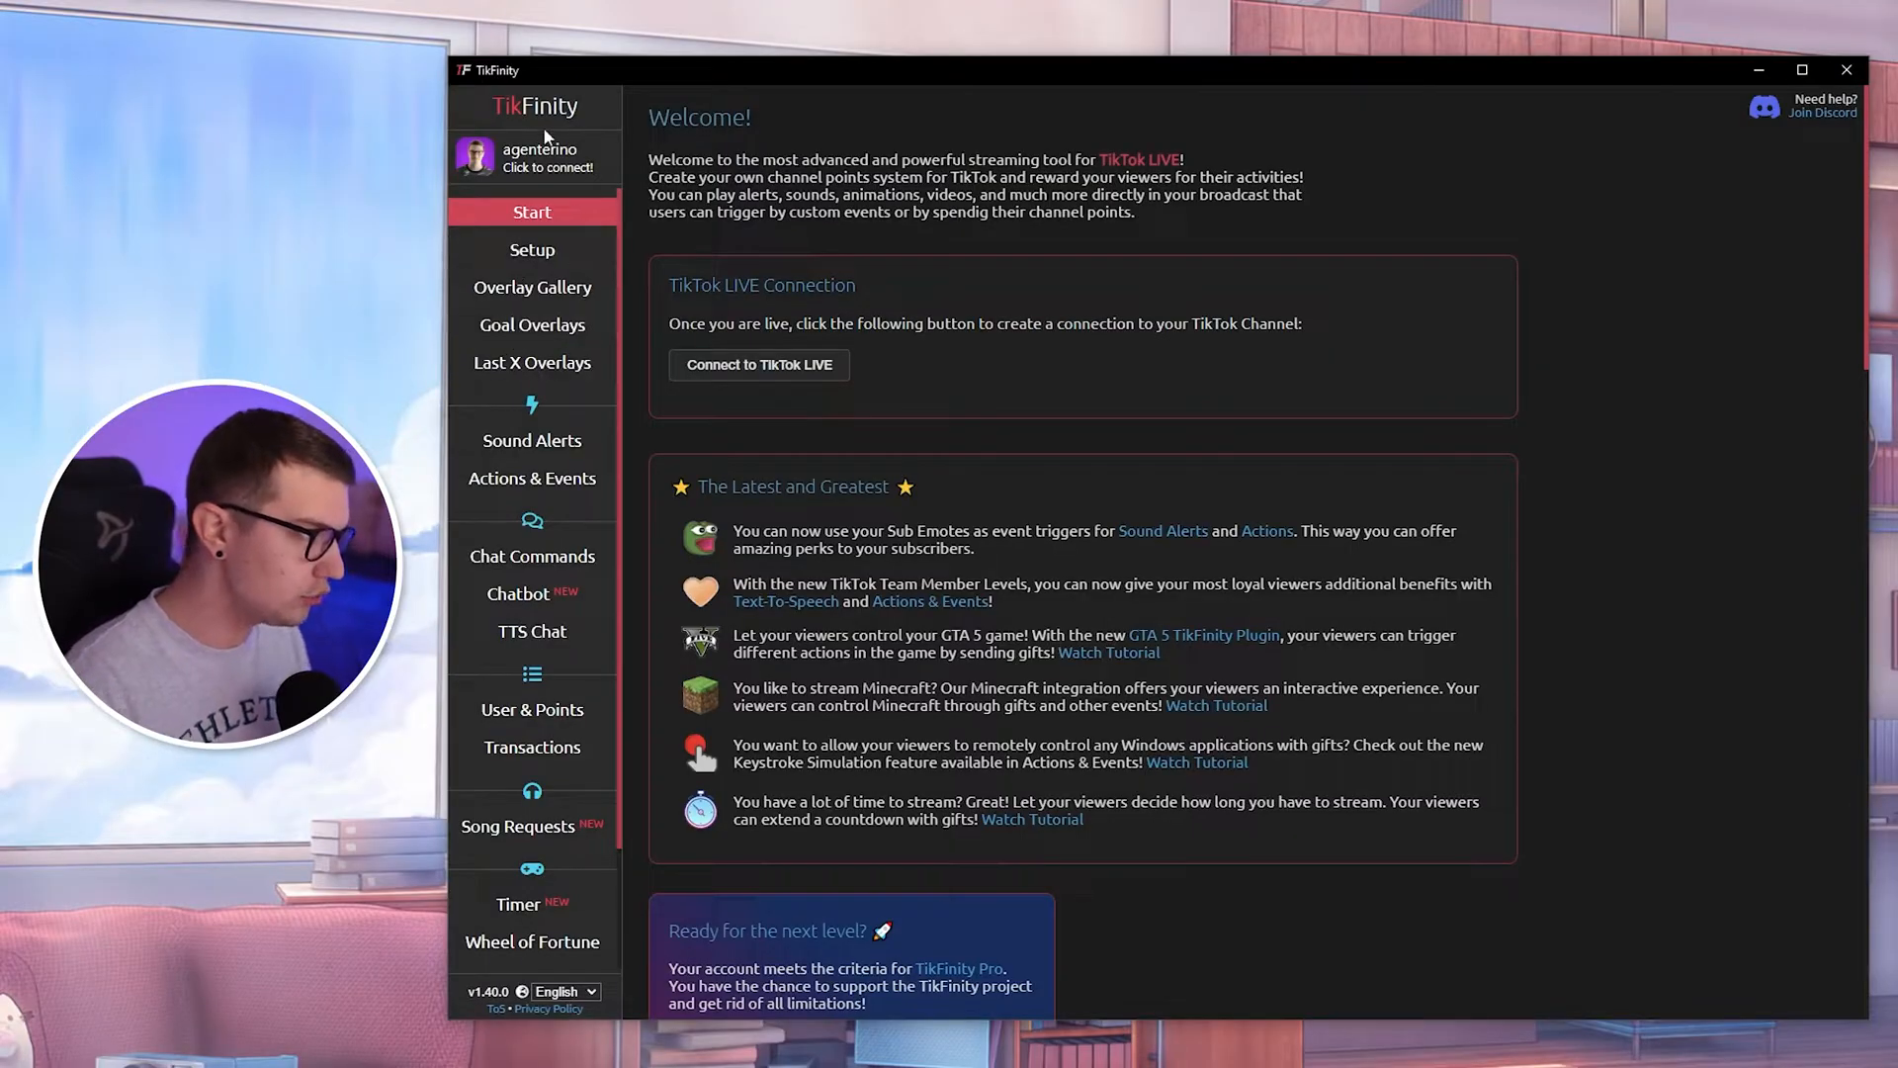
- Open the Wheel of Fortune settings and turn off the use of custom fields
scroll(542, 474, "down", 2)
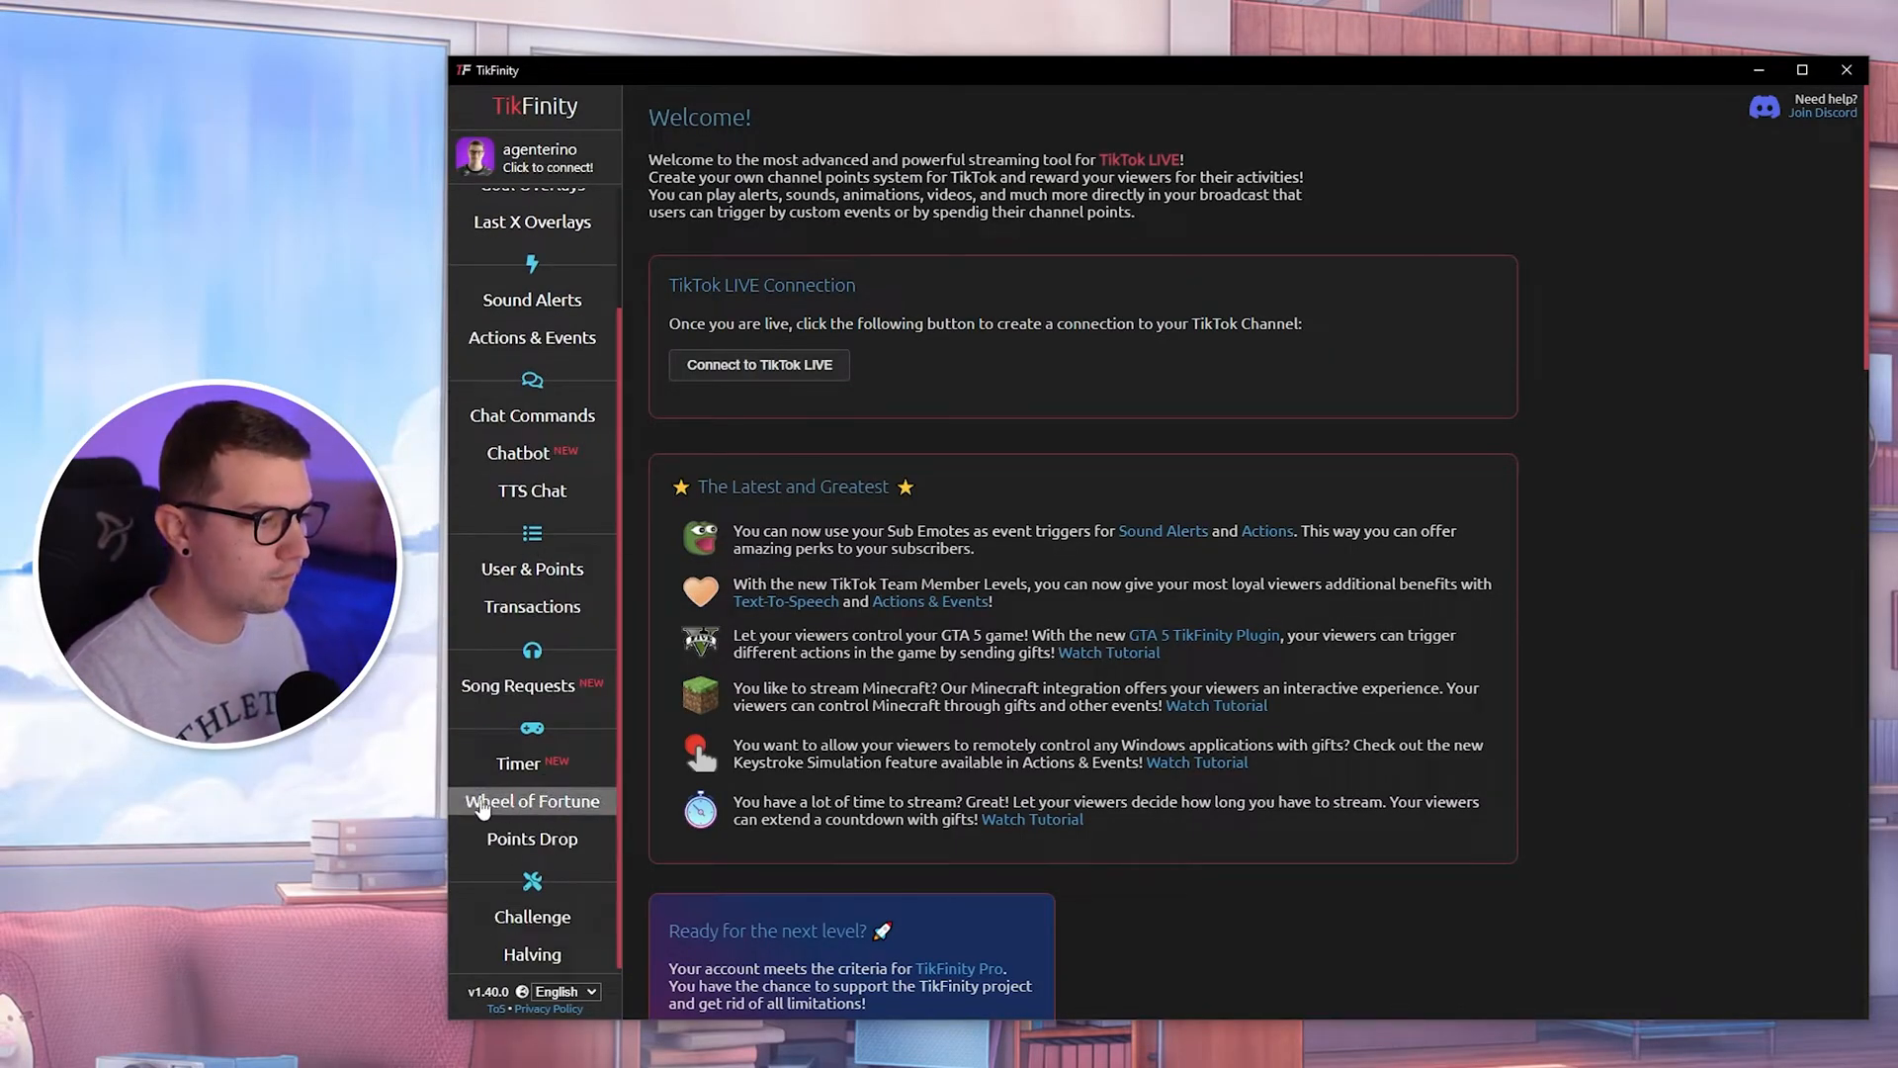
left_click(521, 807)
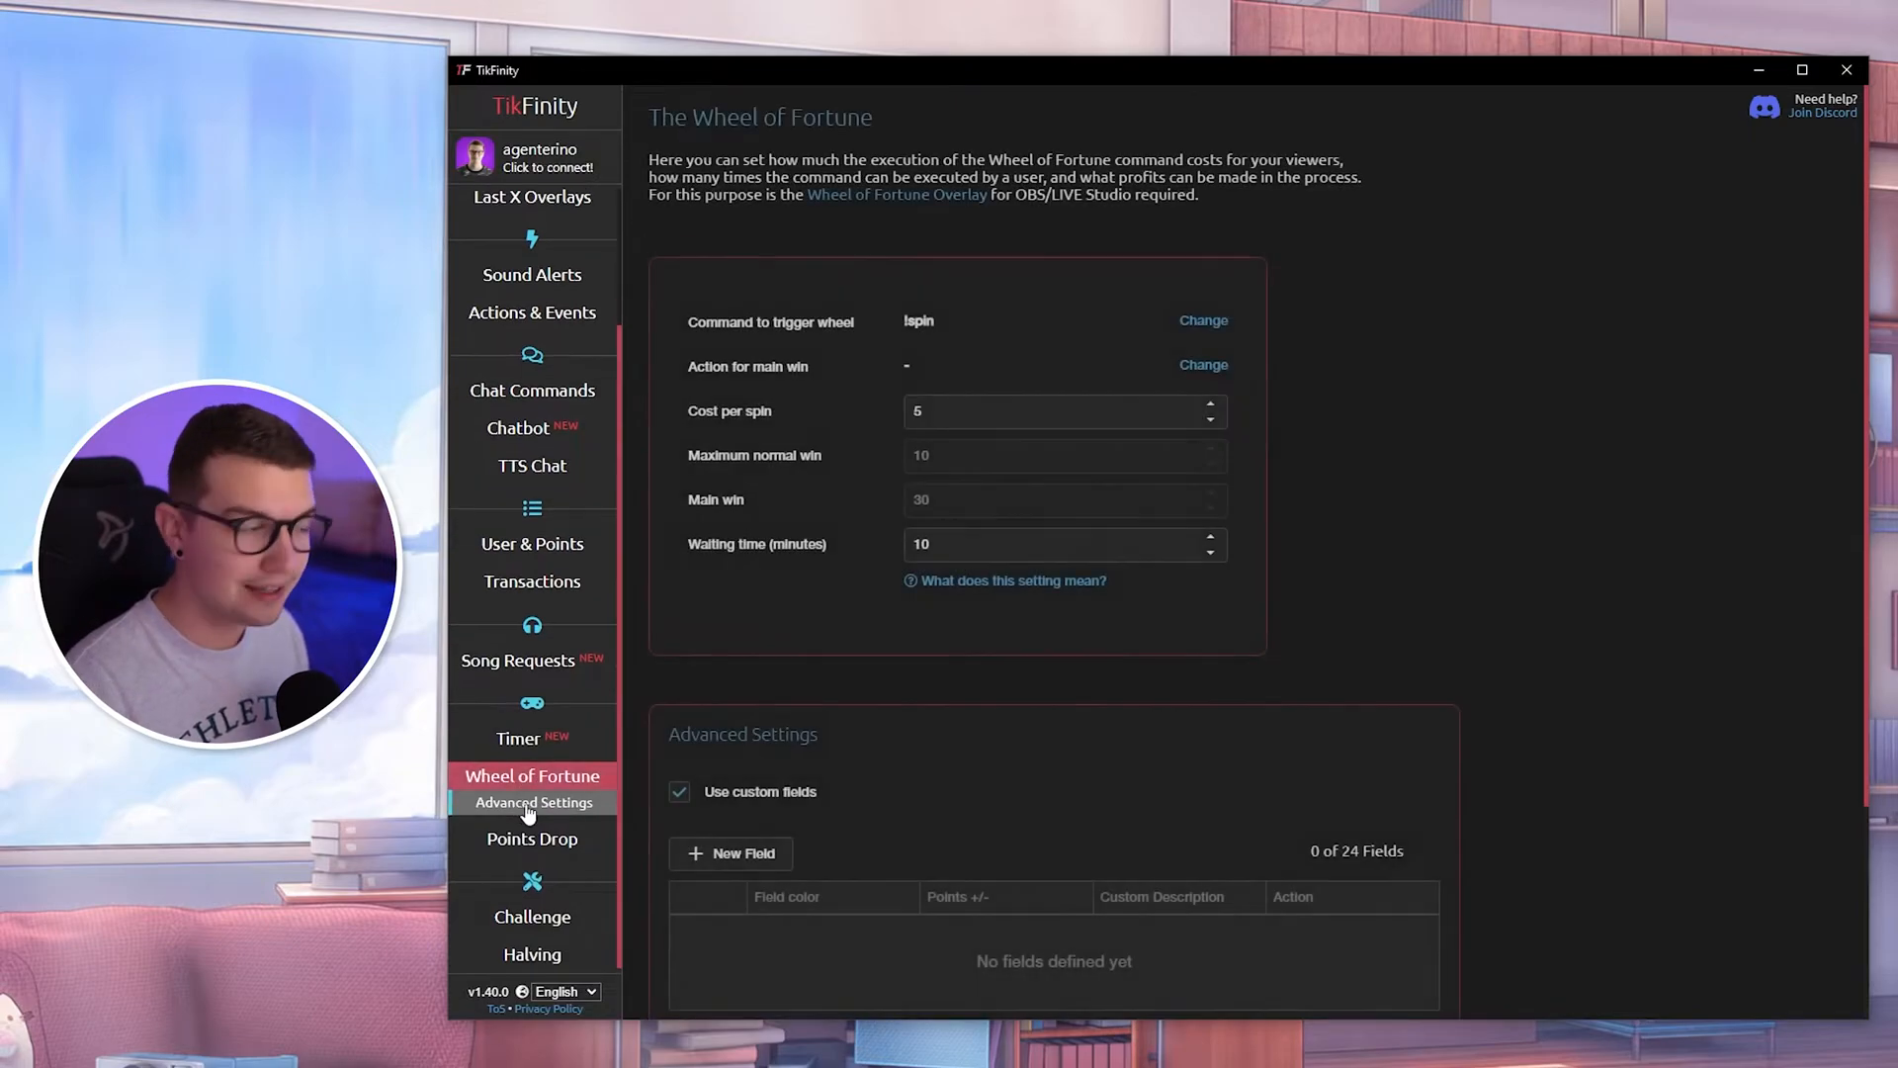
scroll(1079, 369, "down", 1)
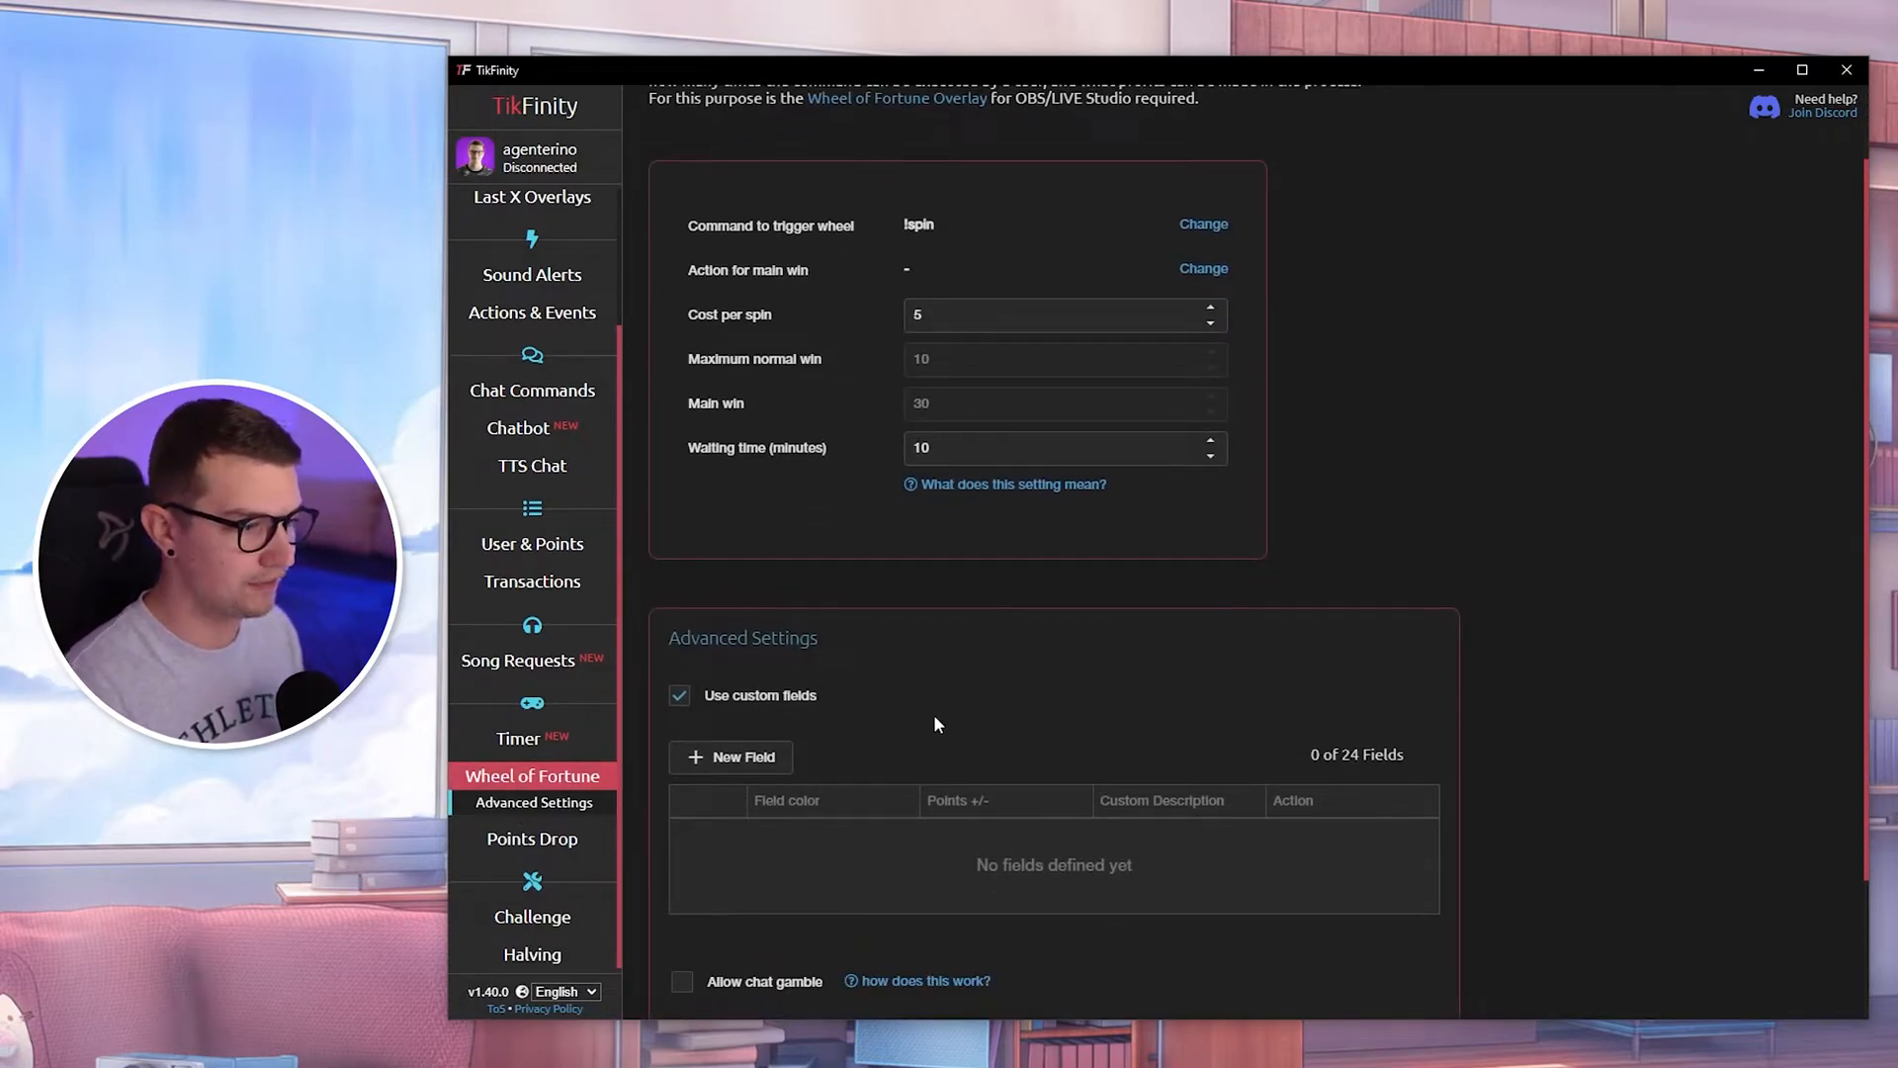
scroll(876, 526, "down", 2)
left_click(679, 514)
scroll(1438, 532, "up", 3)
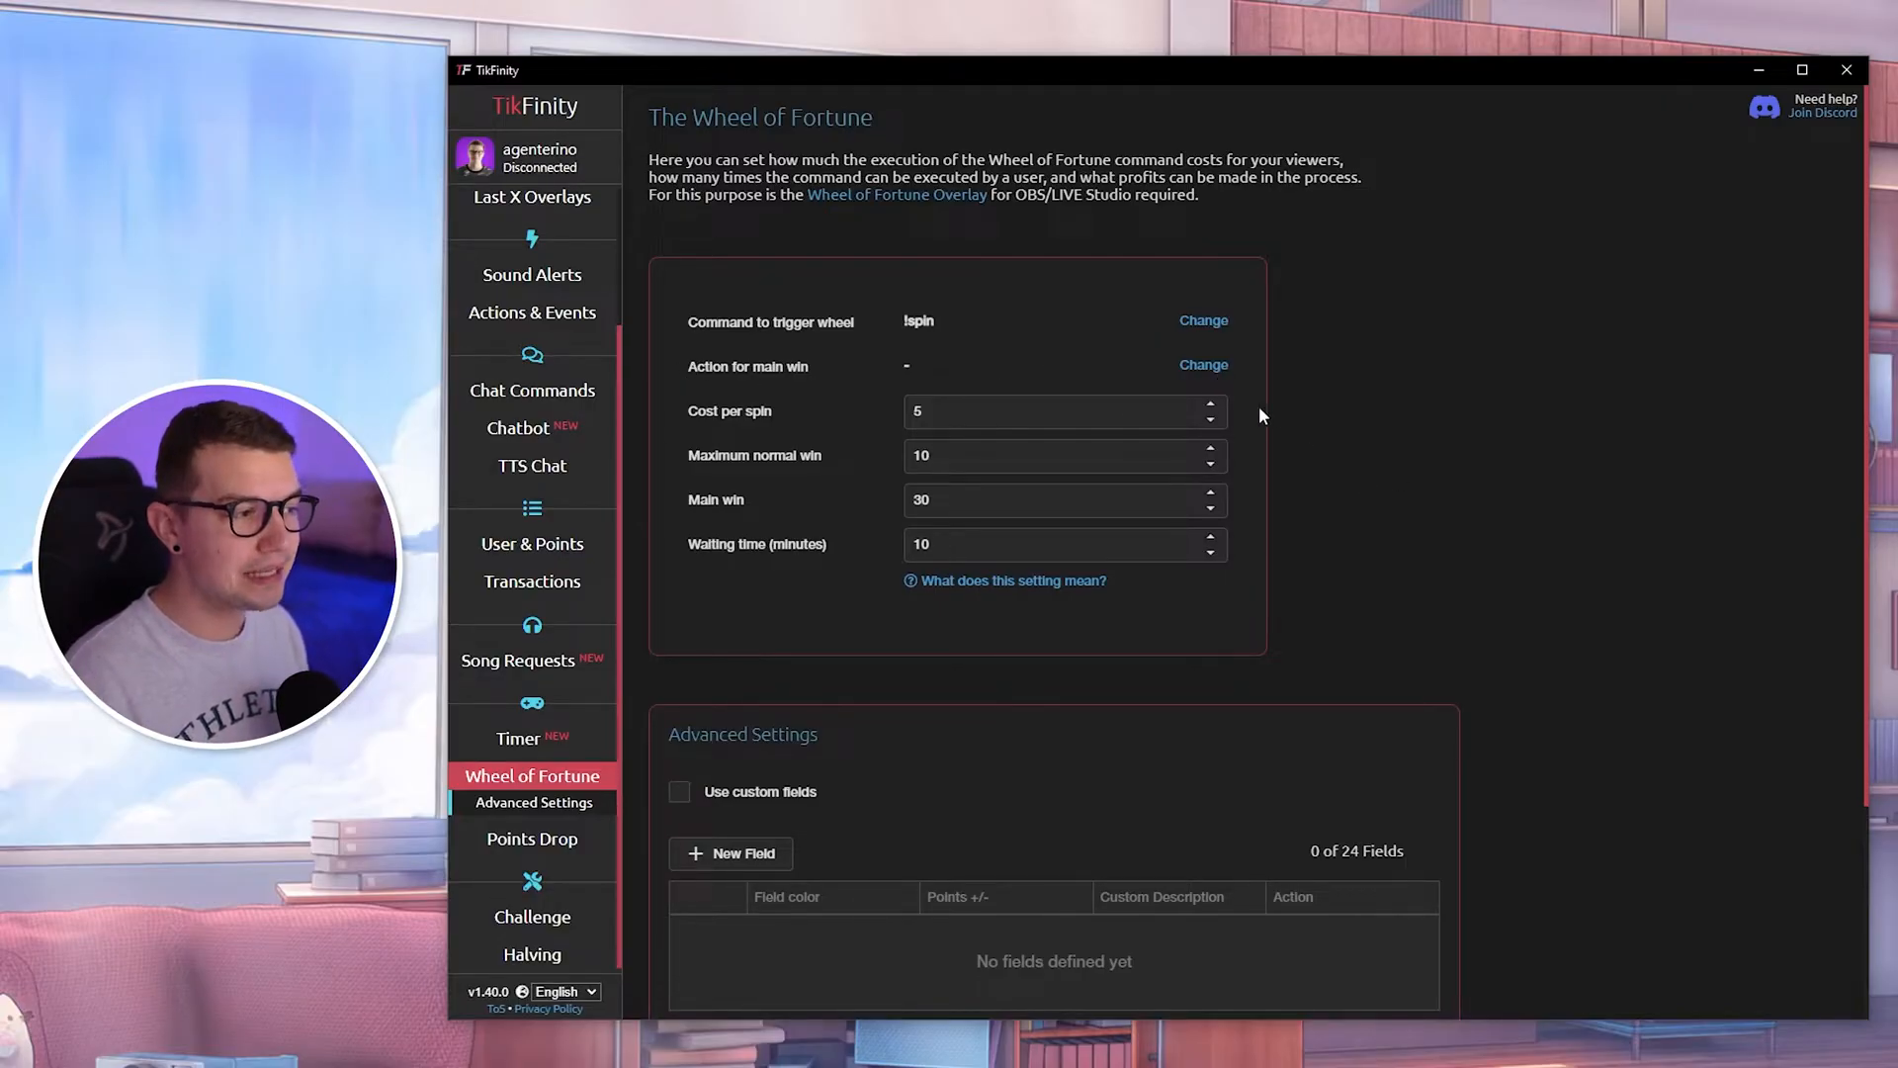
- Review the actions available for the main win, and the cost per spin and maximum normal win settings
left_click(1212, 367)
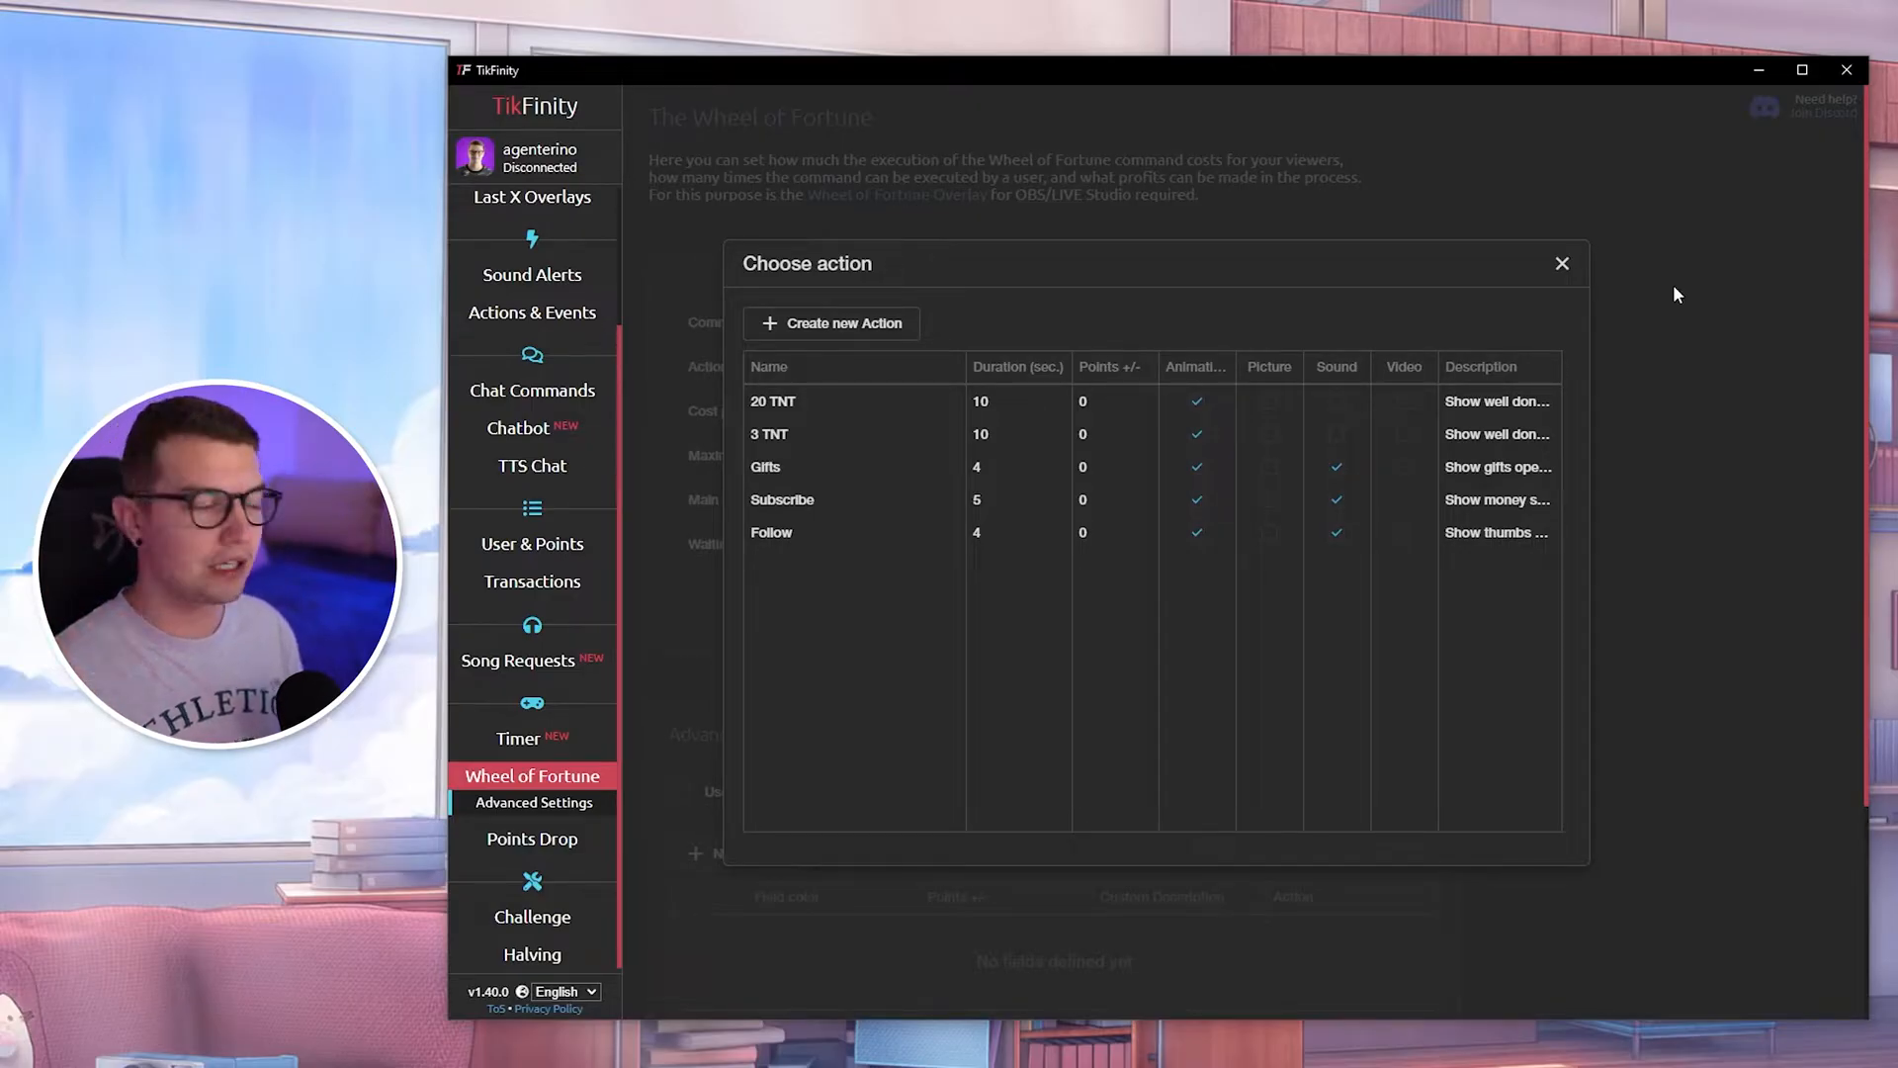
left_click(1562, 265)
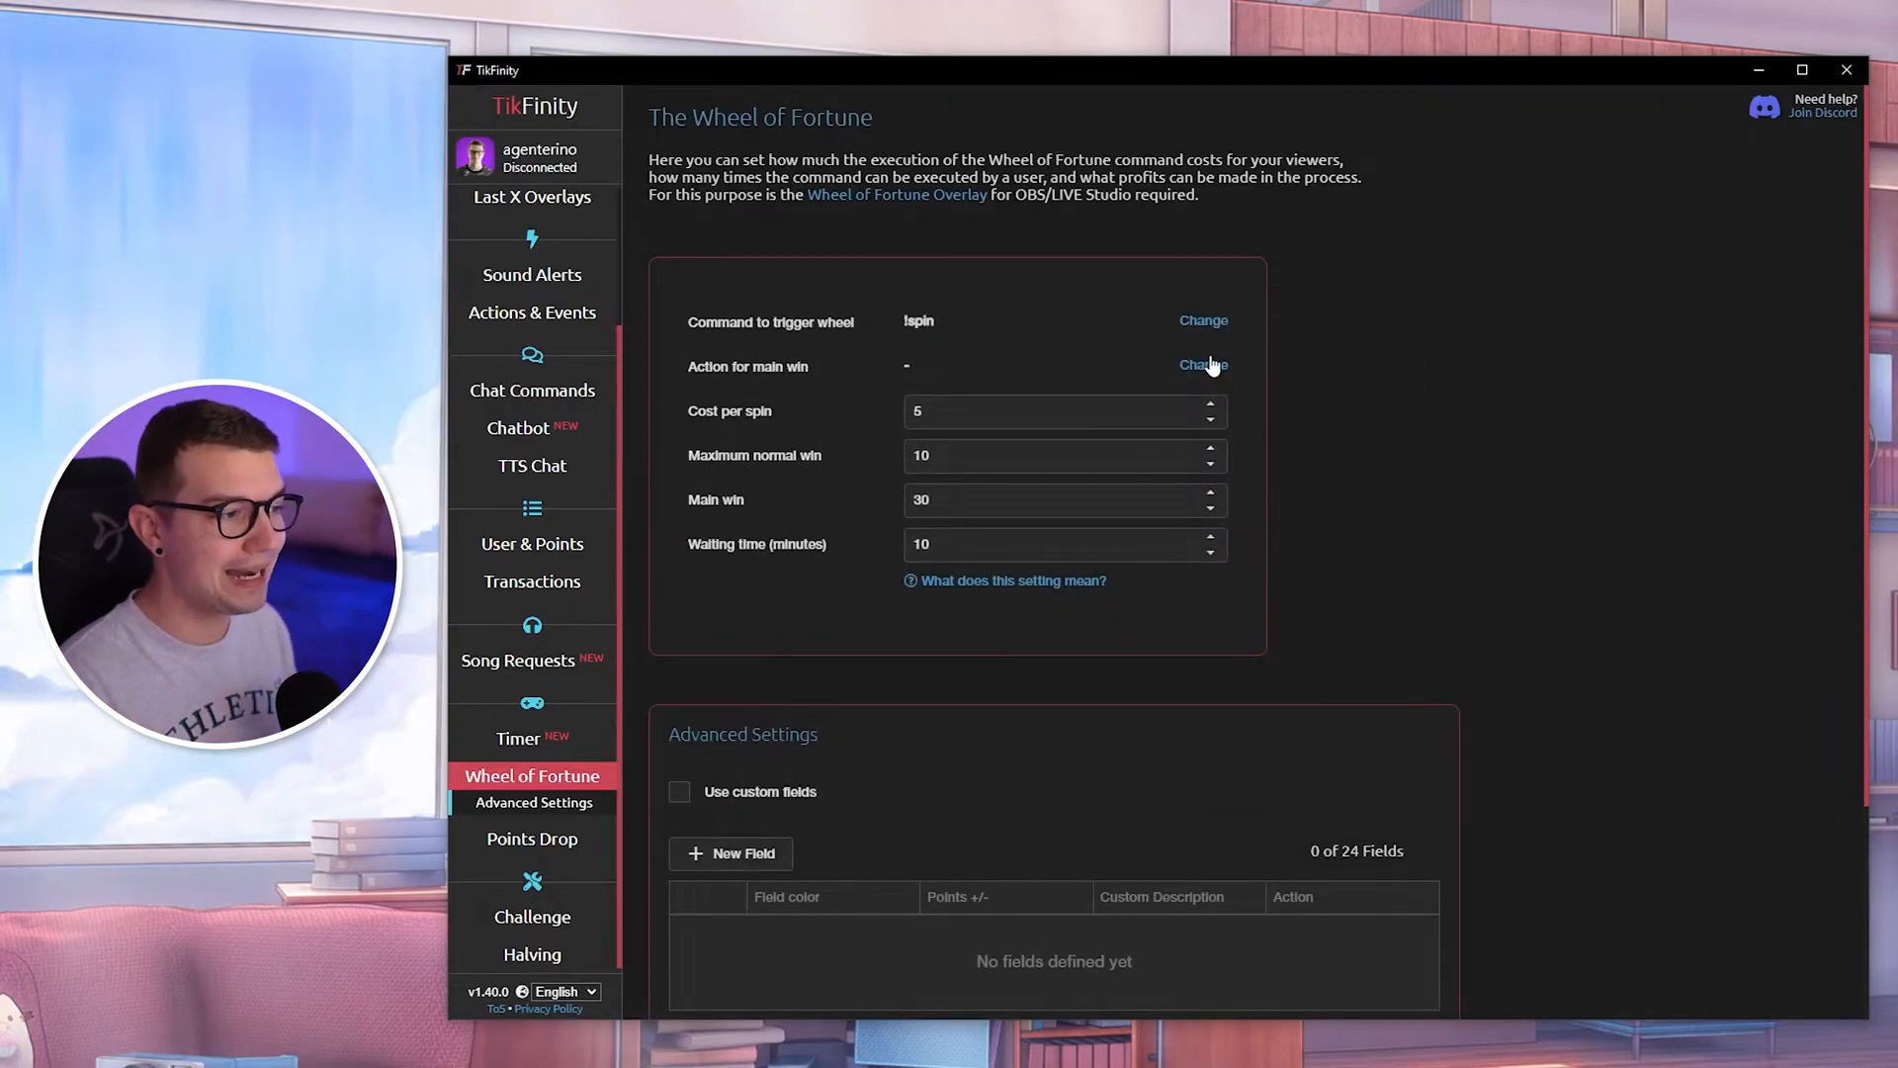
left_click(923, 413)
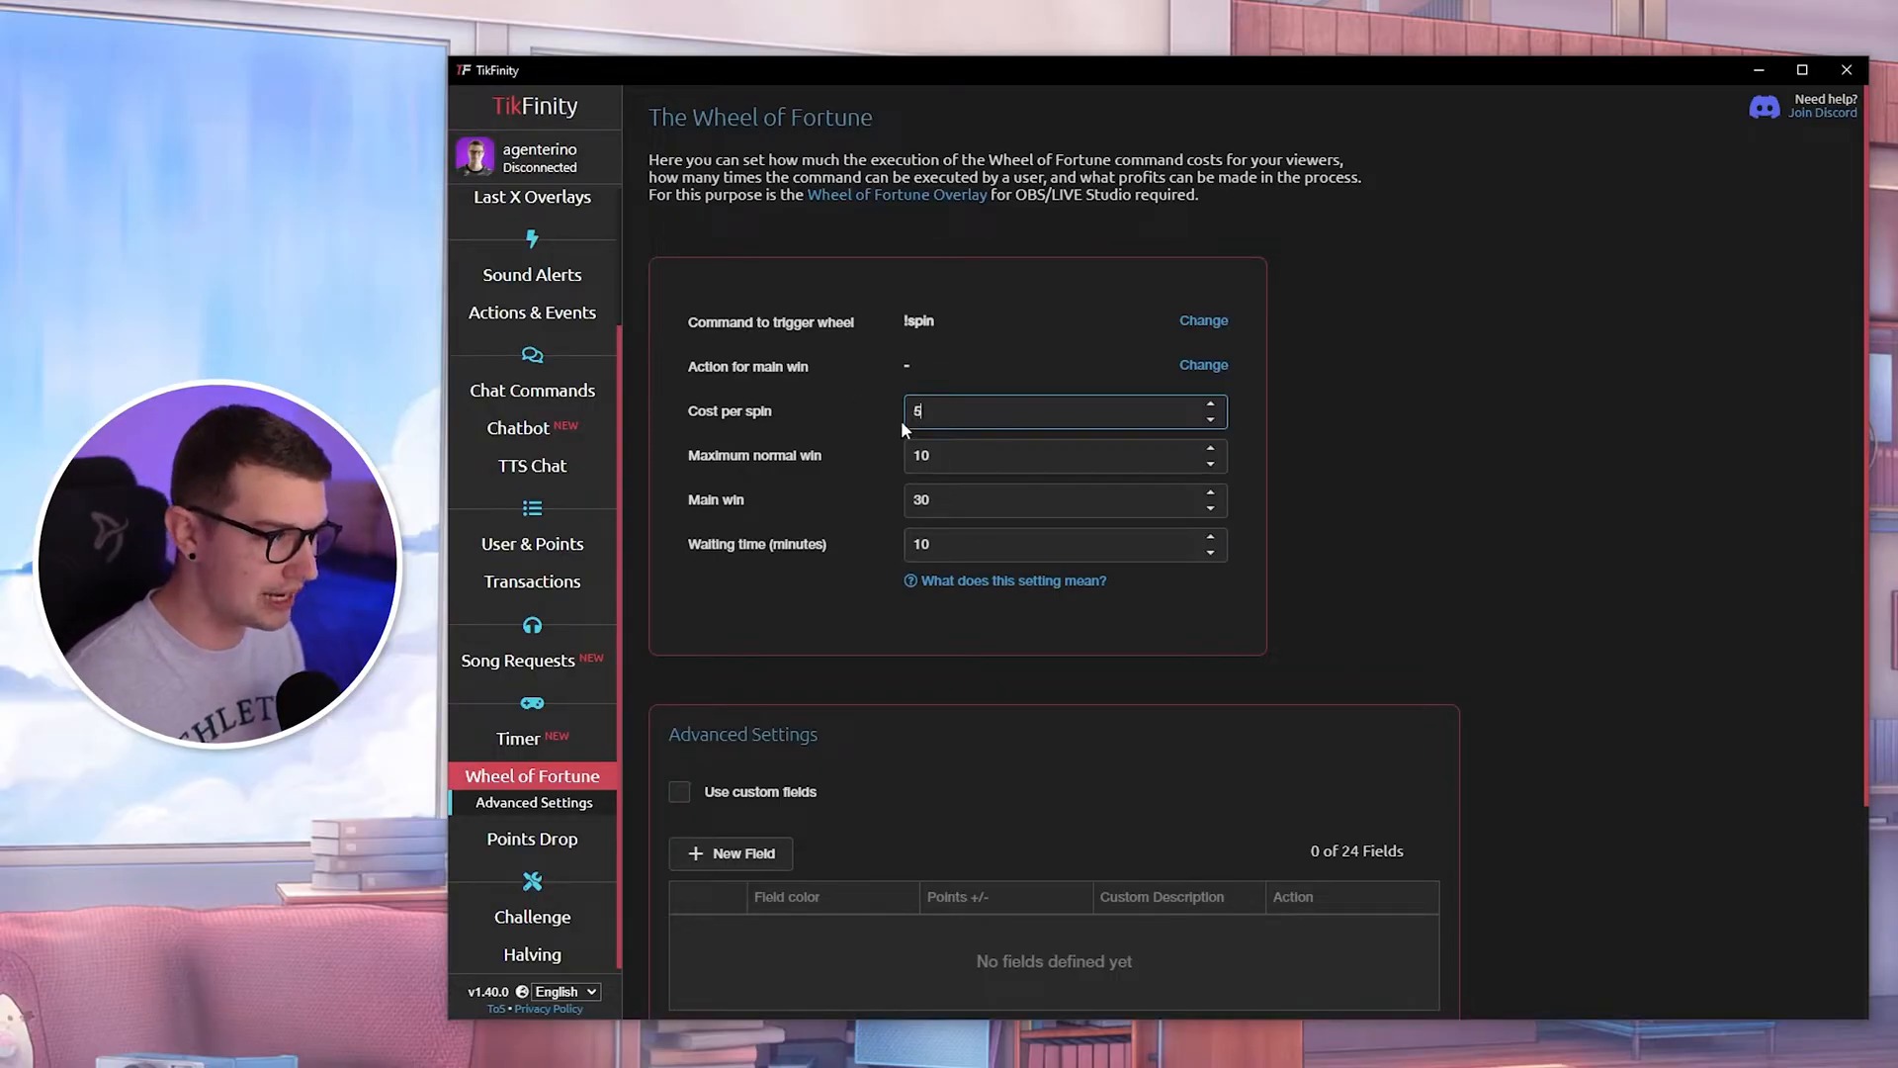
left_click_drag(906, 456, 929, 459)
left_click(931, 459)
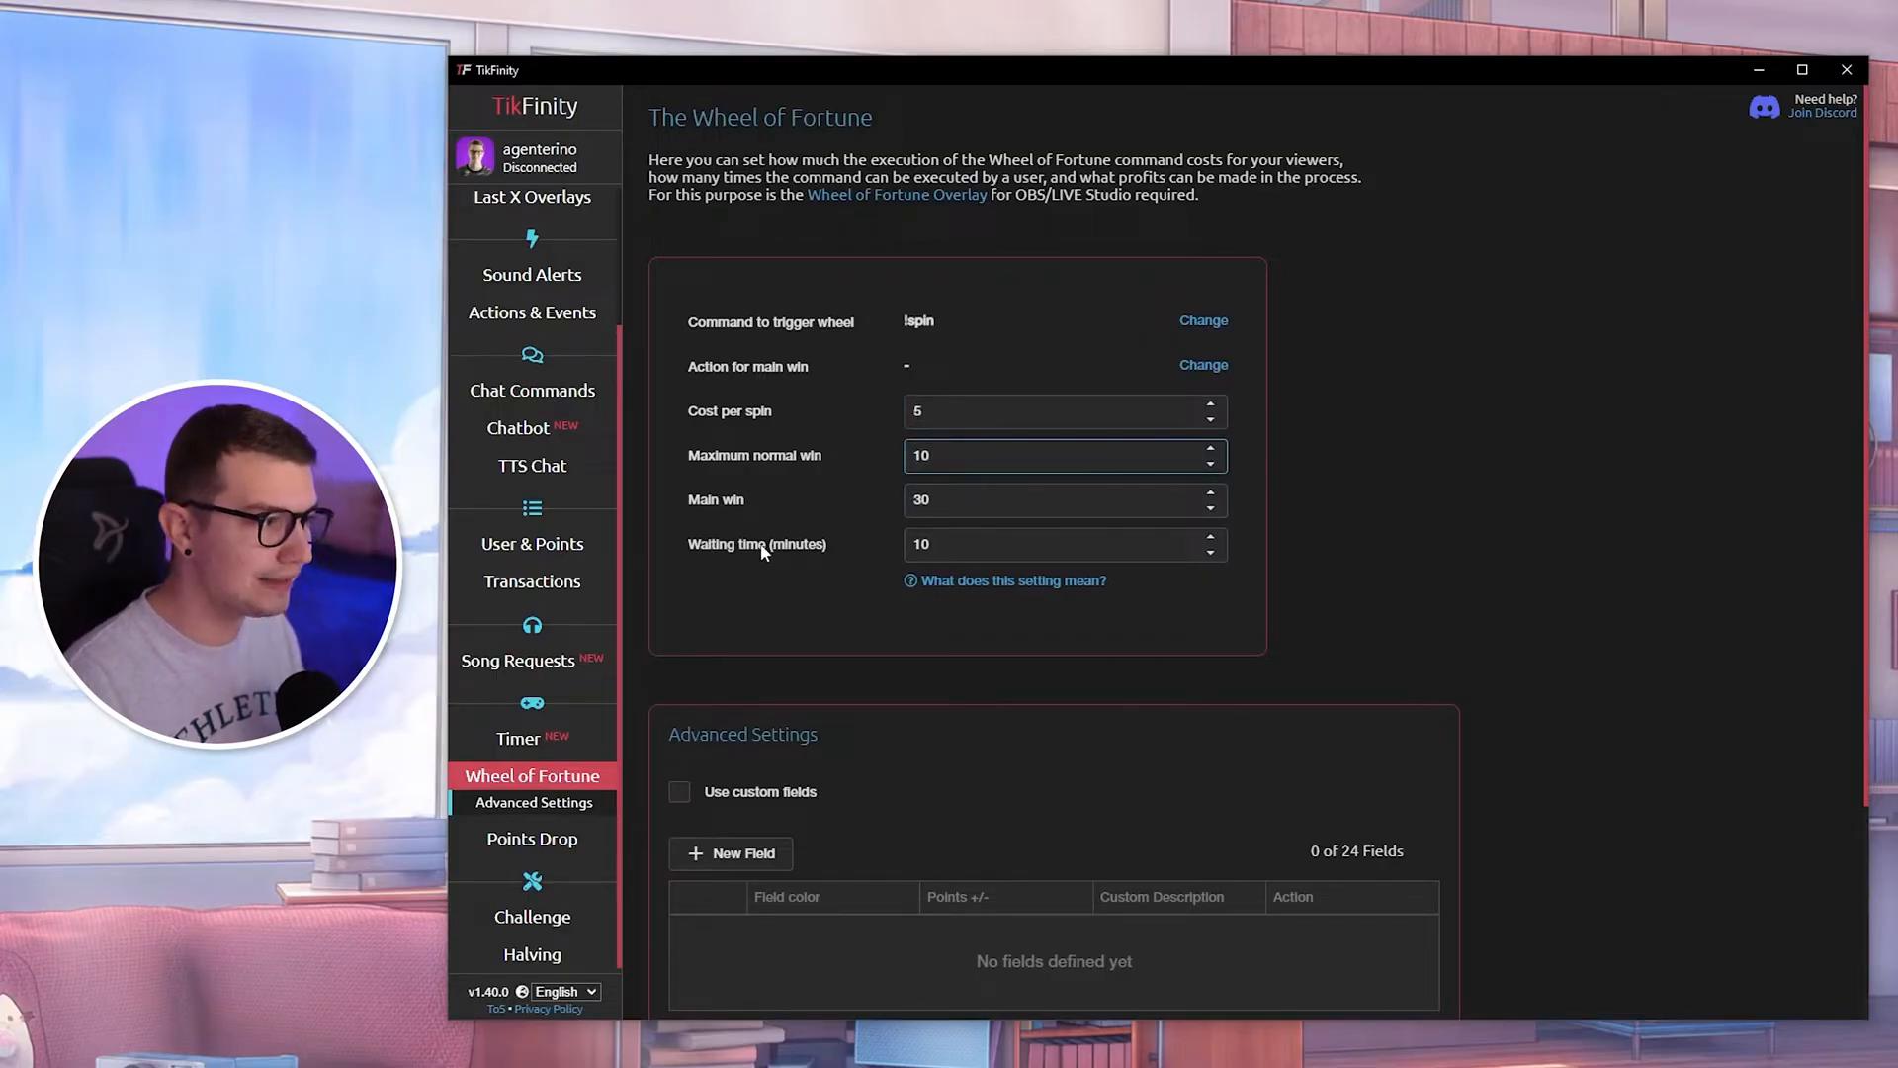
- Read the explanation of the wheel's cost, win and waiting time settings, and look over the advanced settings
left_click(949, 583)
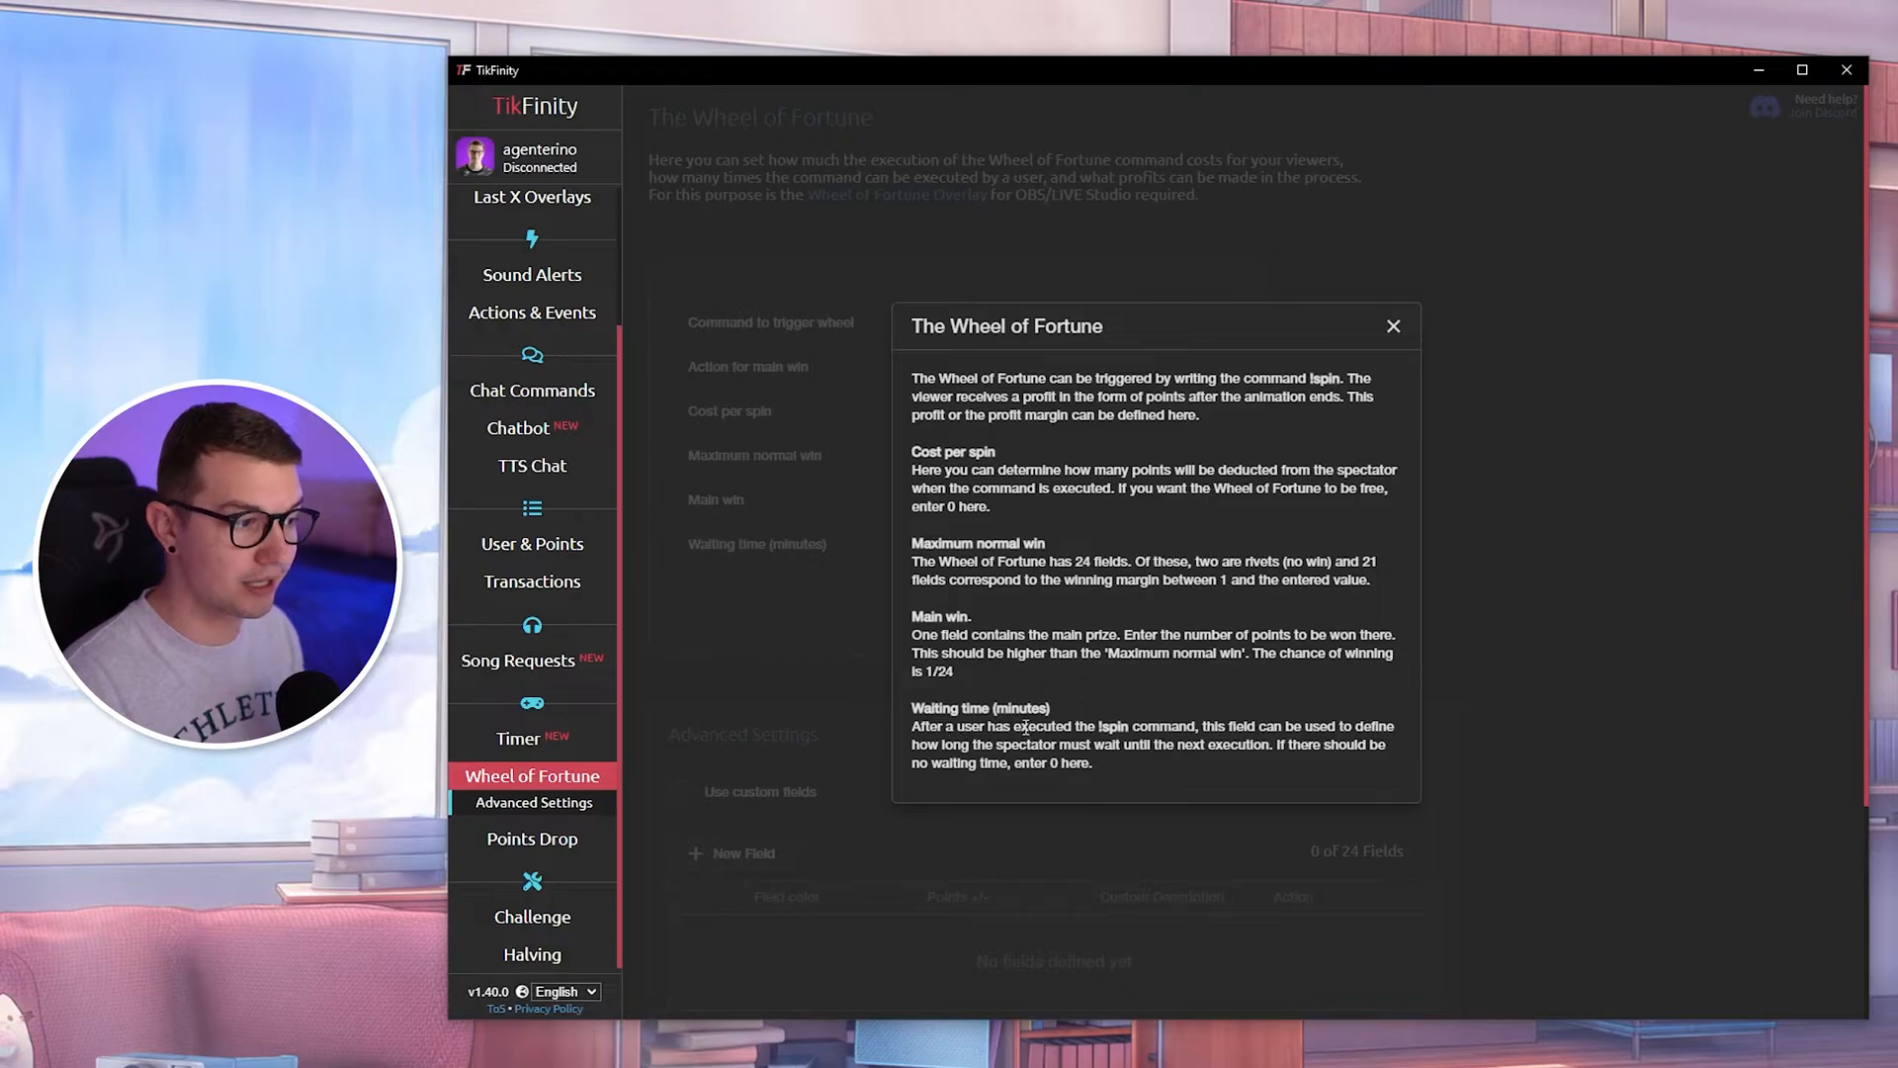
left_click(1393, 327)
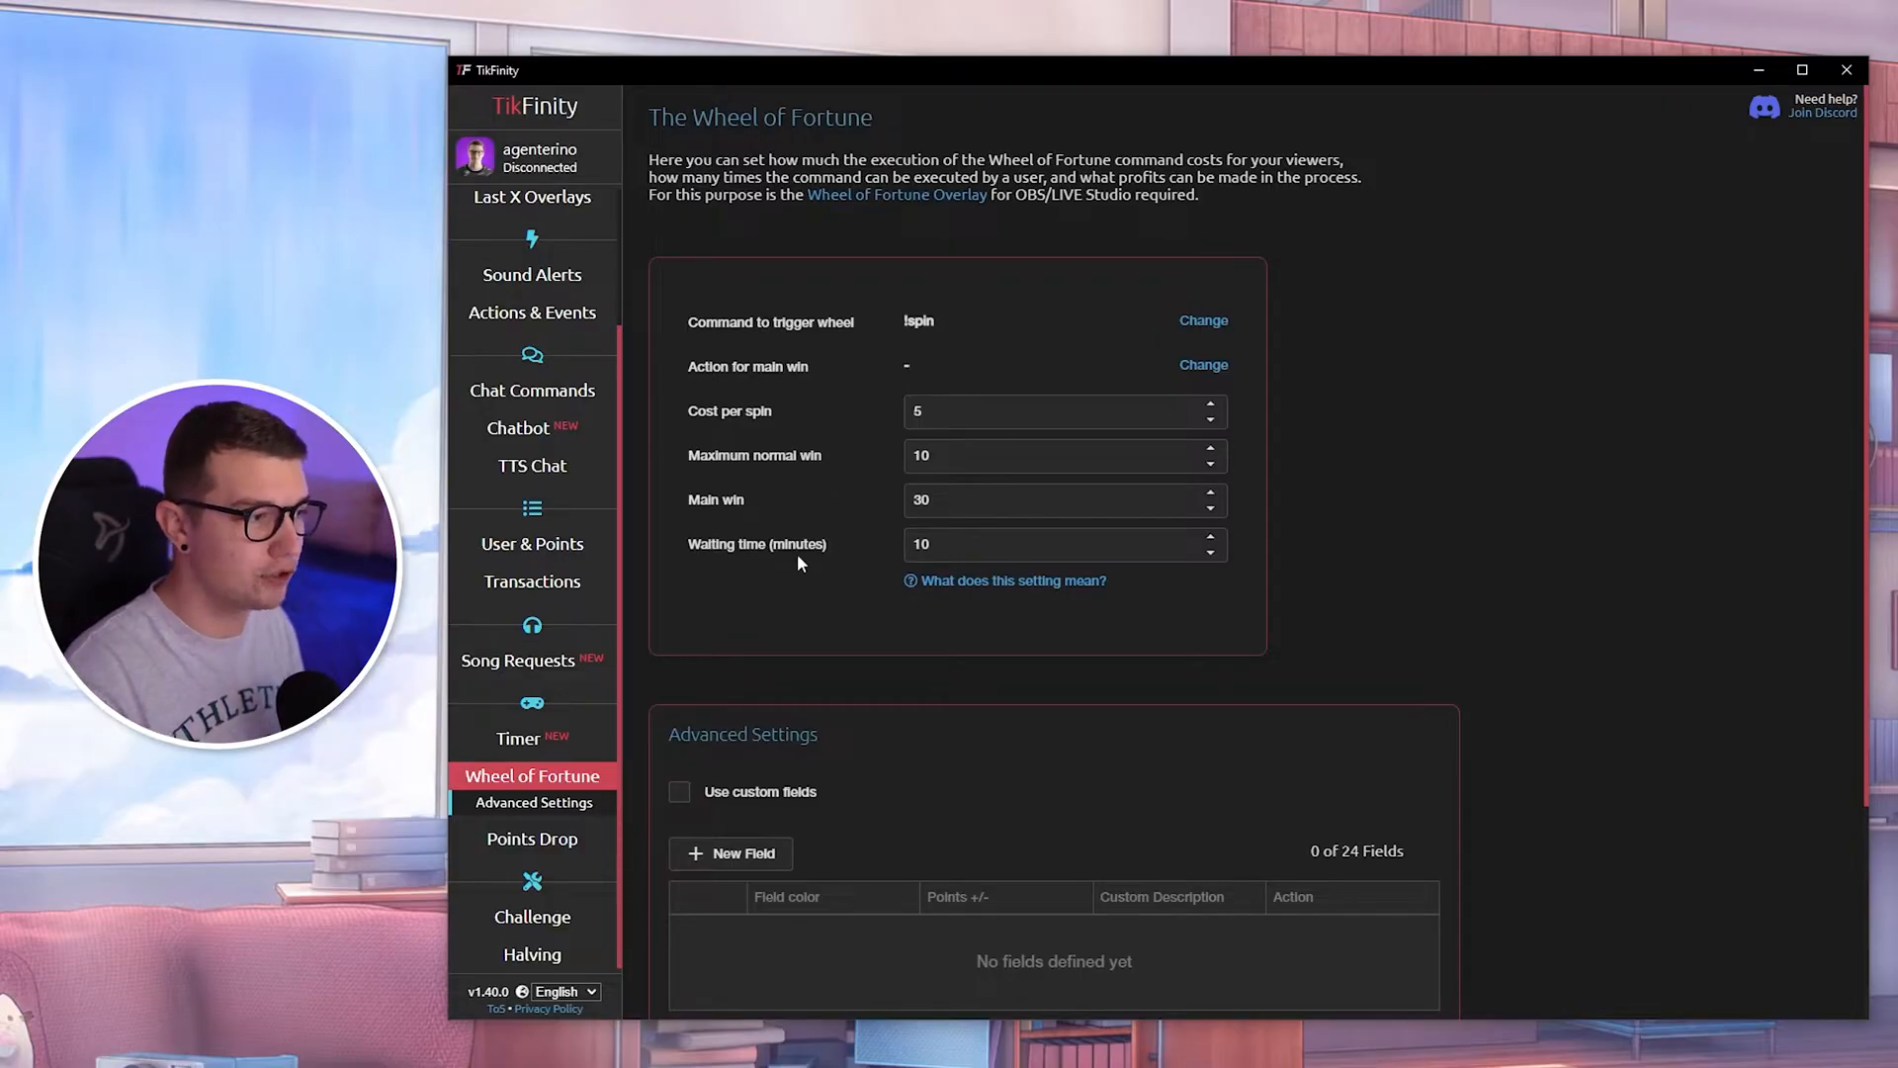
scroll(797, 561, "down", 3)
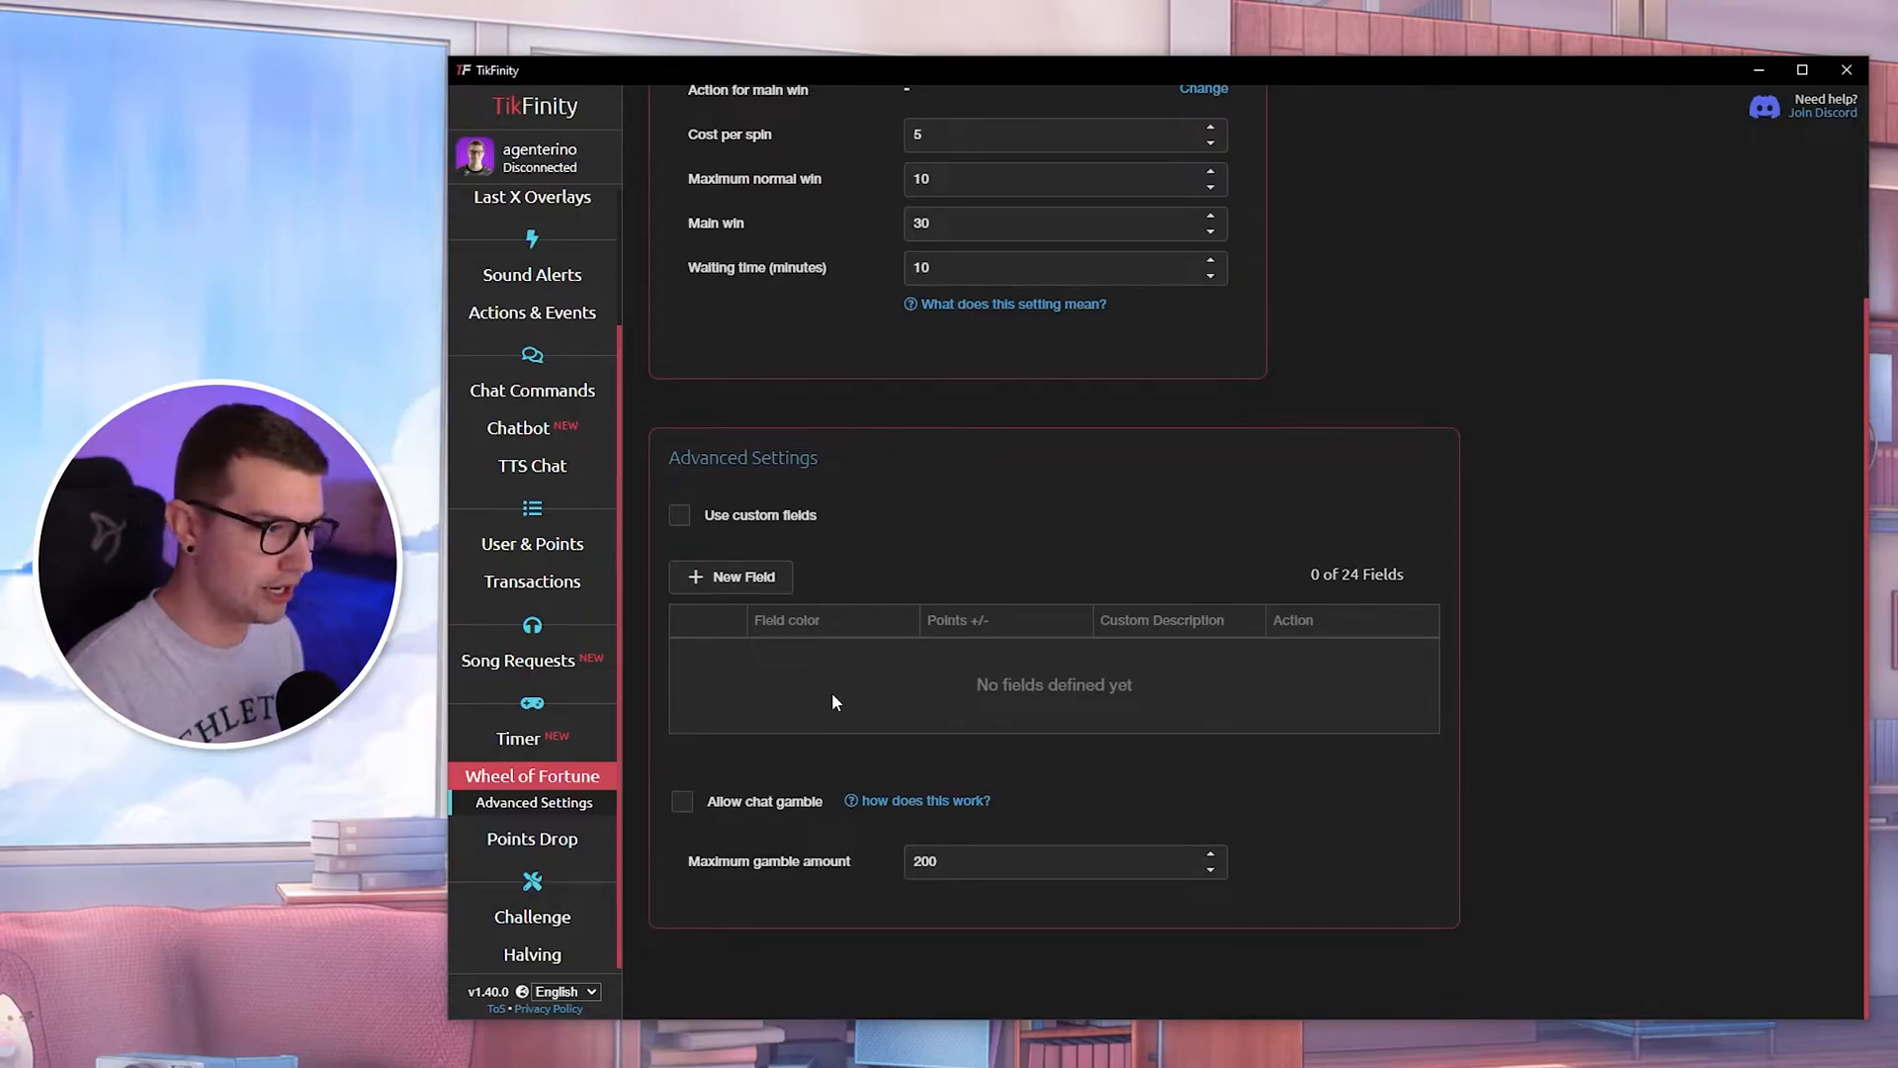
scroll(832, 693, "up", 3)
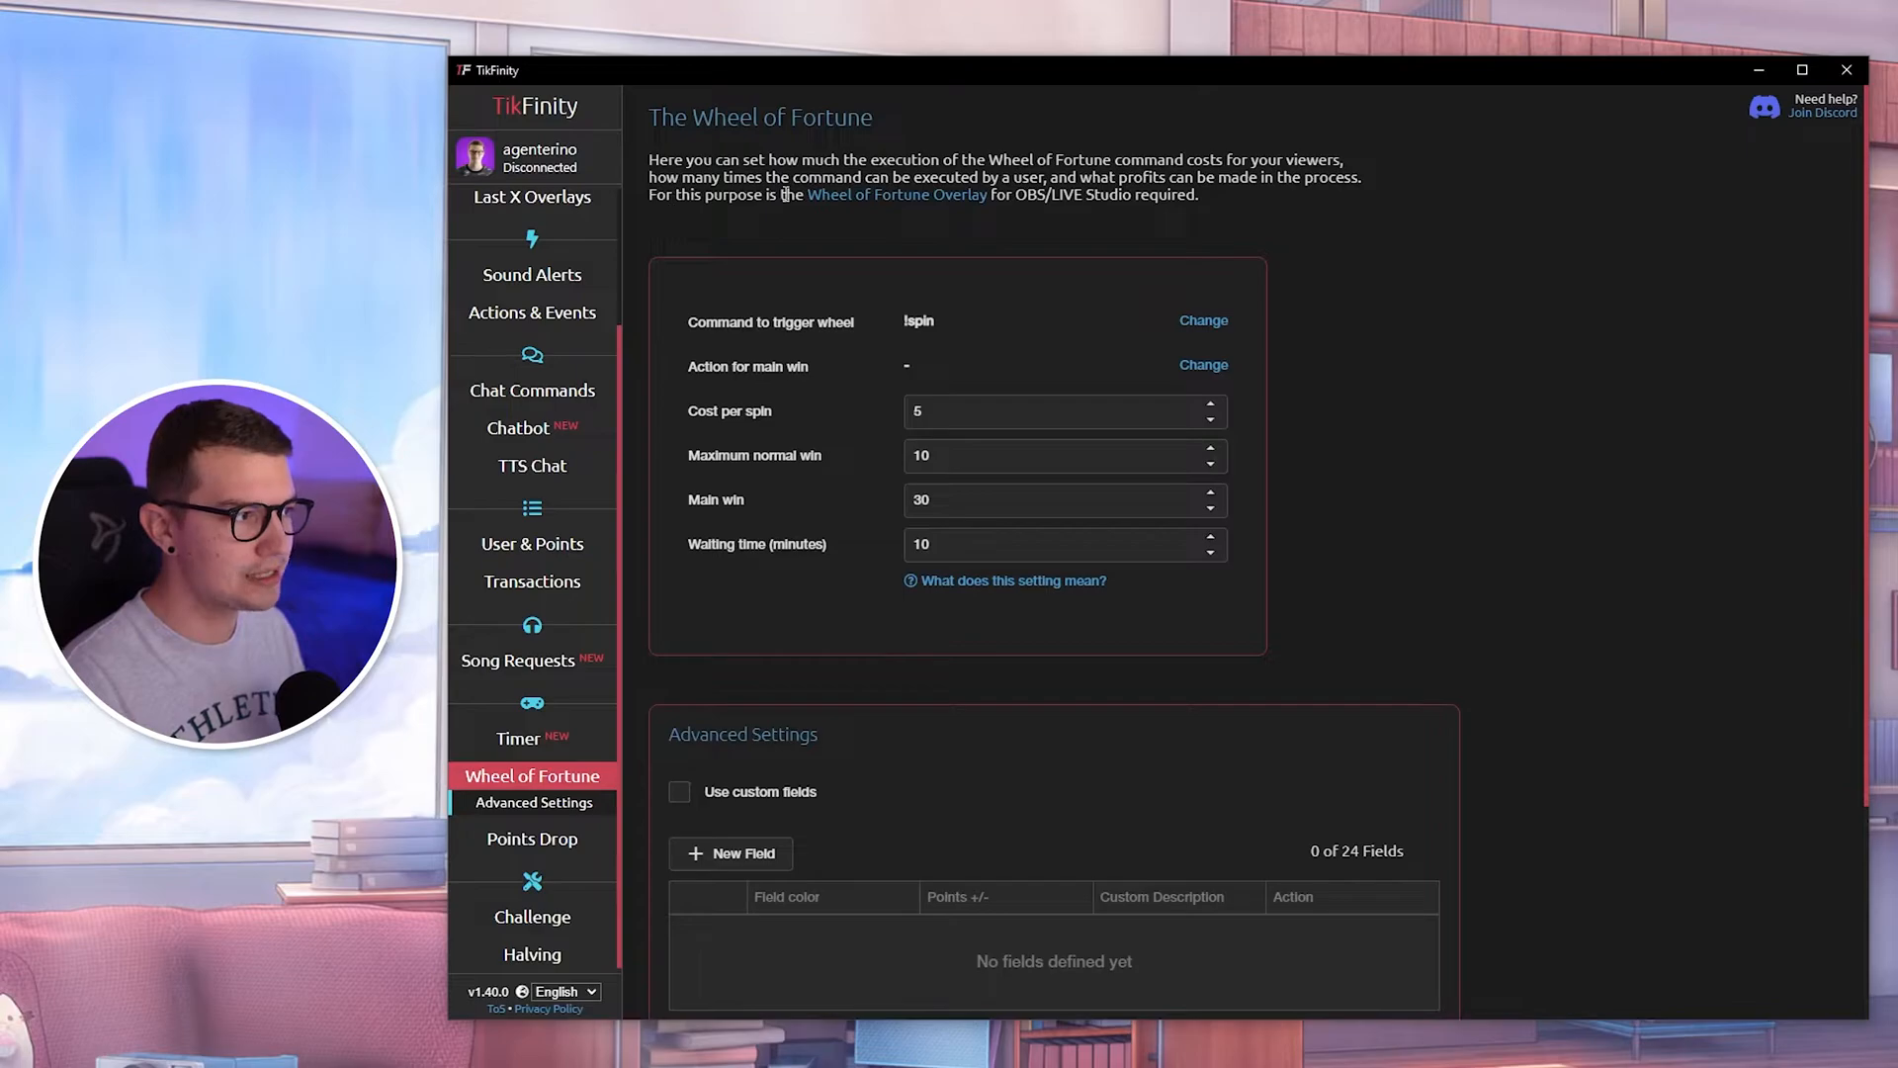
- Test the Wheel of Fortune overlay in the overlay gallery and return to the wheel's settings
left_click(953, 197)
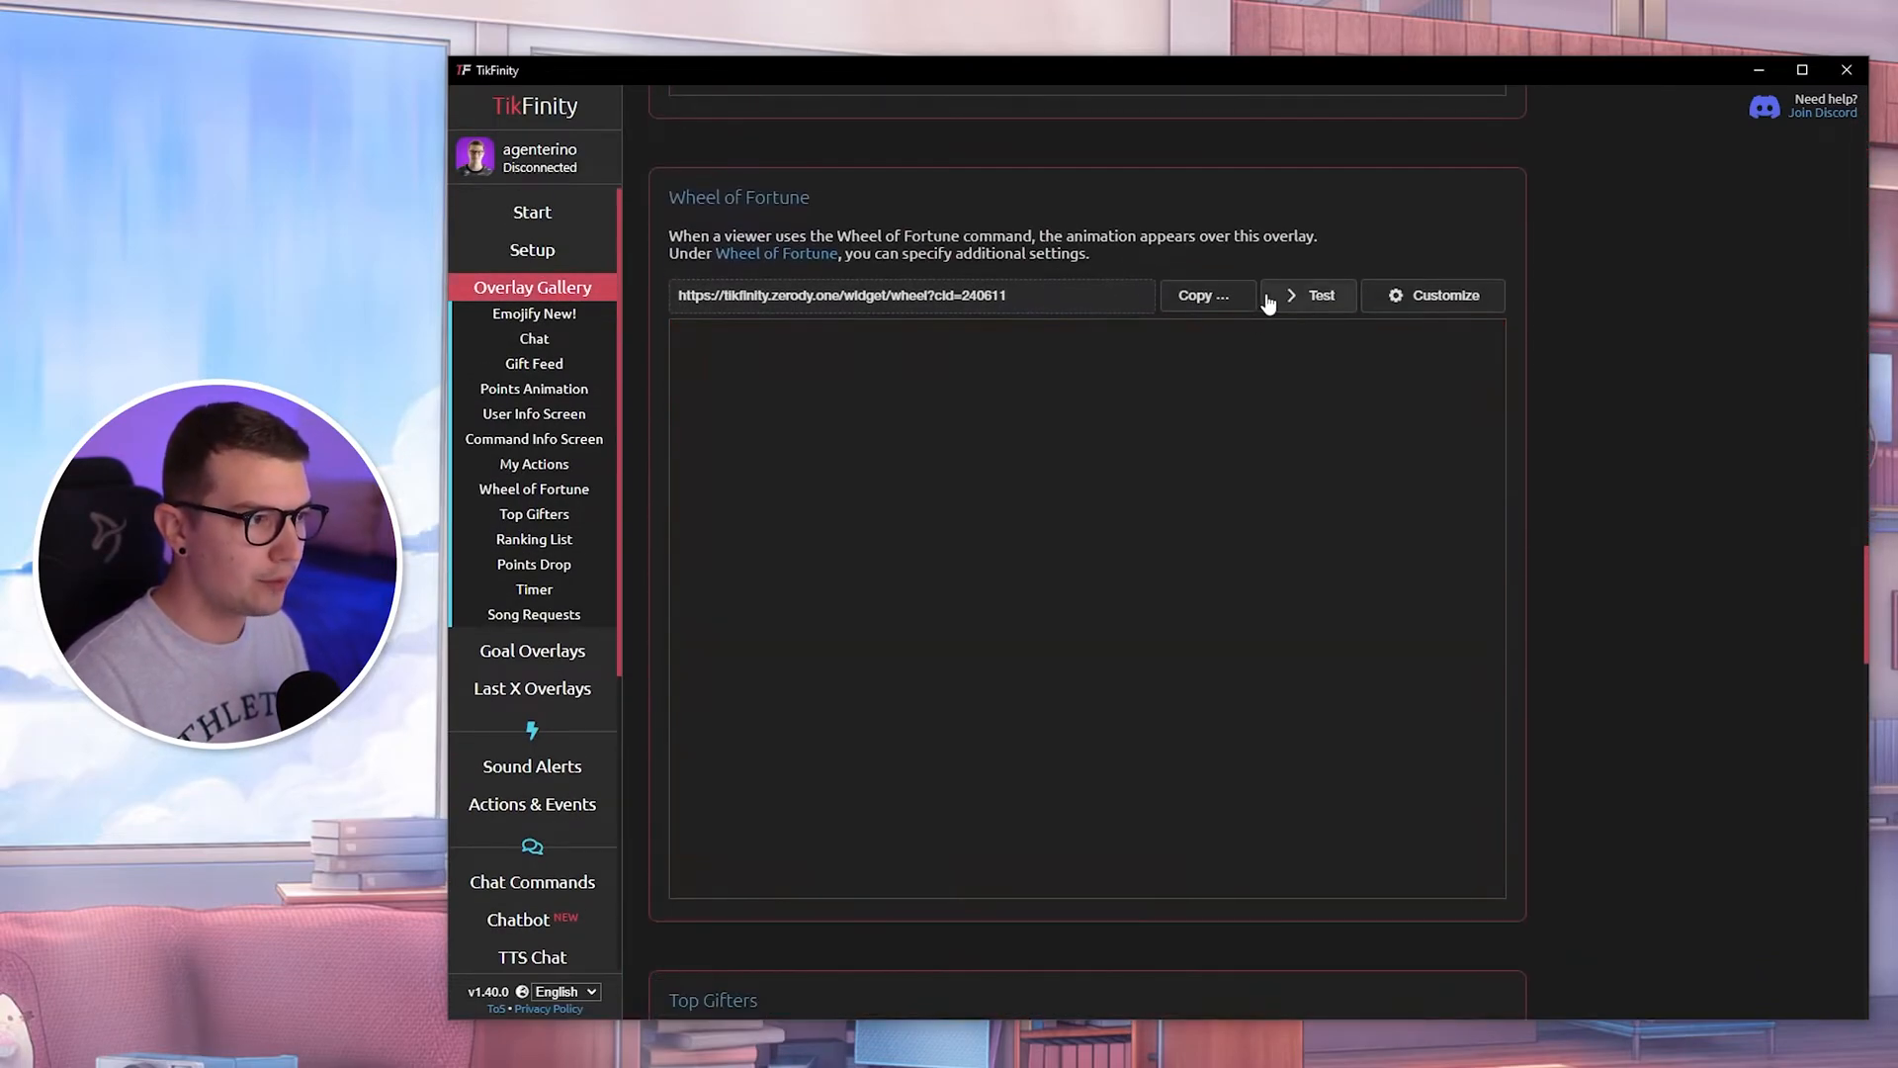
left_click(1311, 295)
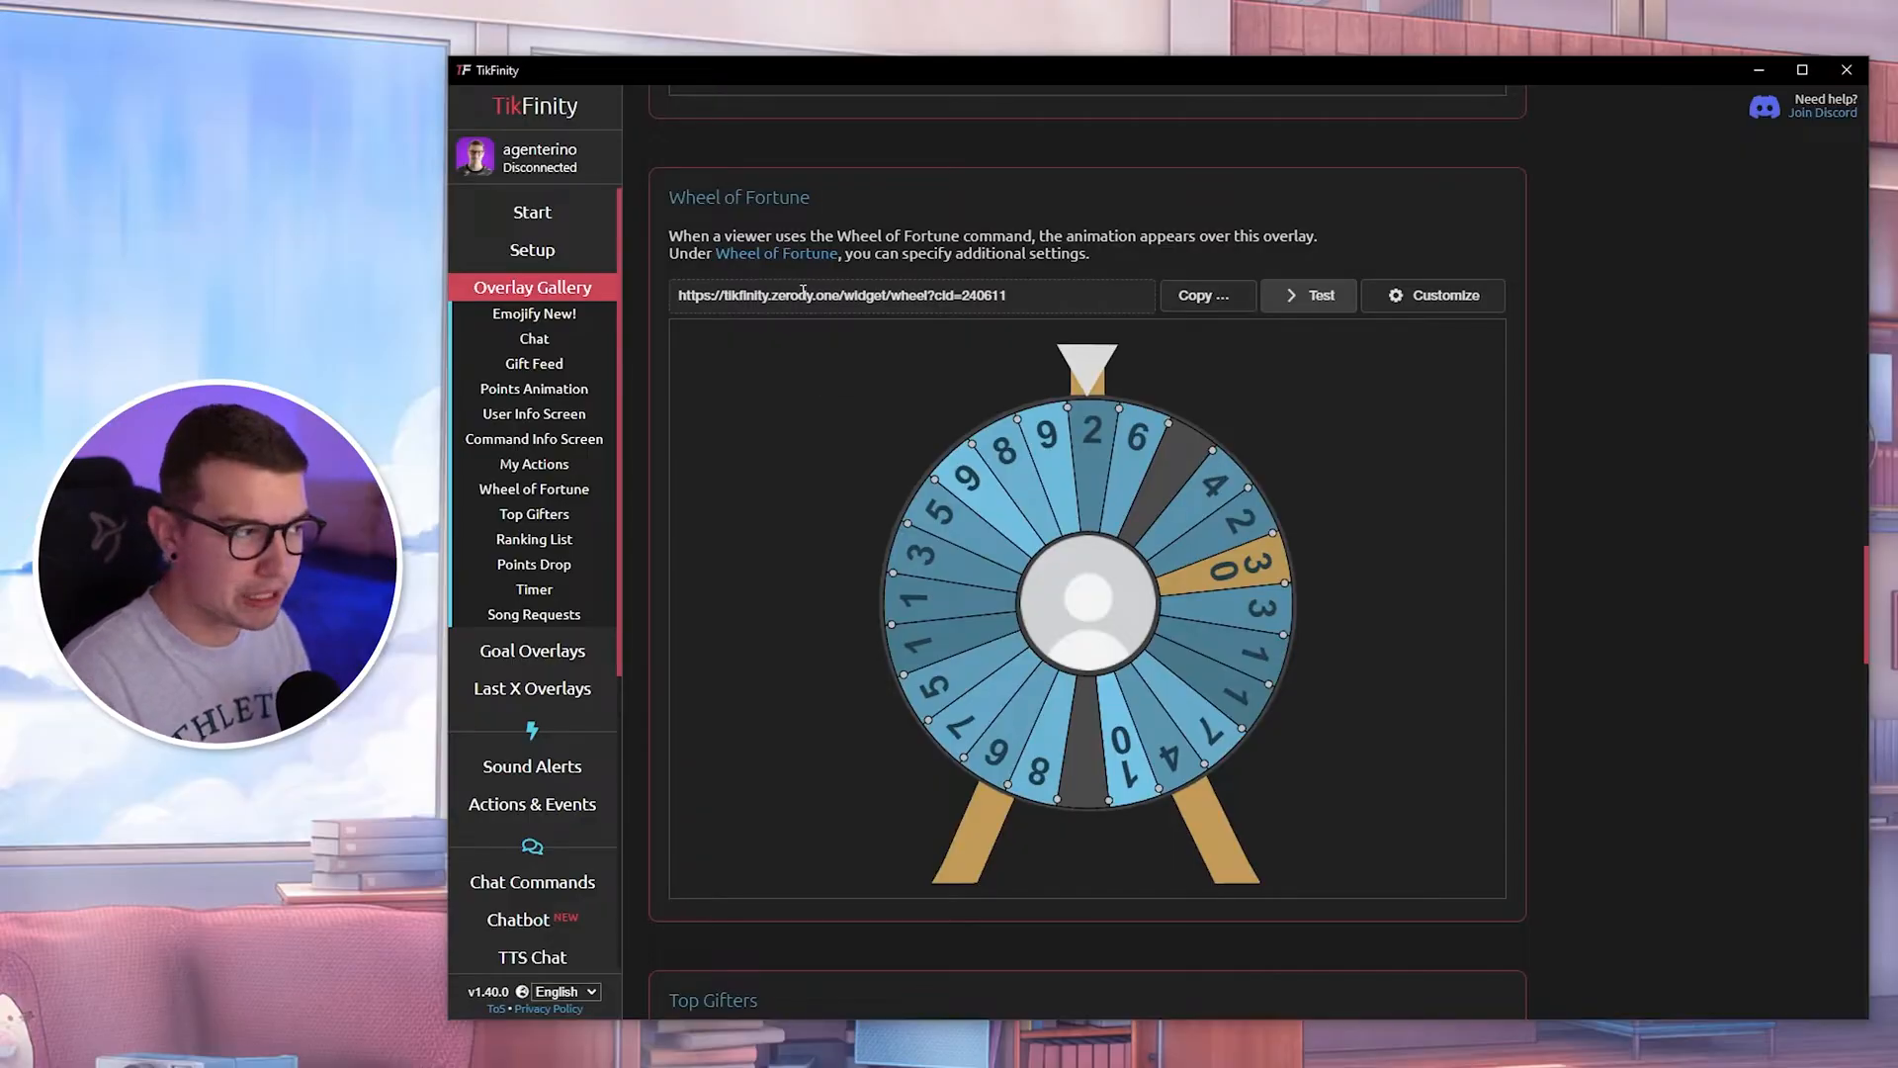
left_click(788, 259)
- Turn on custom fields for the wheel and add a new field coloured #ff00bf
scroll(785, 396, "down", 4)
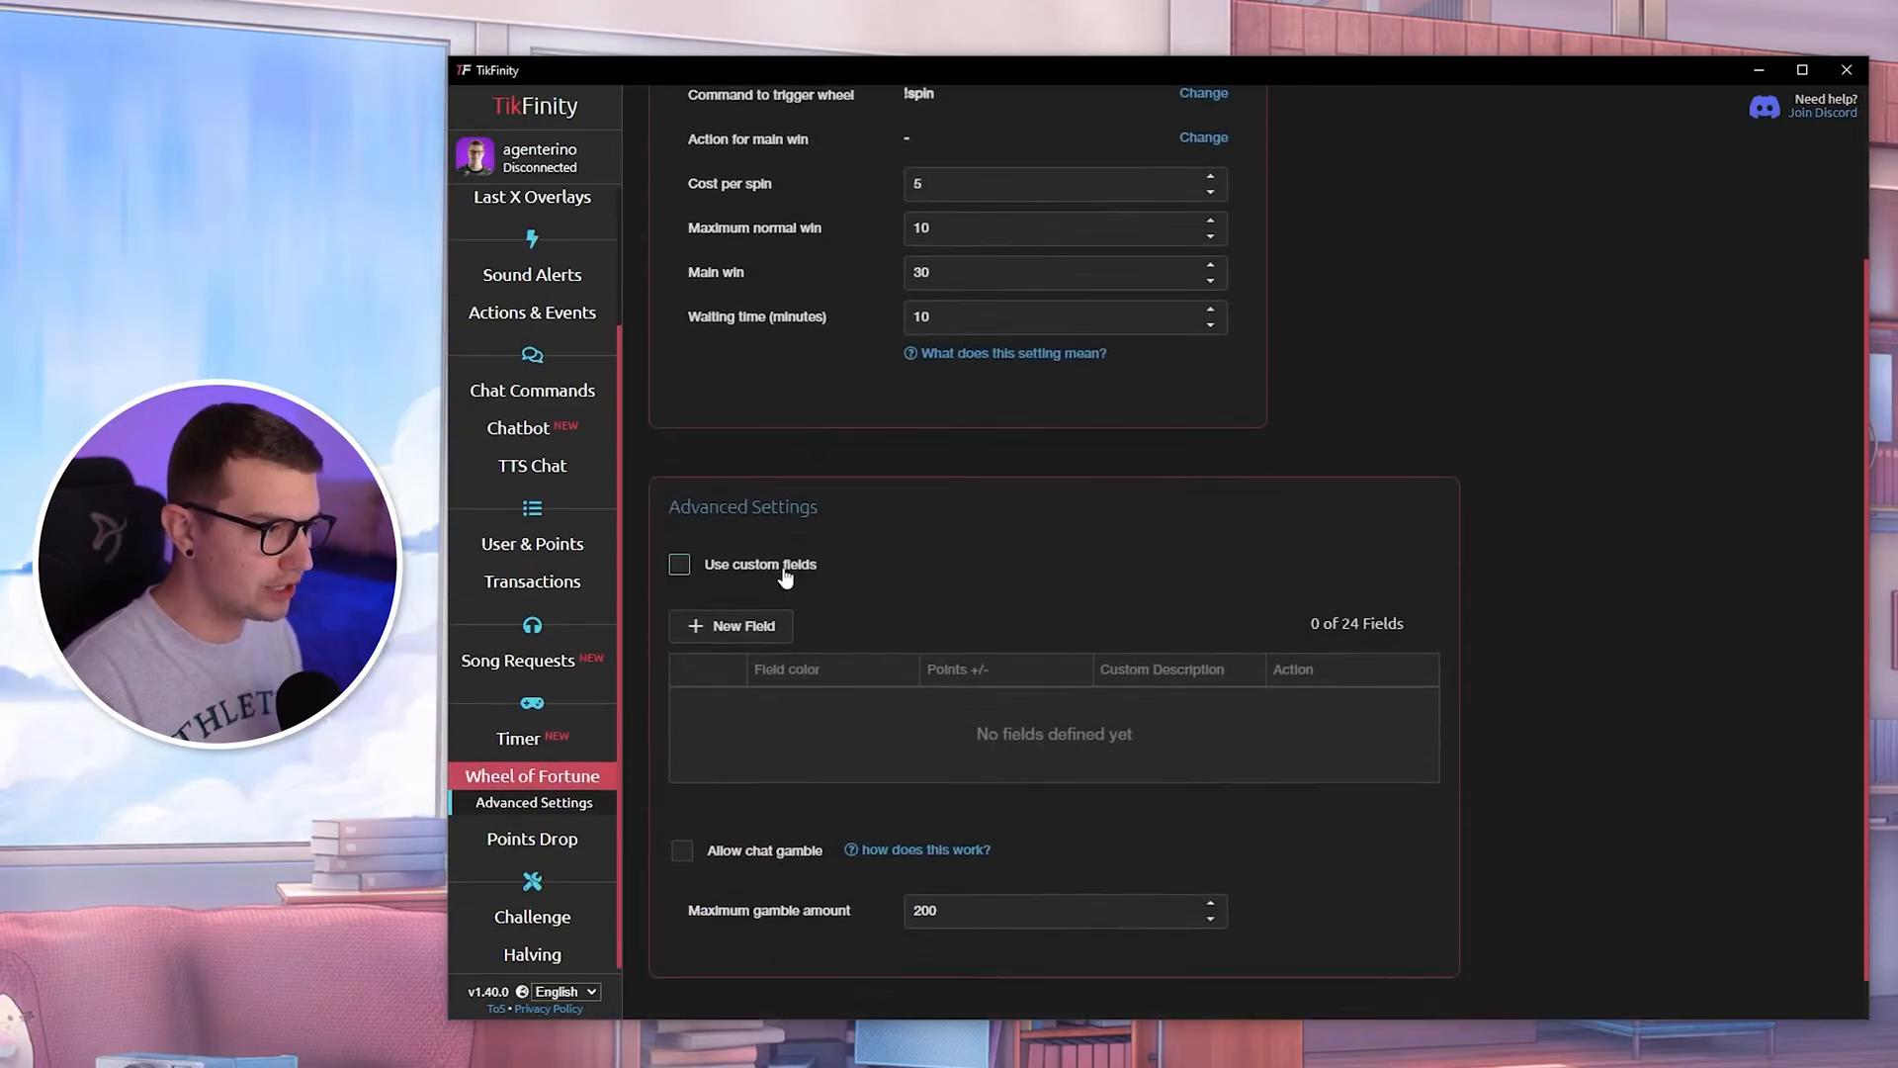
left_click(681, 516)
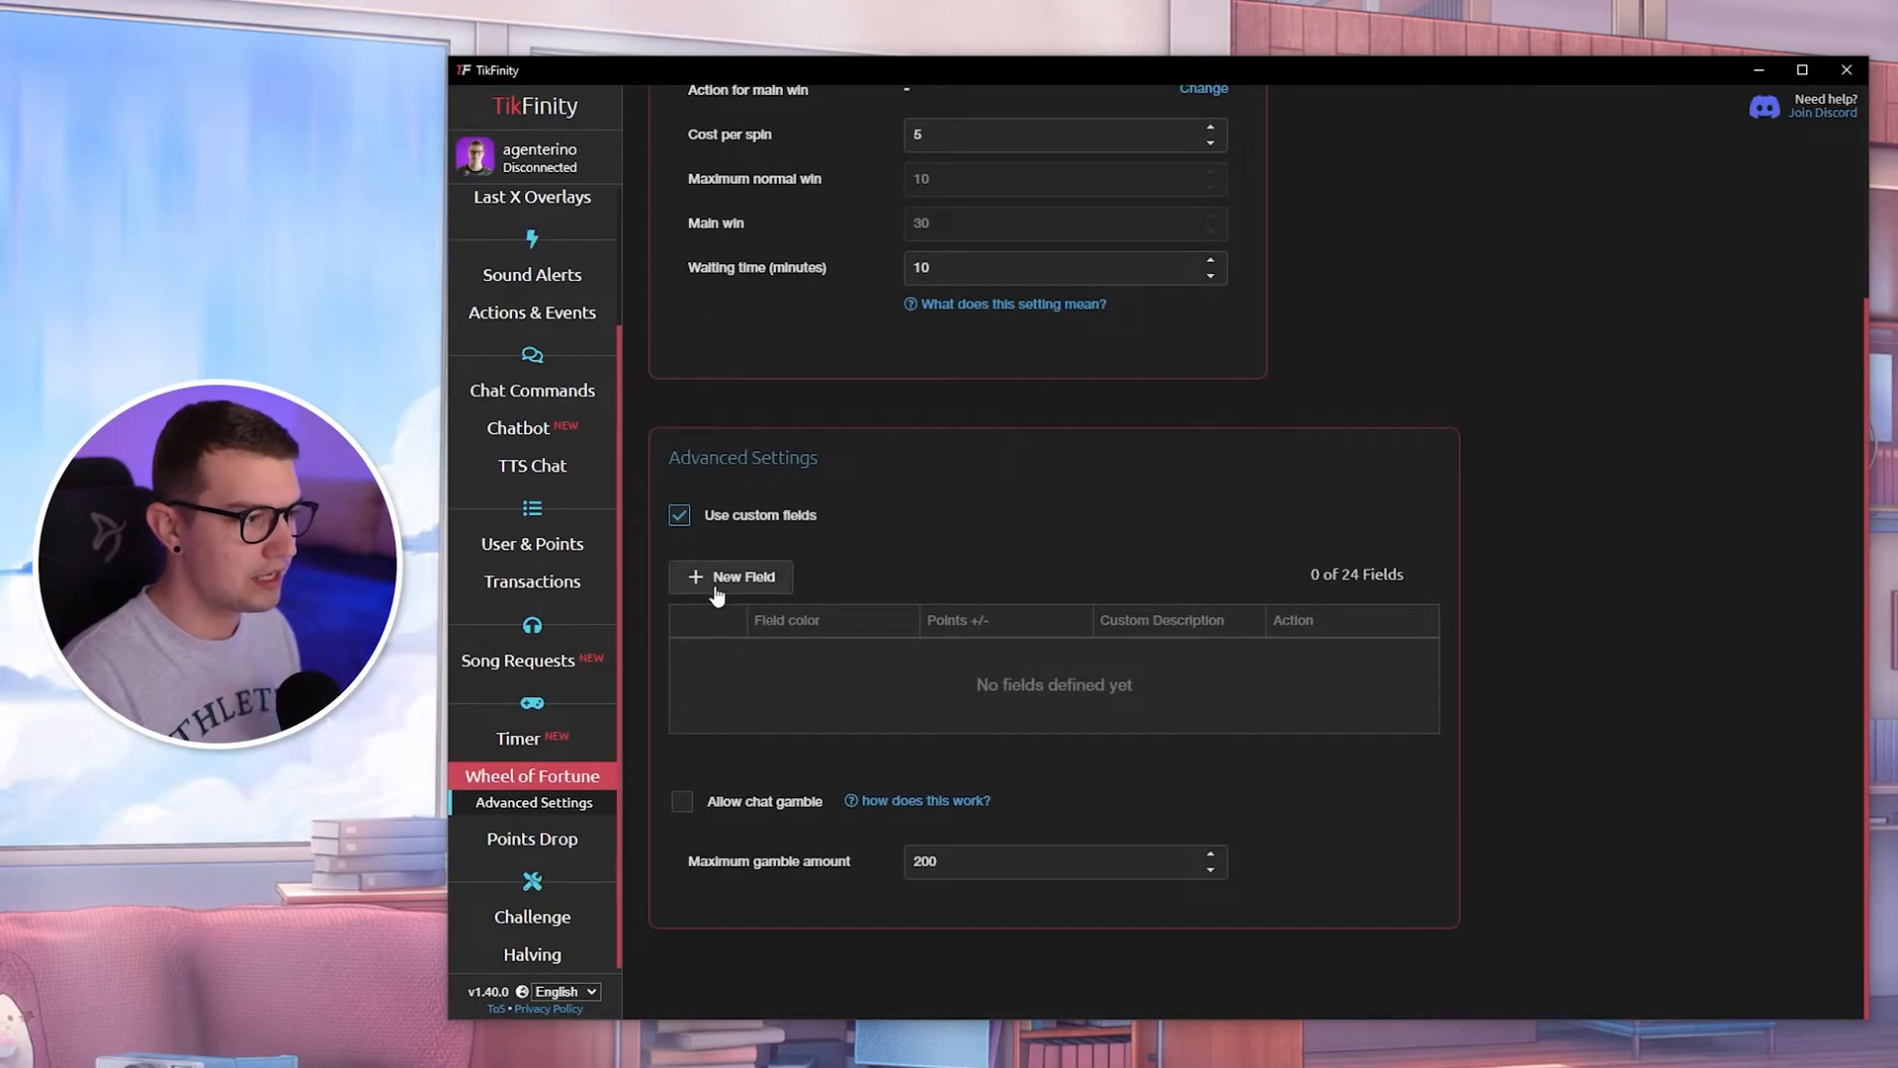
left_click(723, 581)
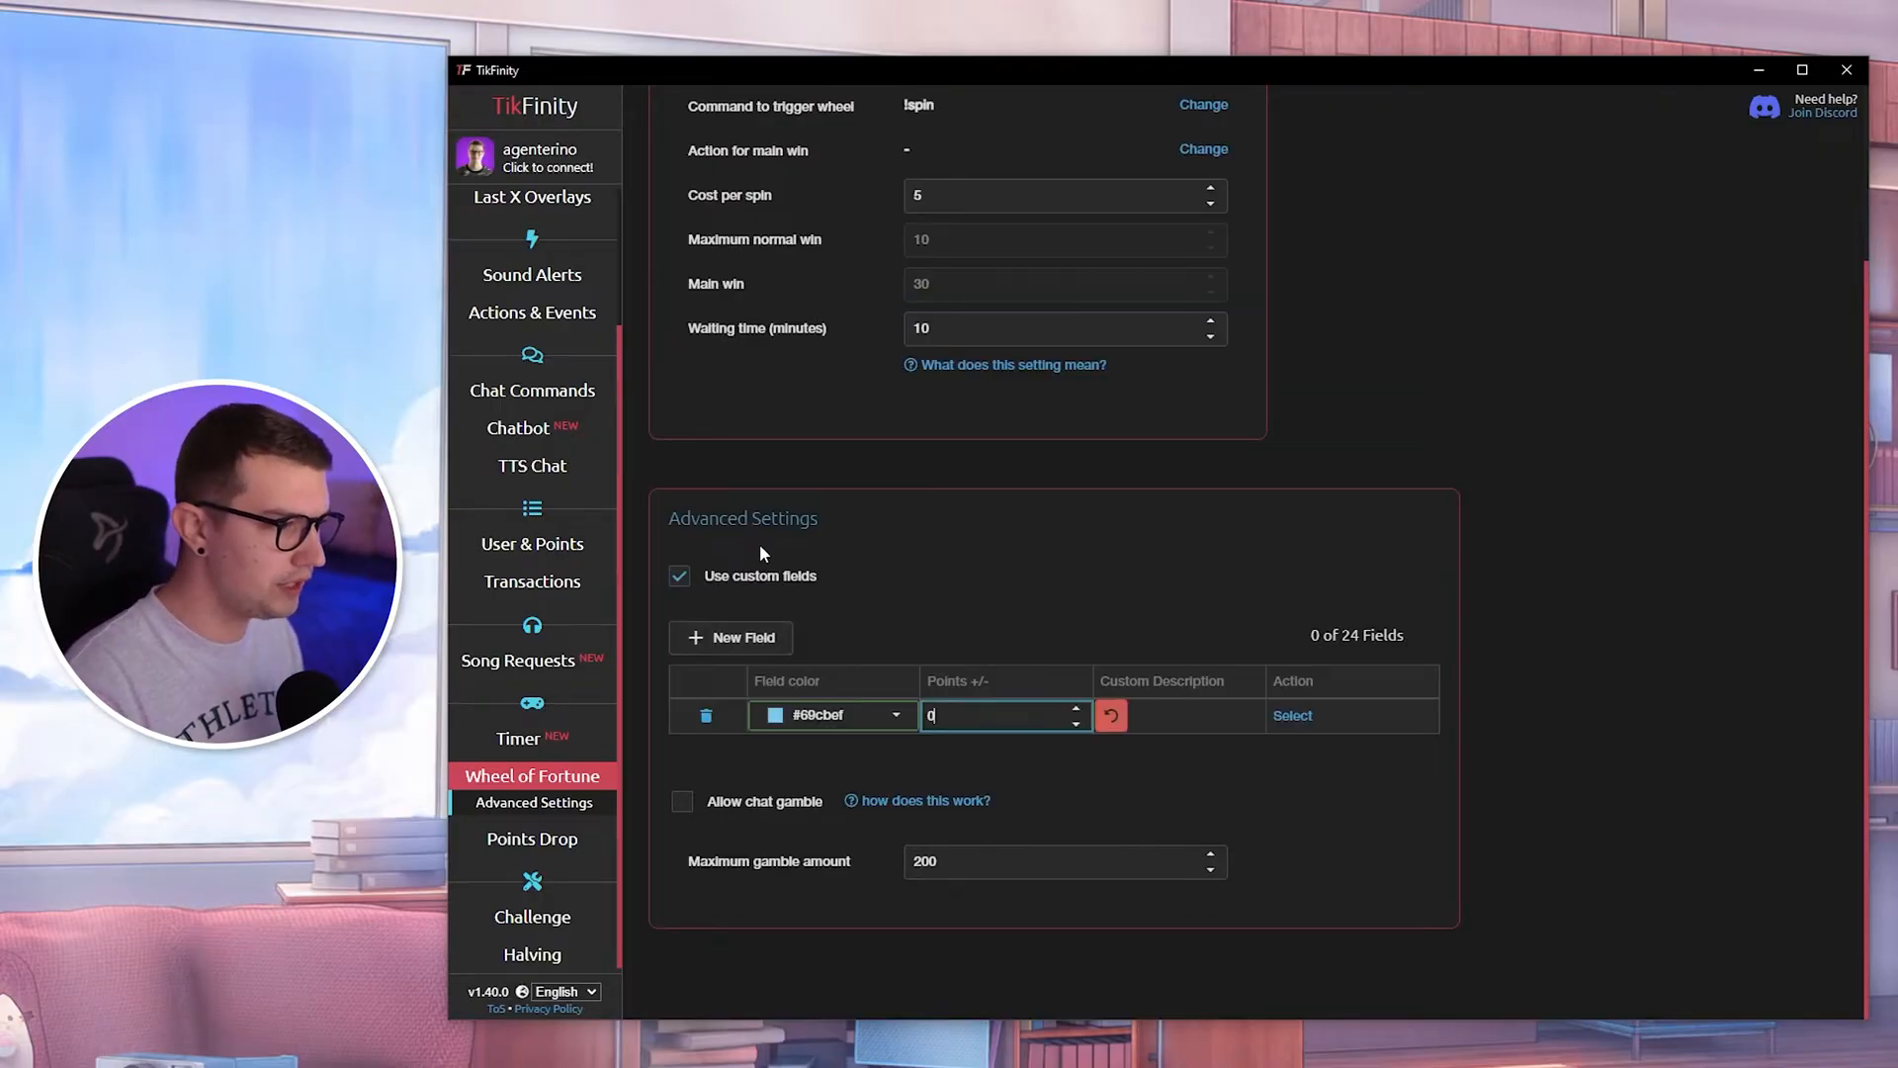
left_click(776, 721)
left_click(896, 715)
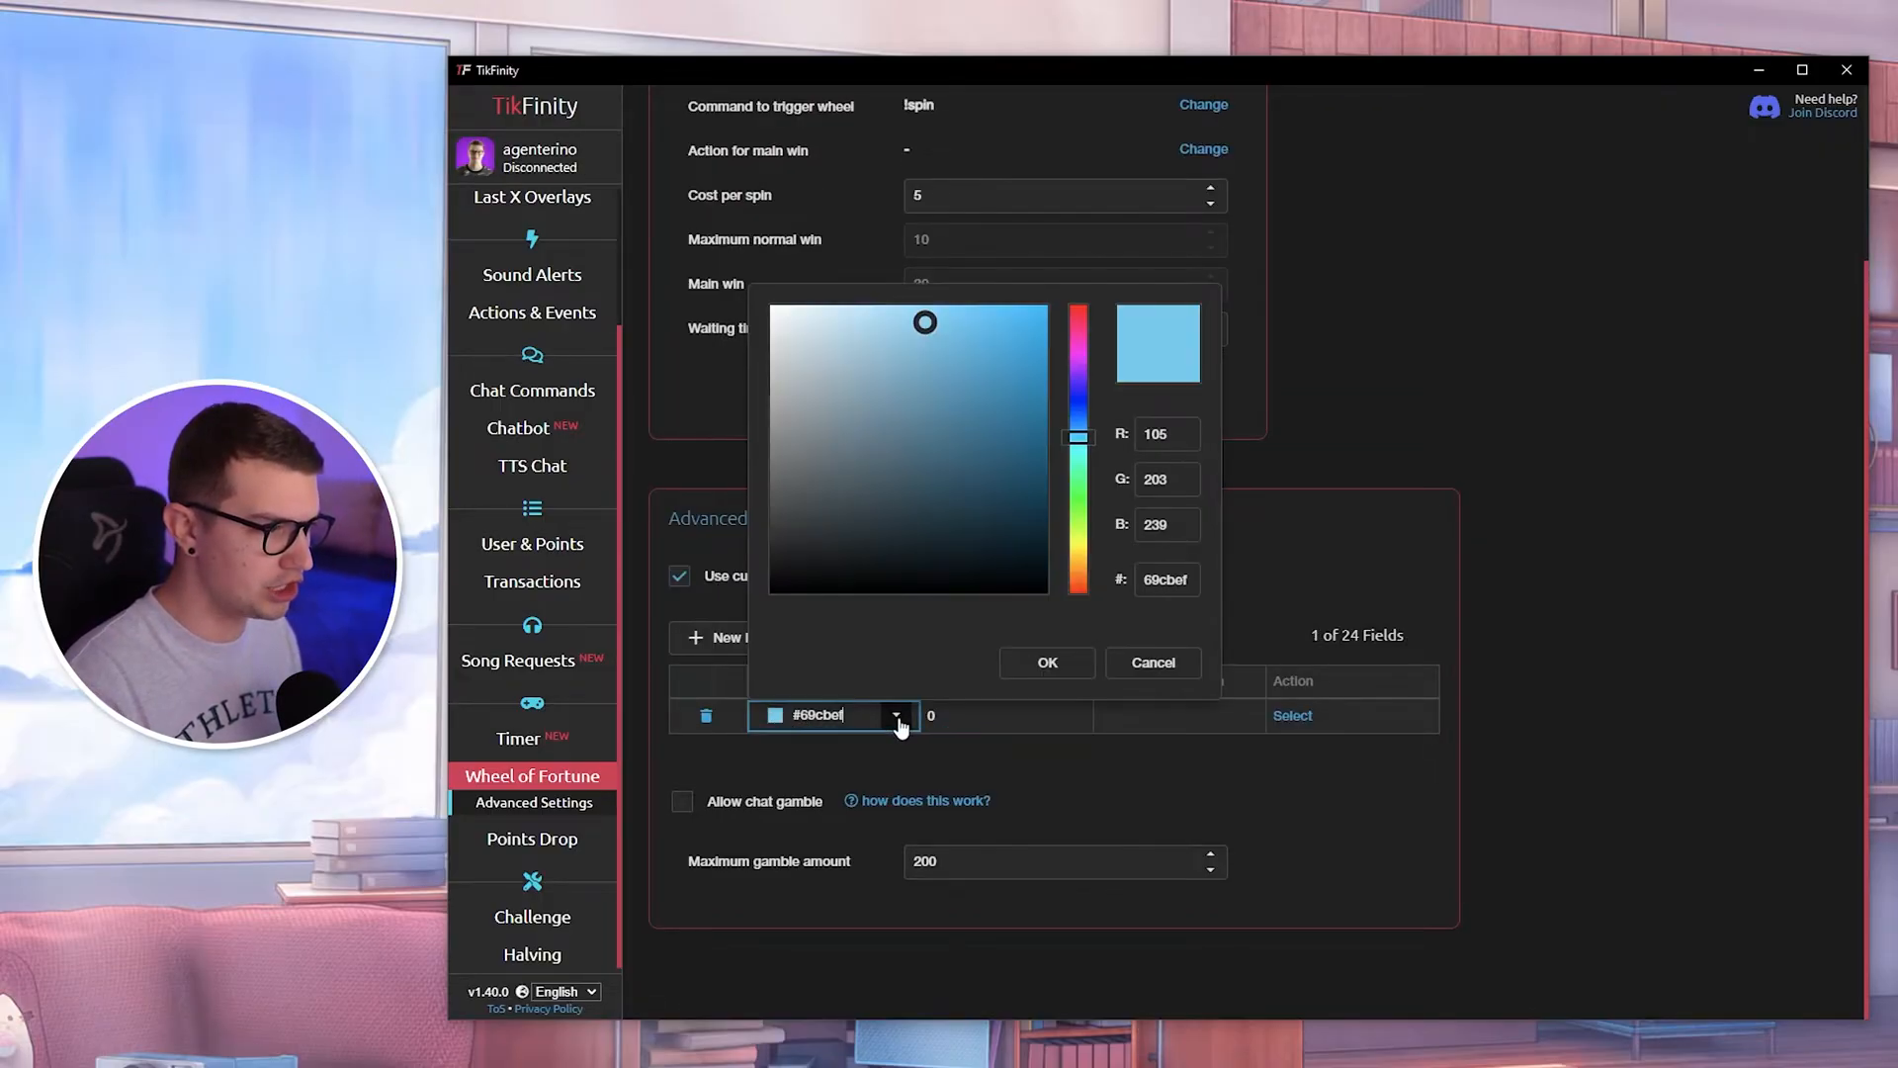
left_click(1079, 348)
left_click(1046, 307)
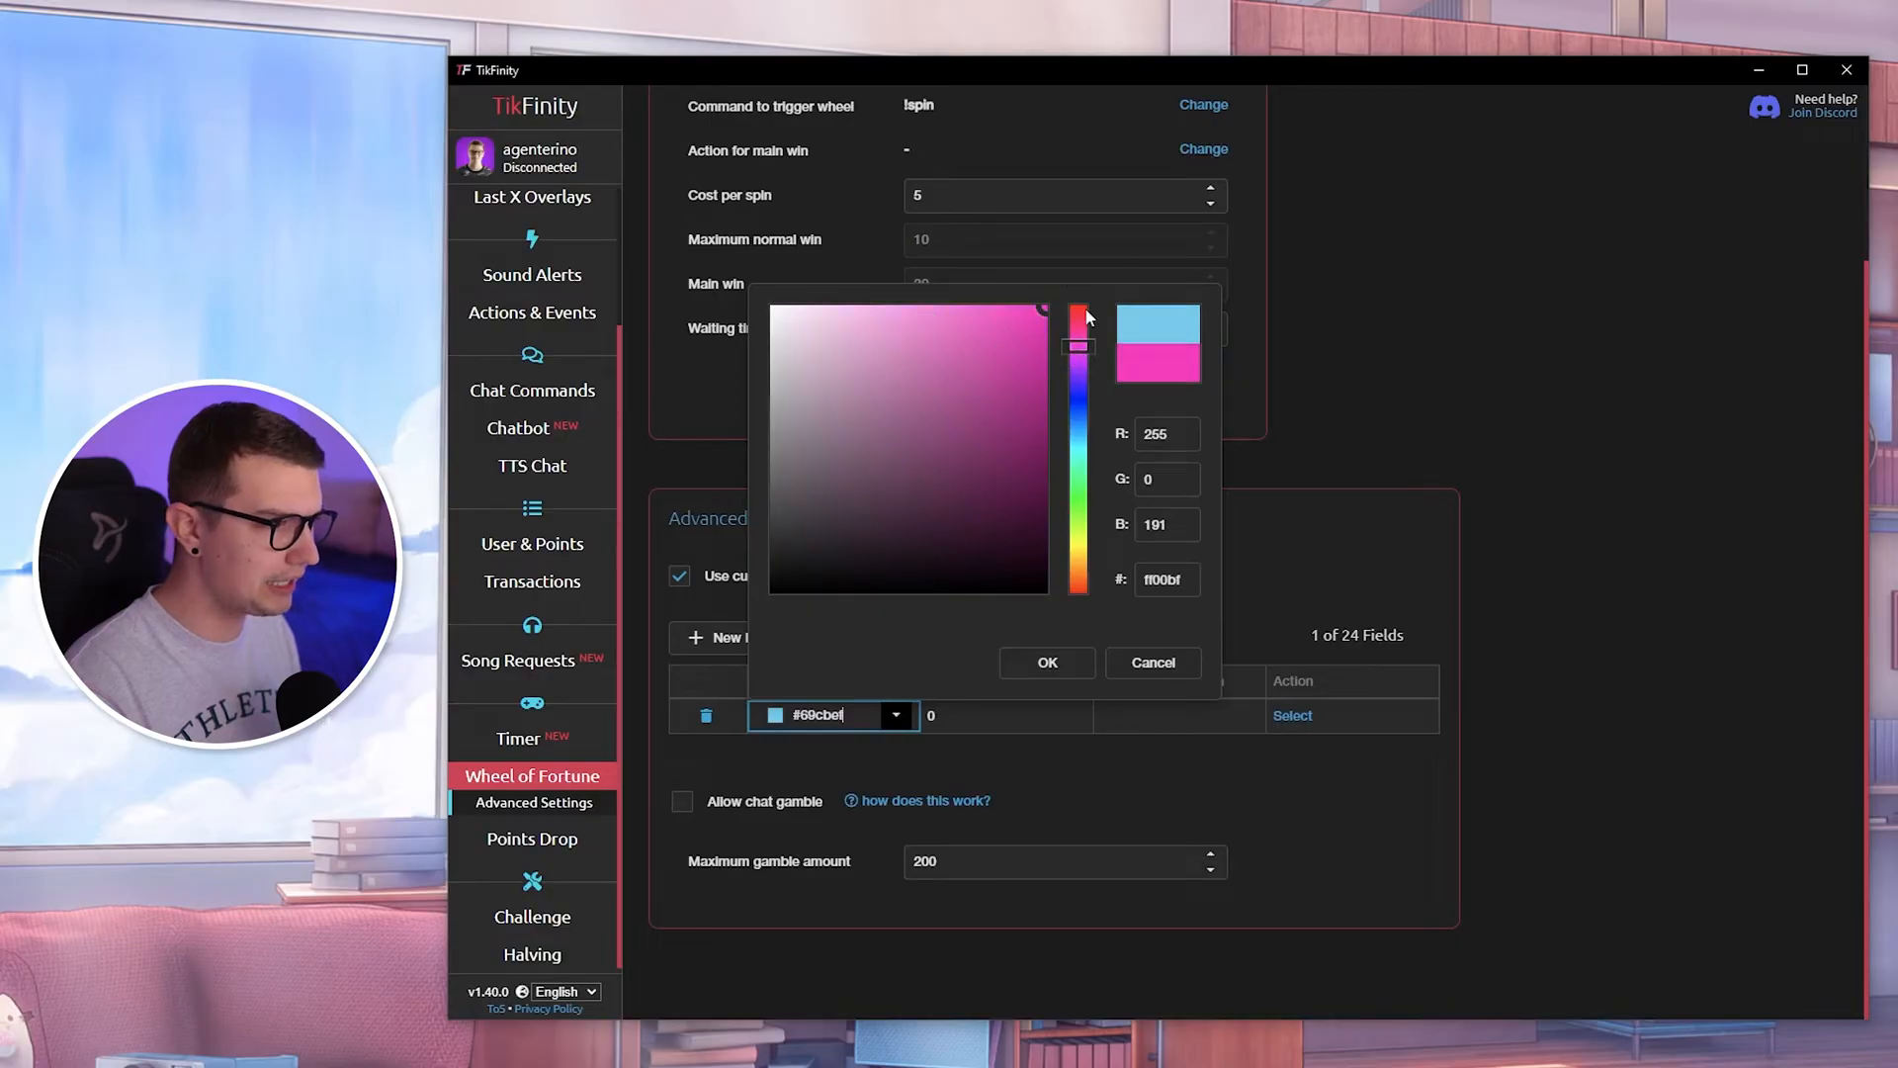
left_click(1048, 662)
- Set the pink field's points to 5 and its custom description to "1 tnt"
left_click(971, 716)
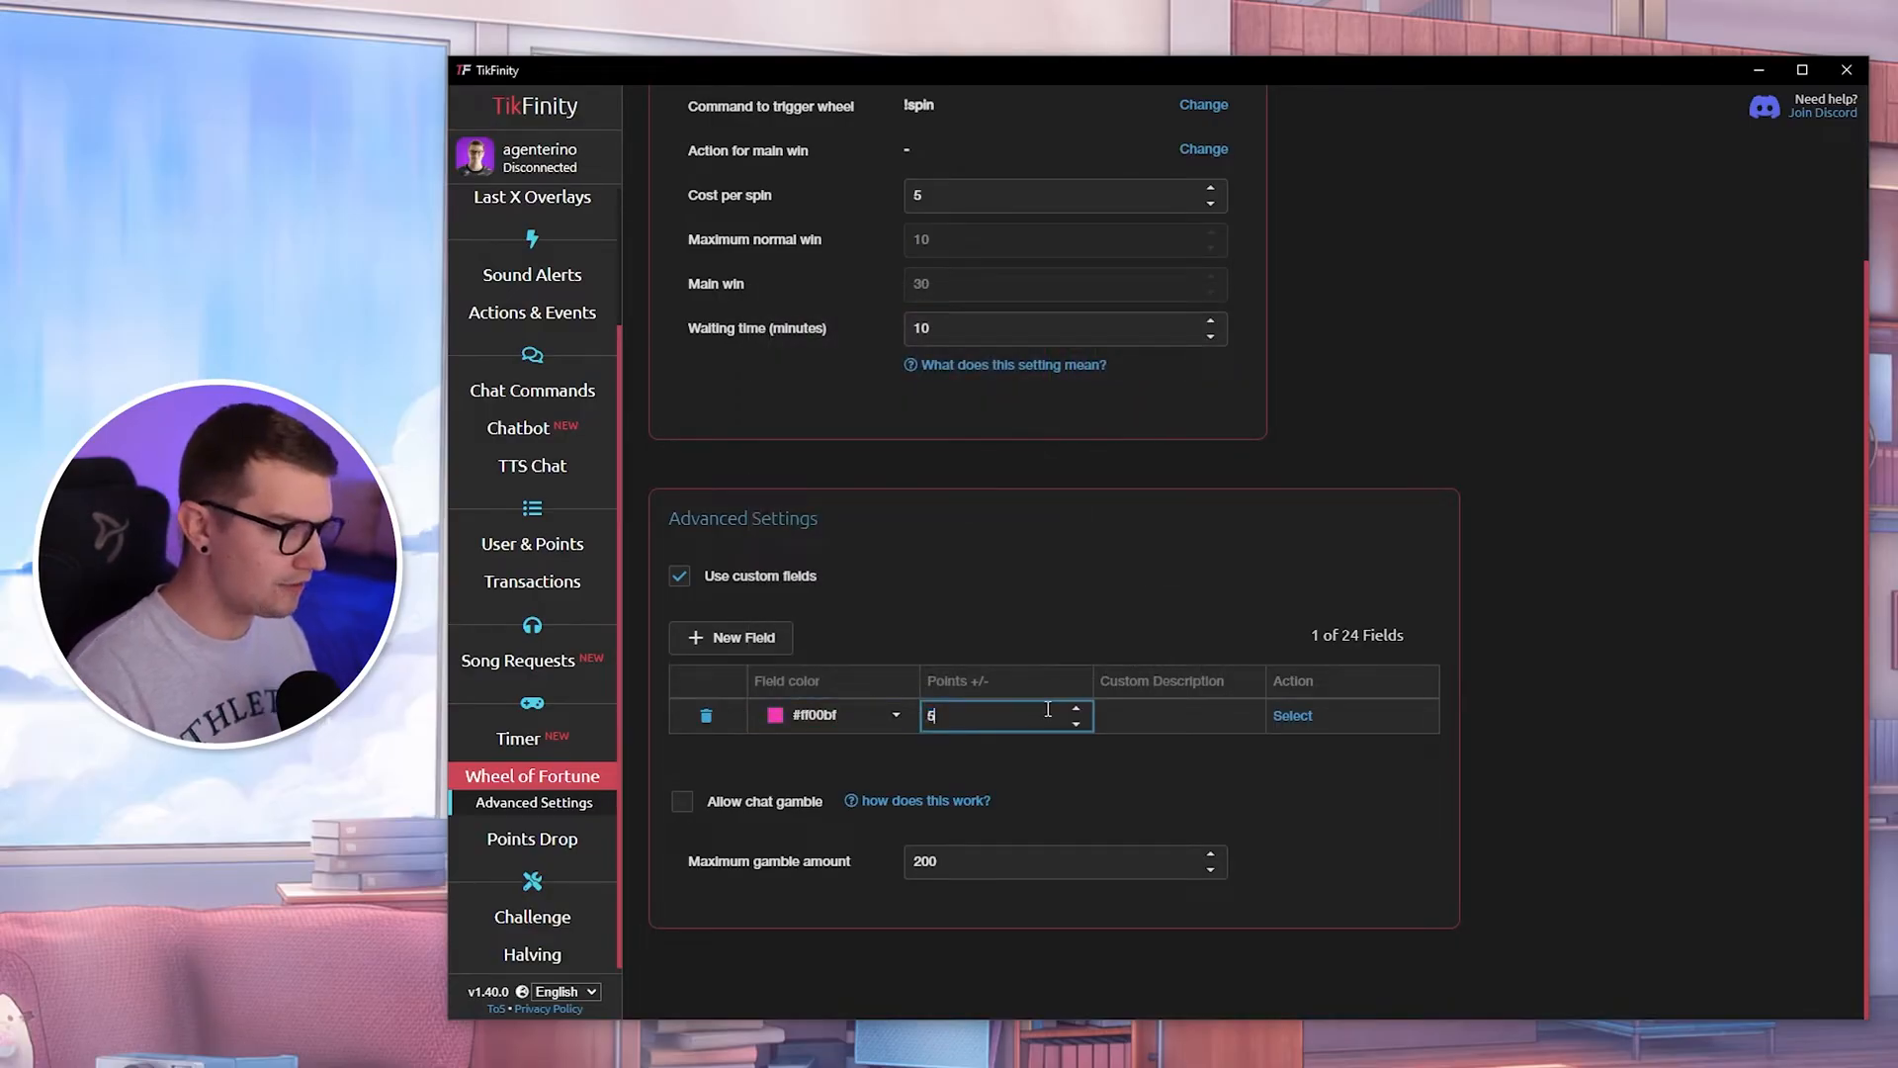
left_click(1181, 710)
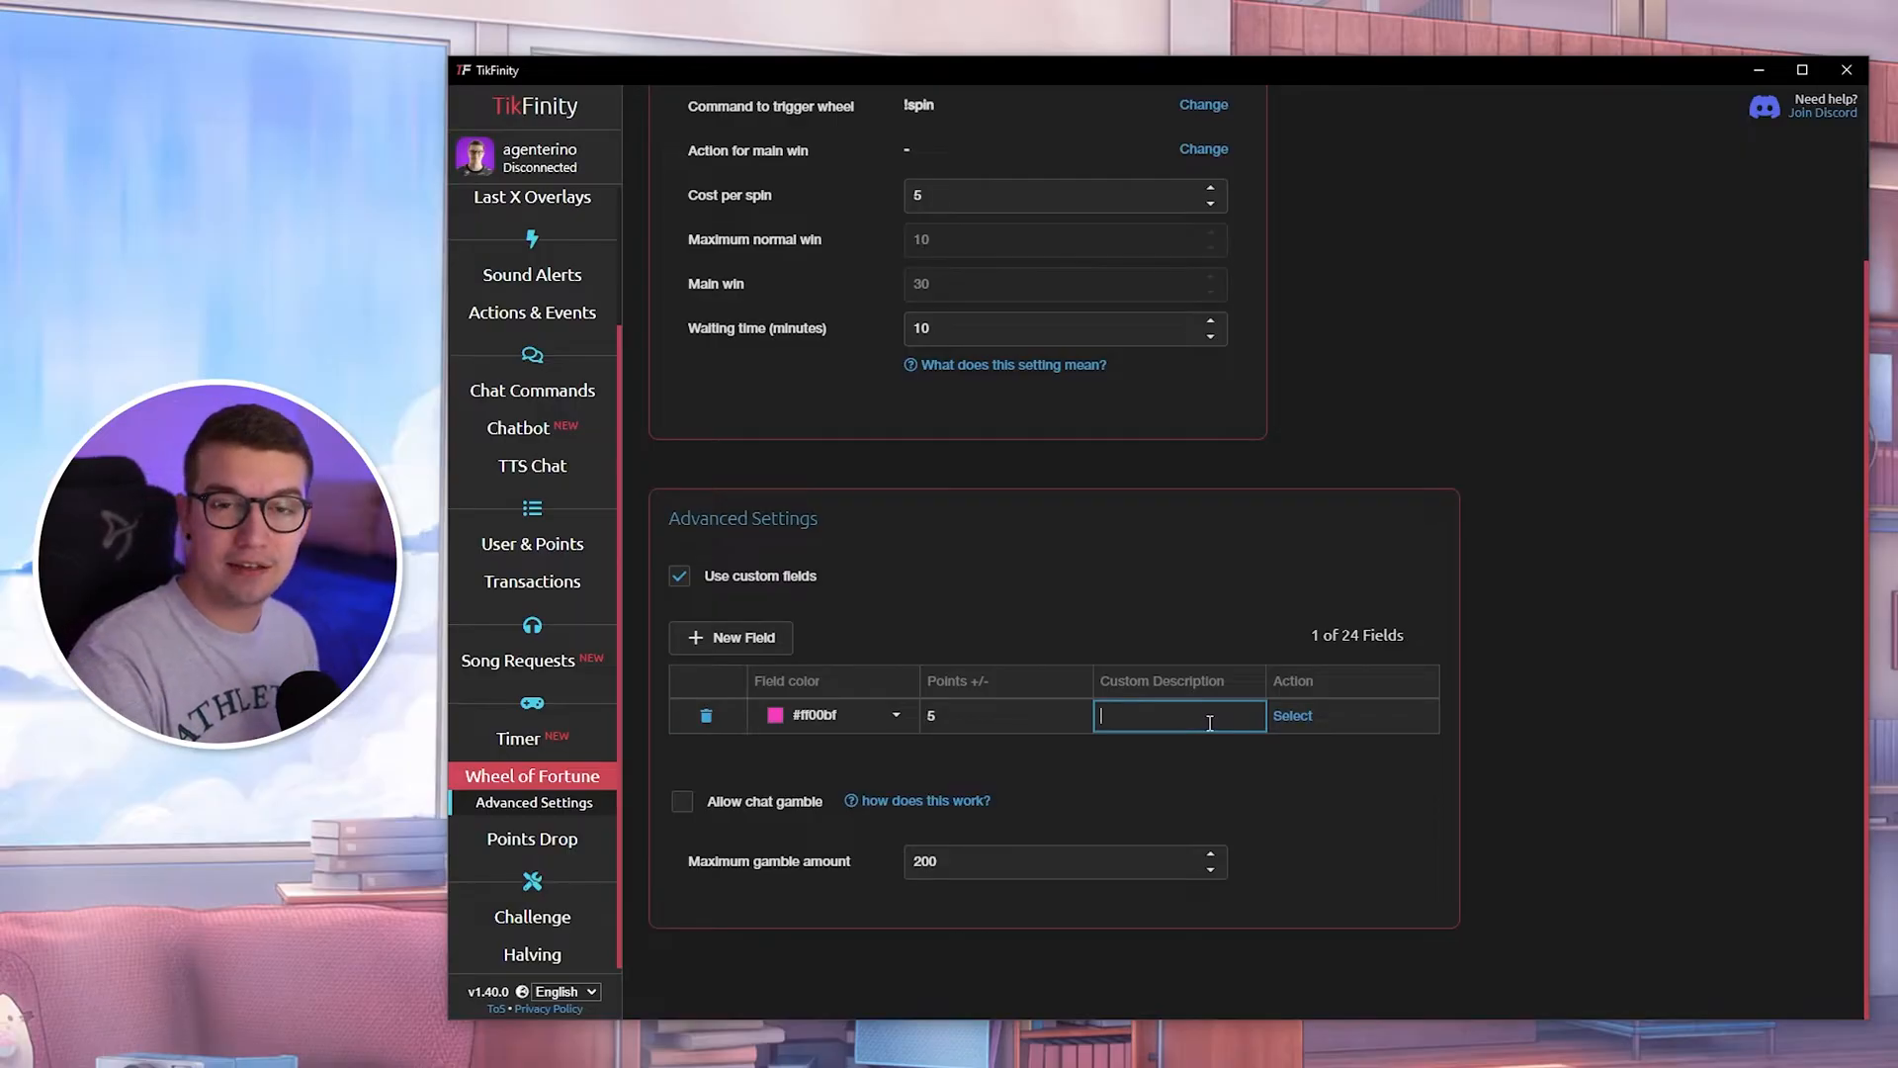
type("1 tnt")
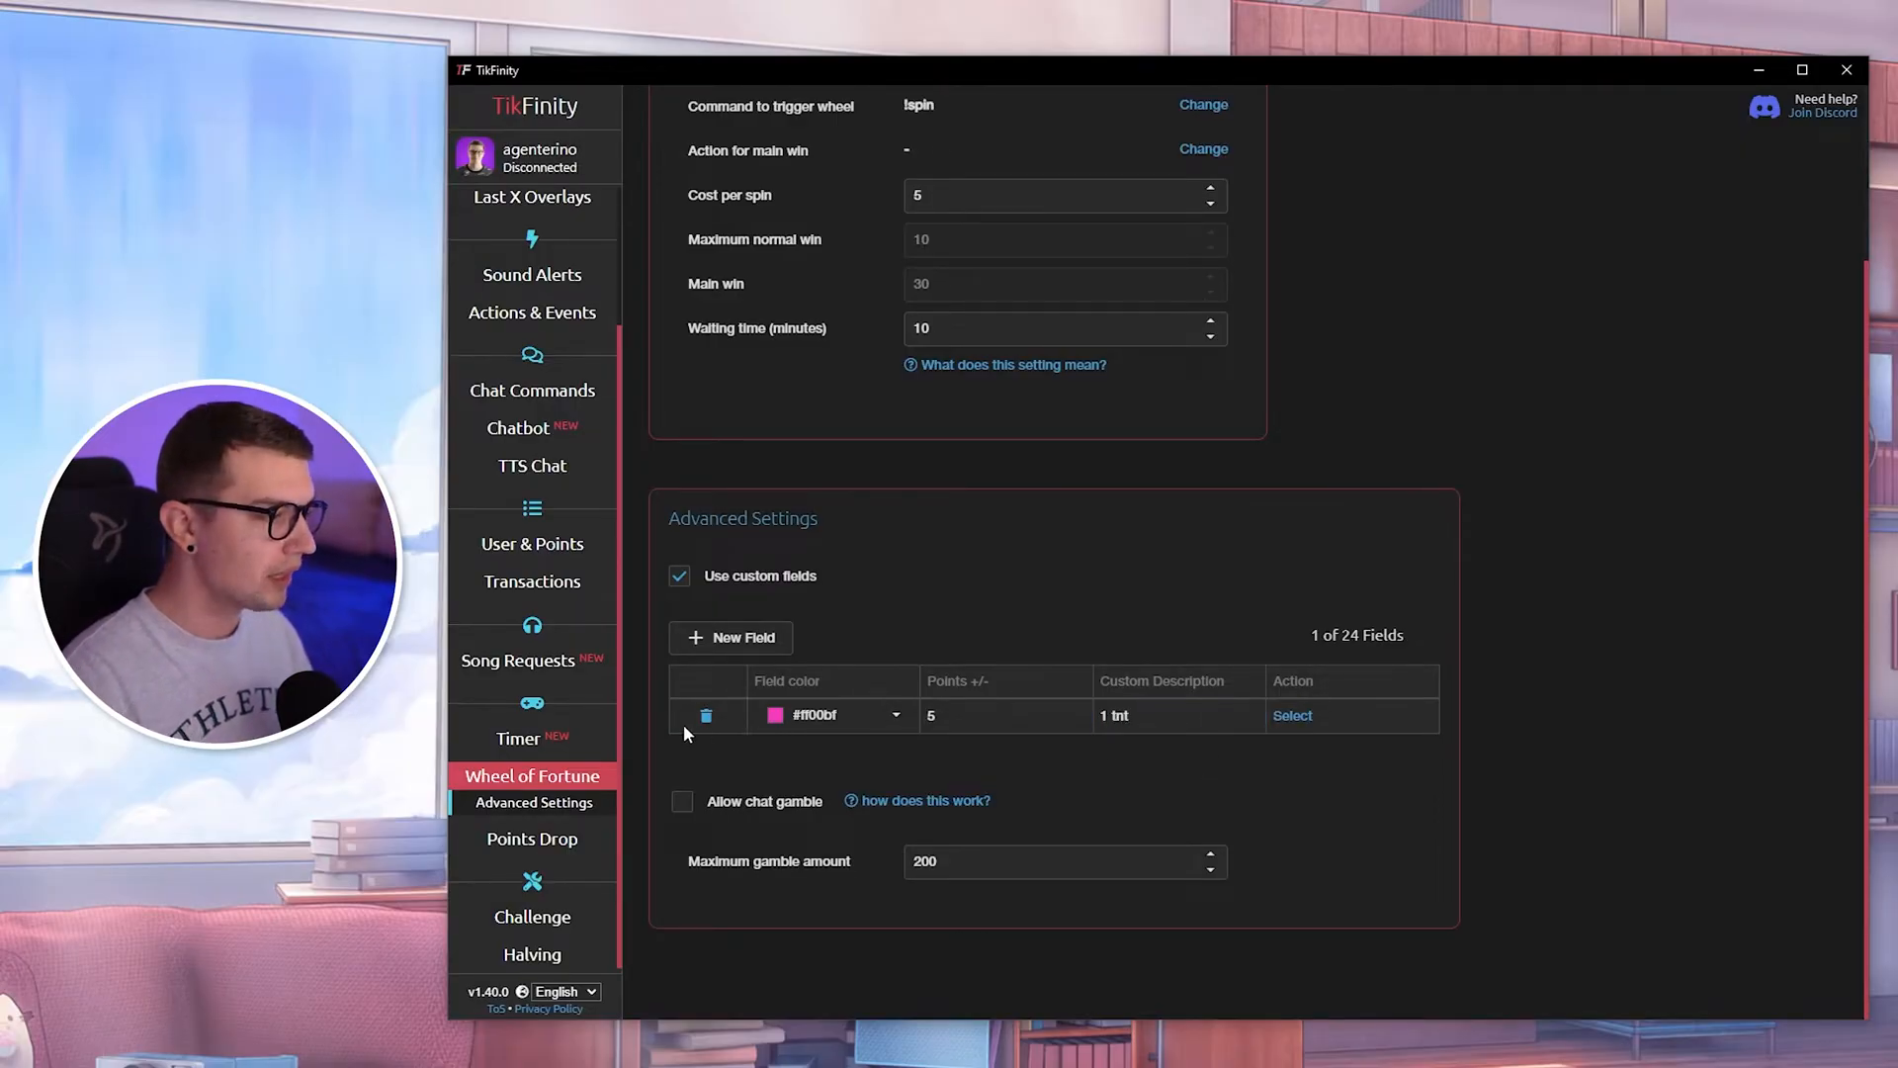
- Add a second wheel field with 4 points and the custom description "2 tnt"
left_click(730, 637)
left_click_drag(926, 725, 1023, 749)
type("4")
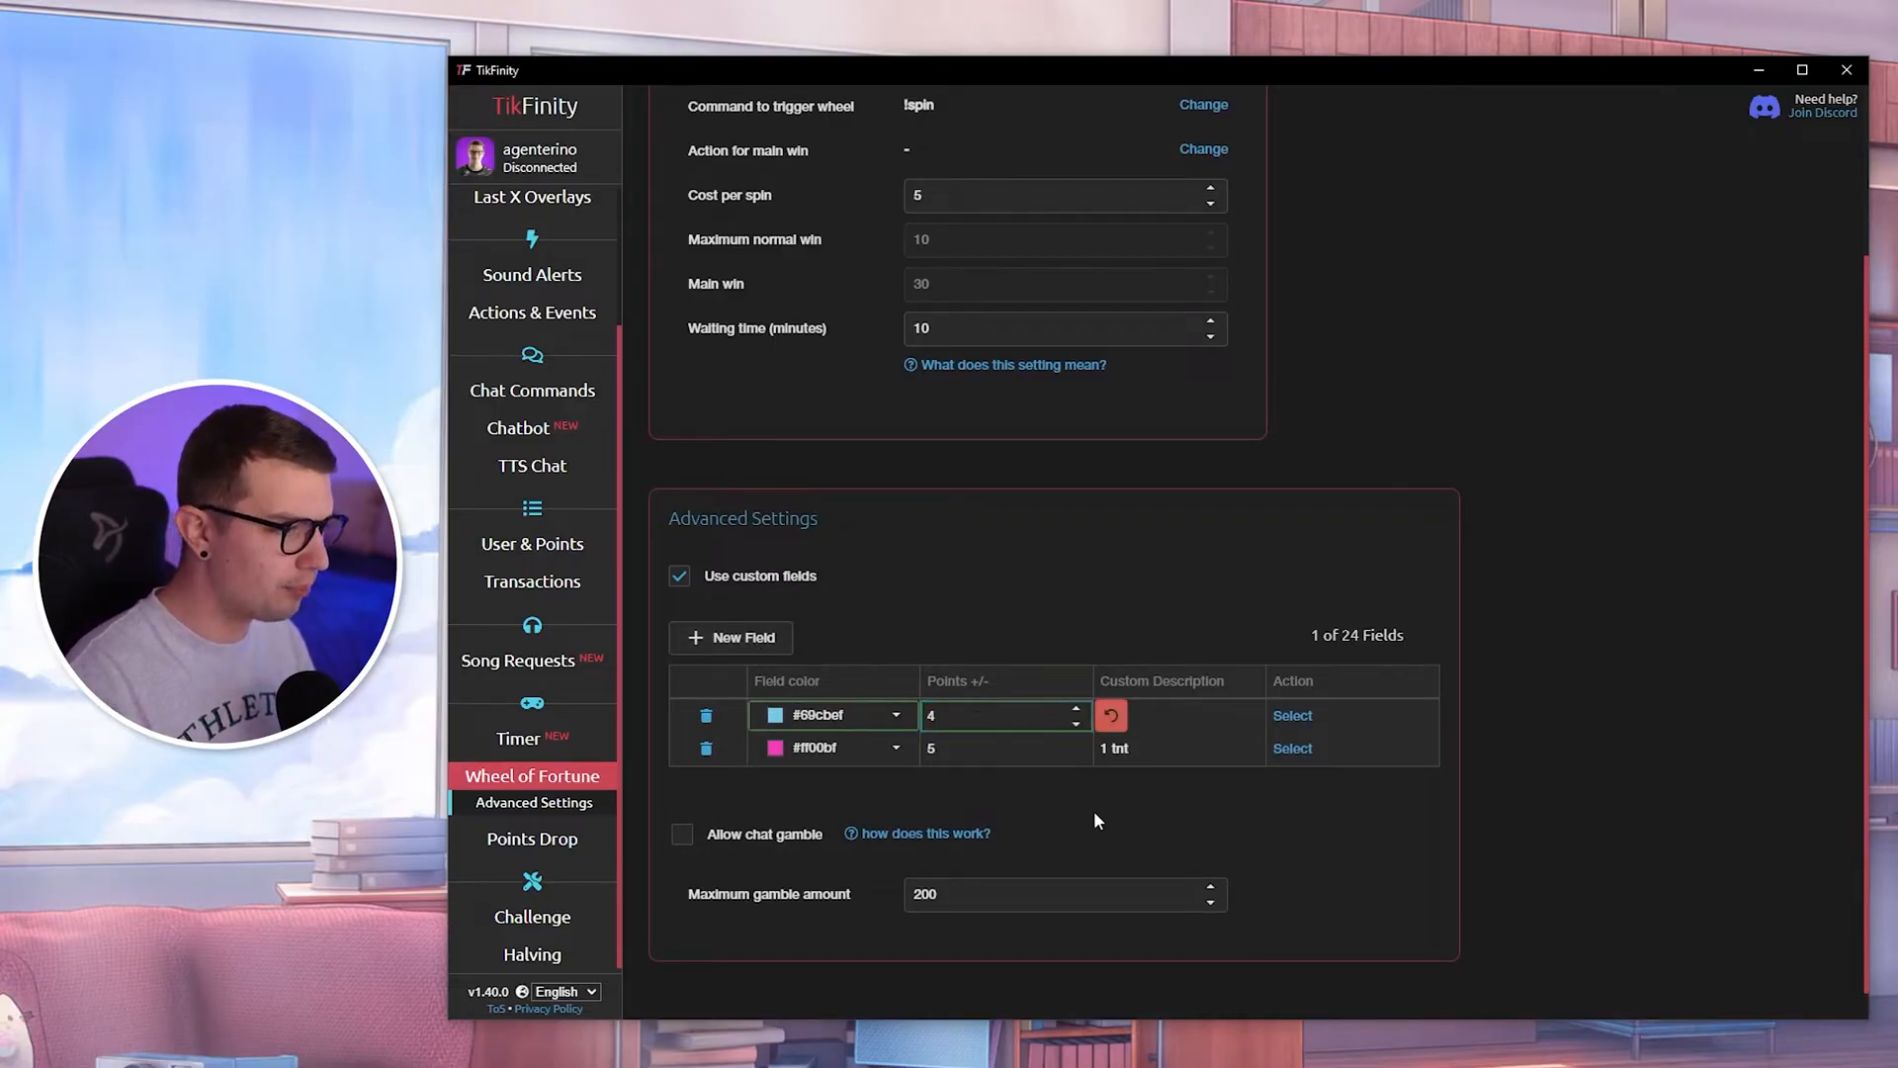
left_click(1168, 716)
type("2 tnt")
left_click(1224, 791)
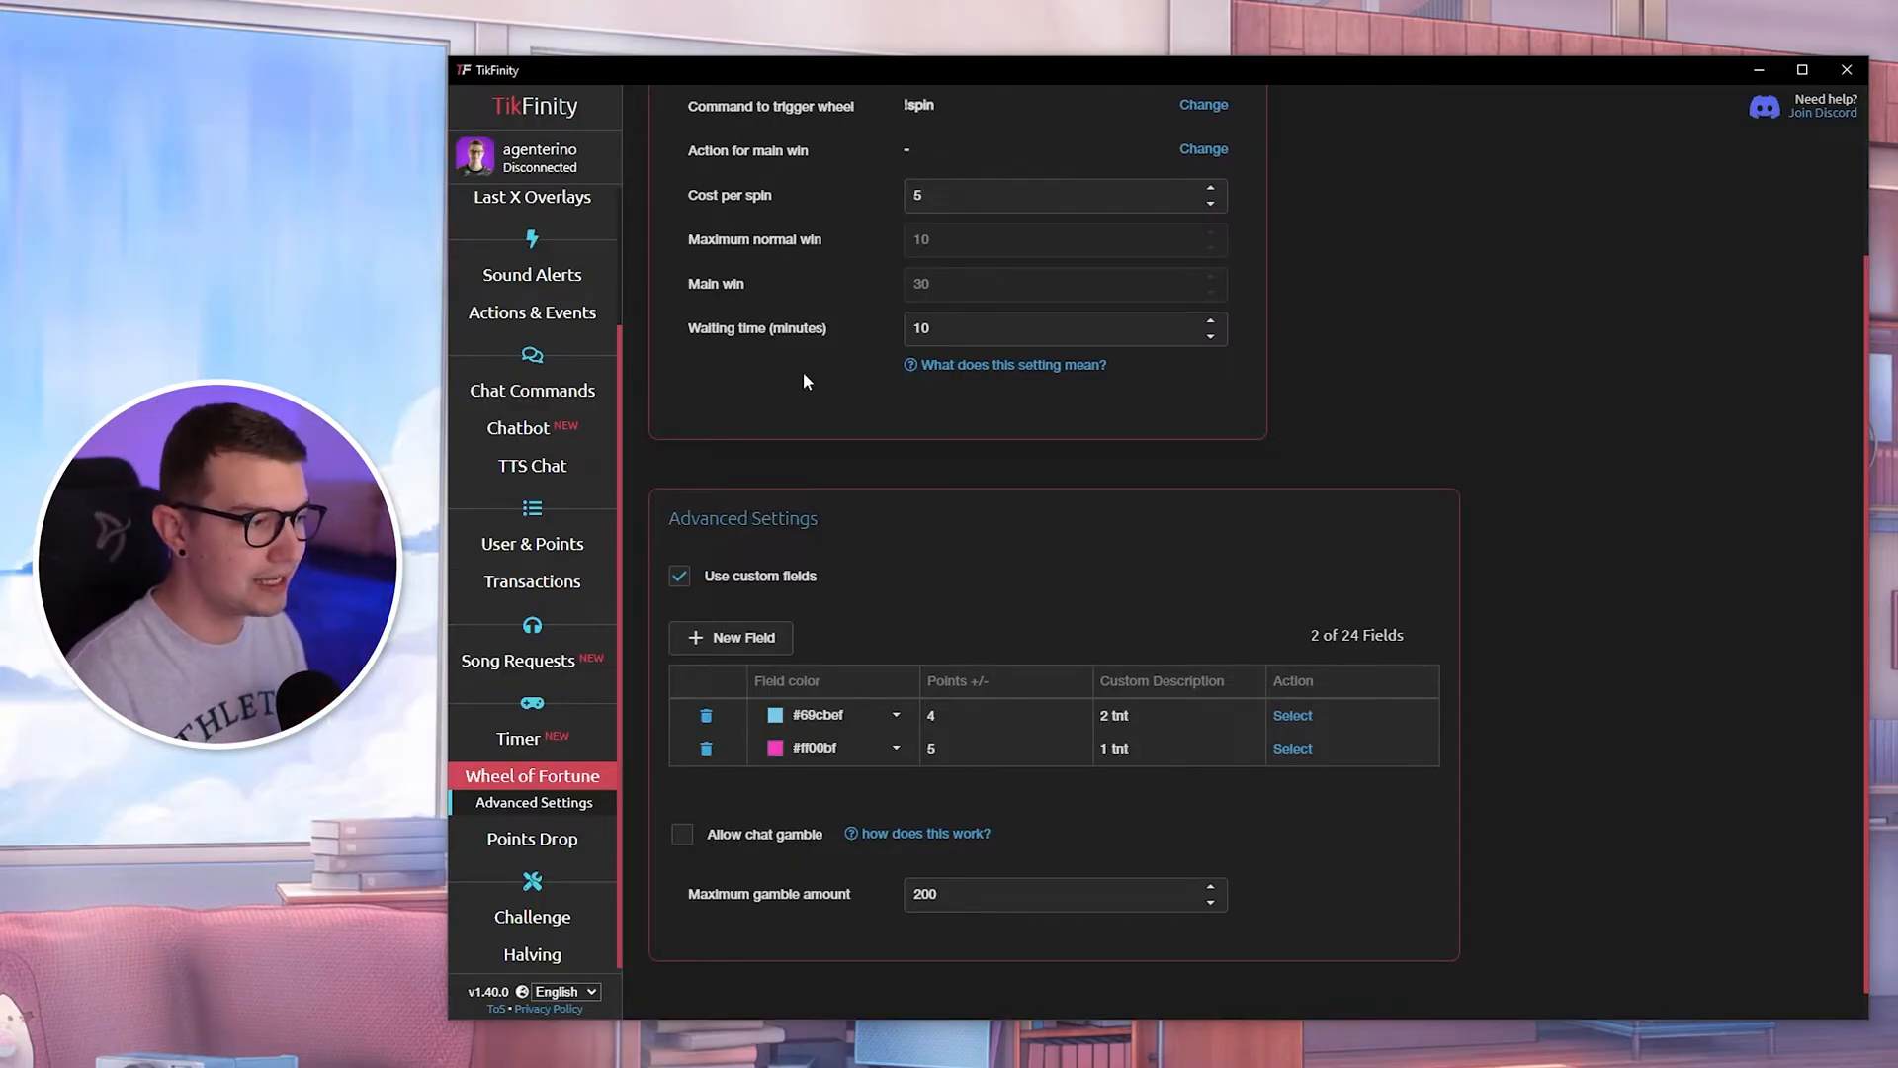
- Review the actions available for the "2 tnt" field and the explanation of the chat gamble option
left_click(1291, 717)
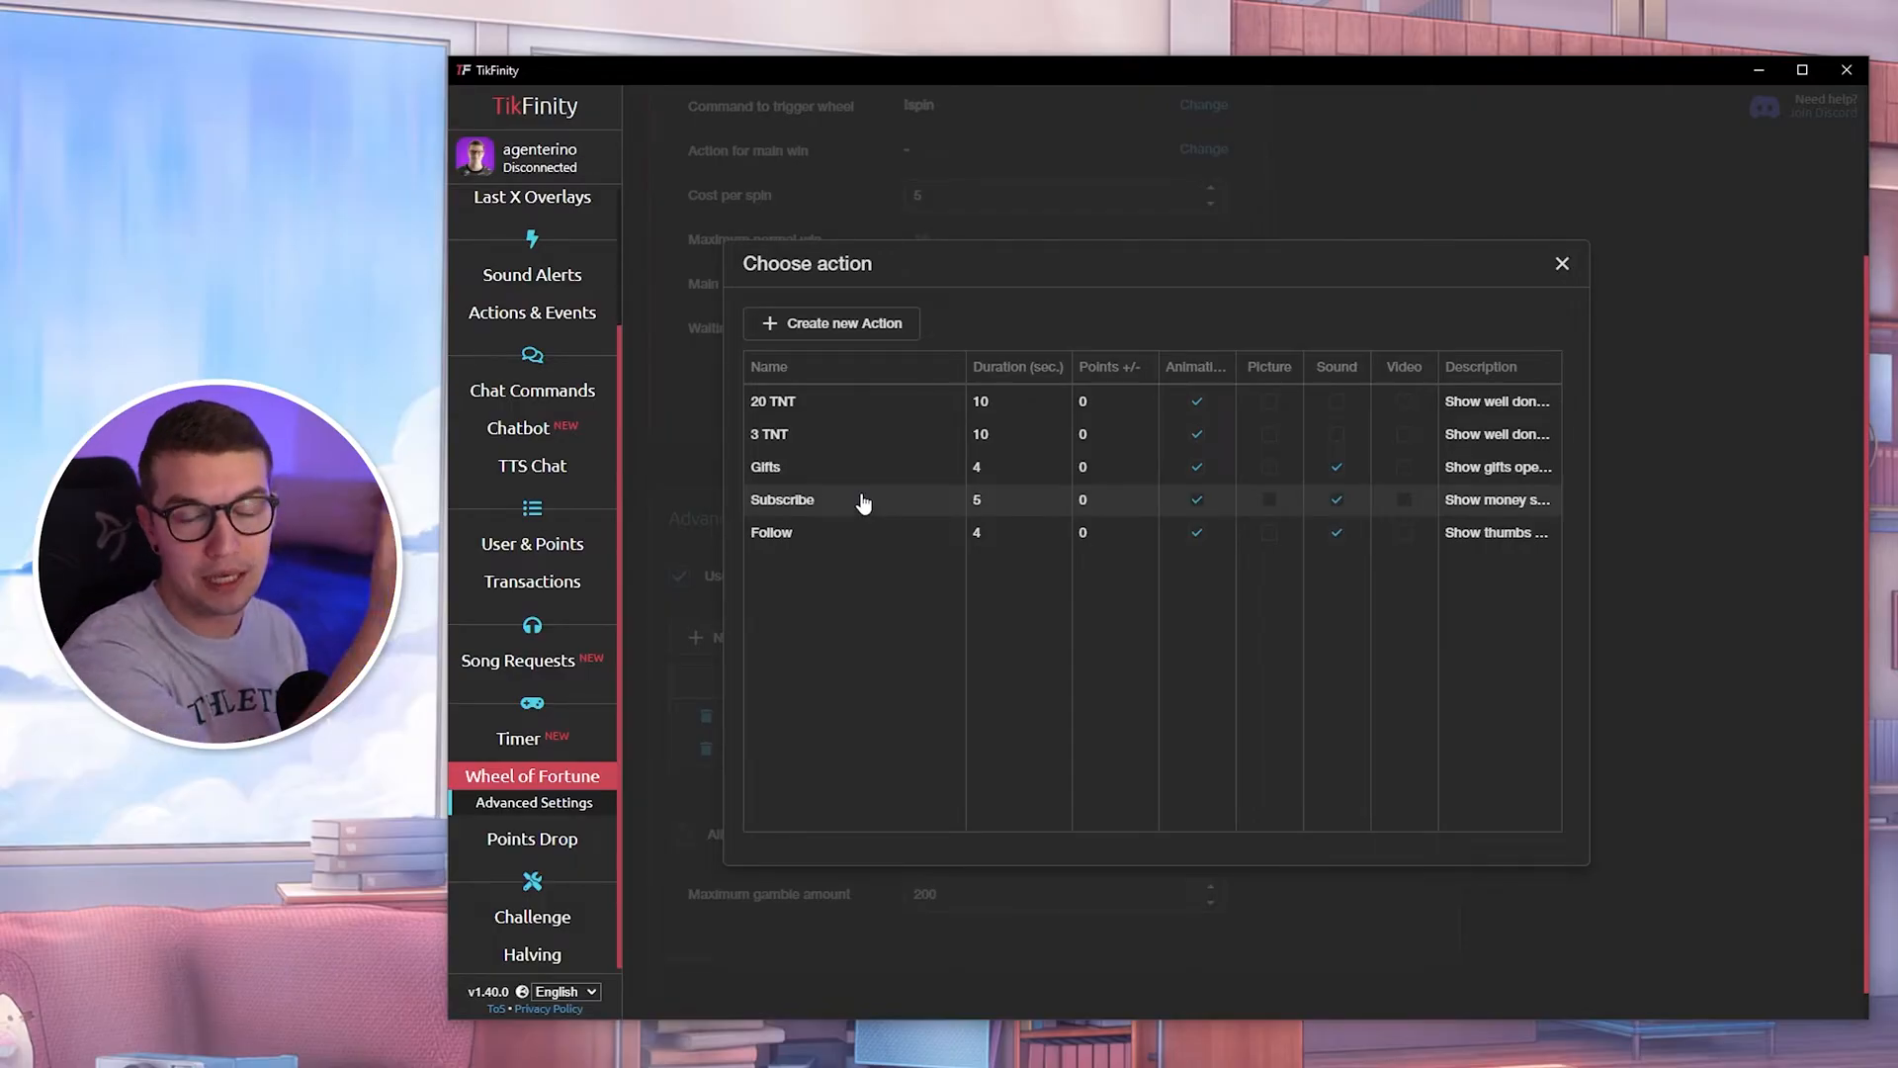
left_click(1562, 264)
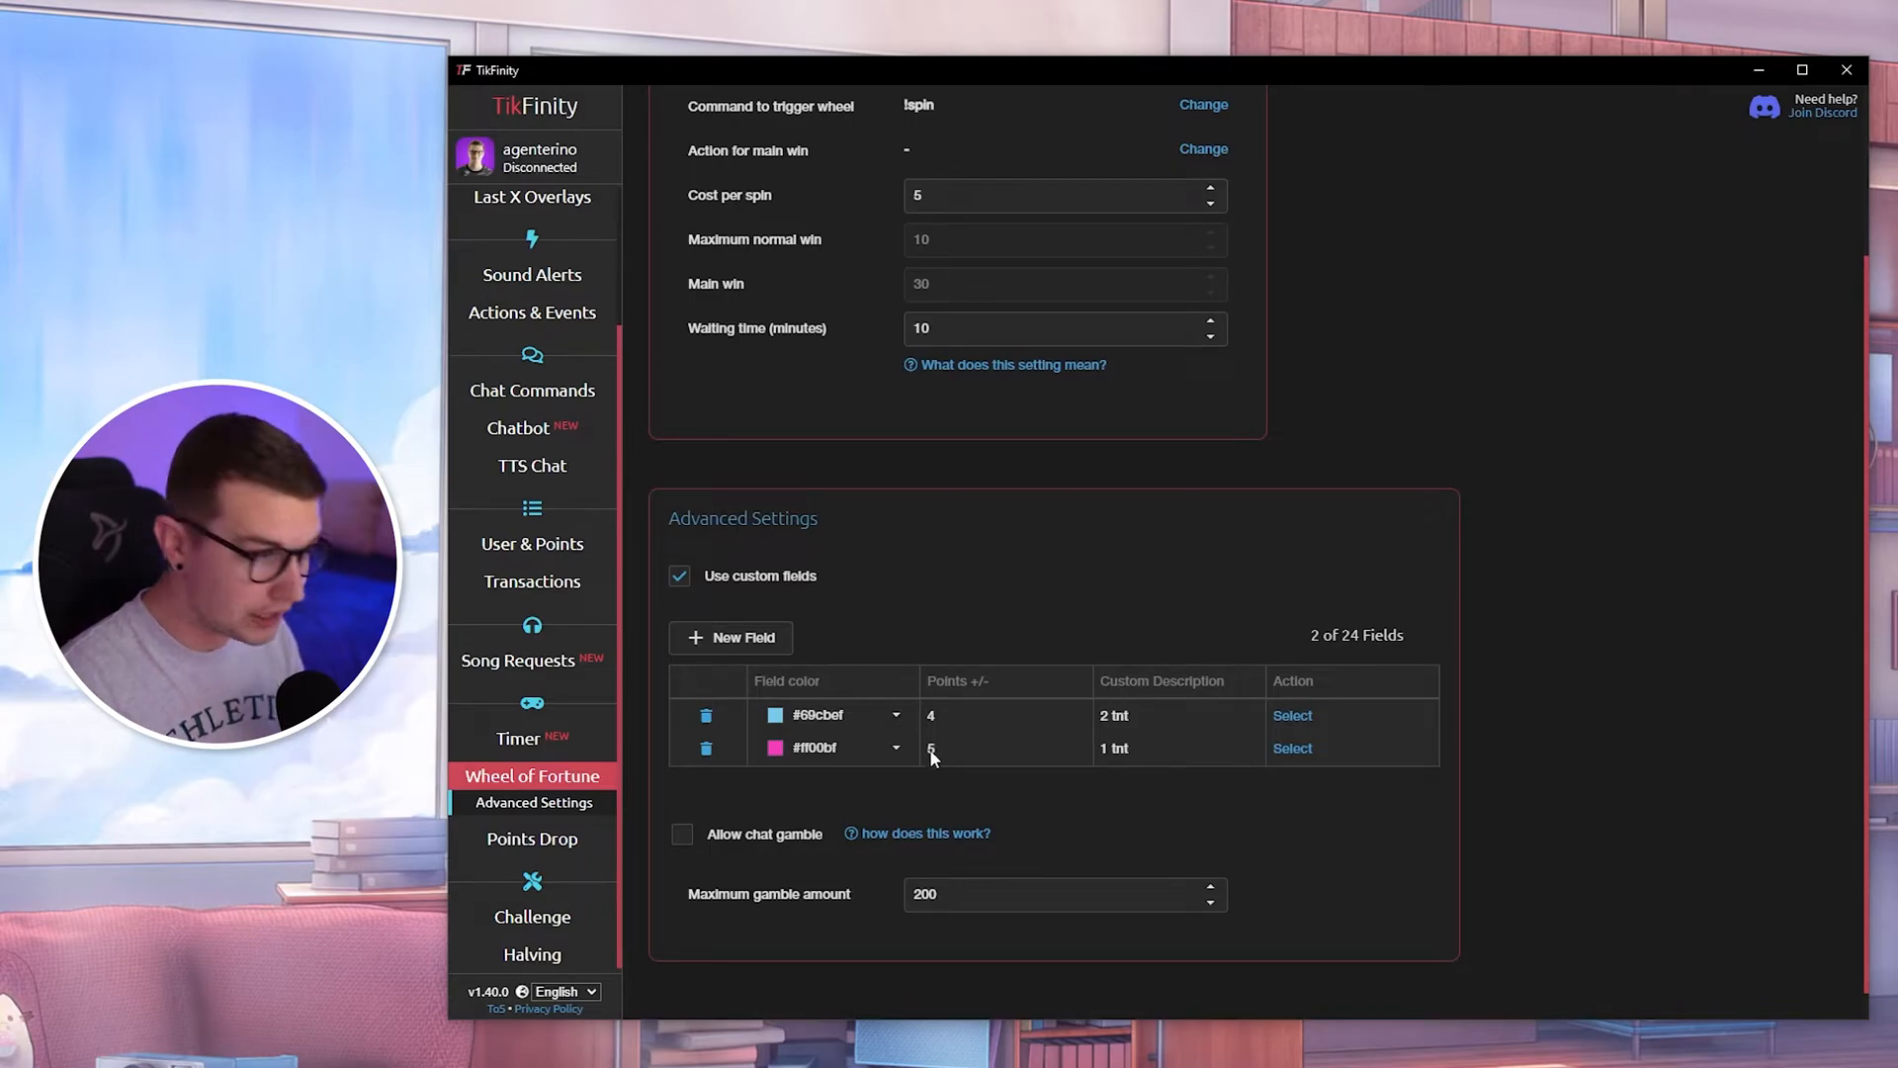
scroll(932, 756, "down", 1)
left_click(887, 800)
left_click(922, 813)
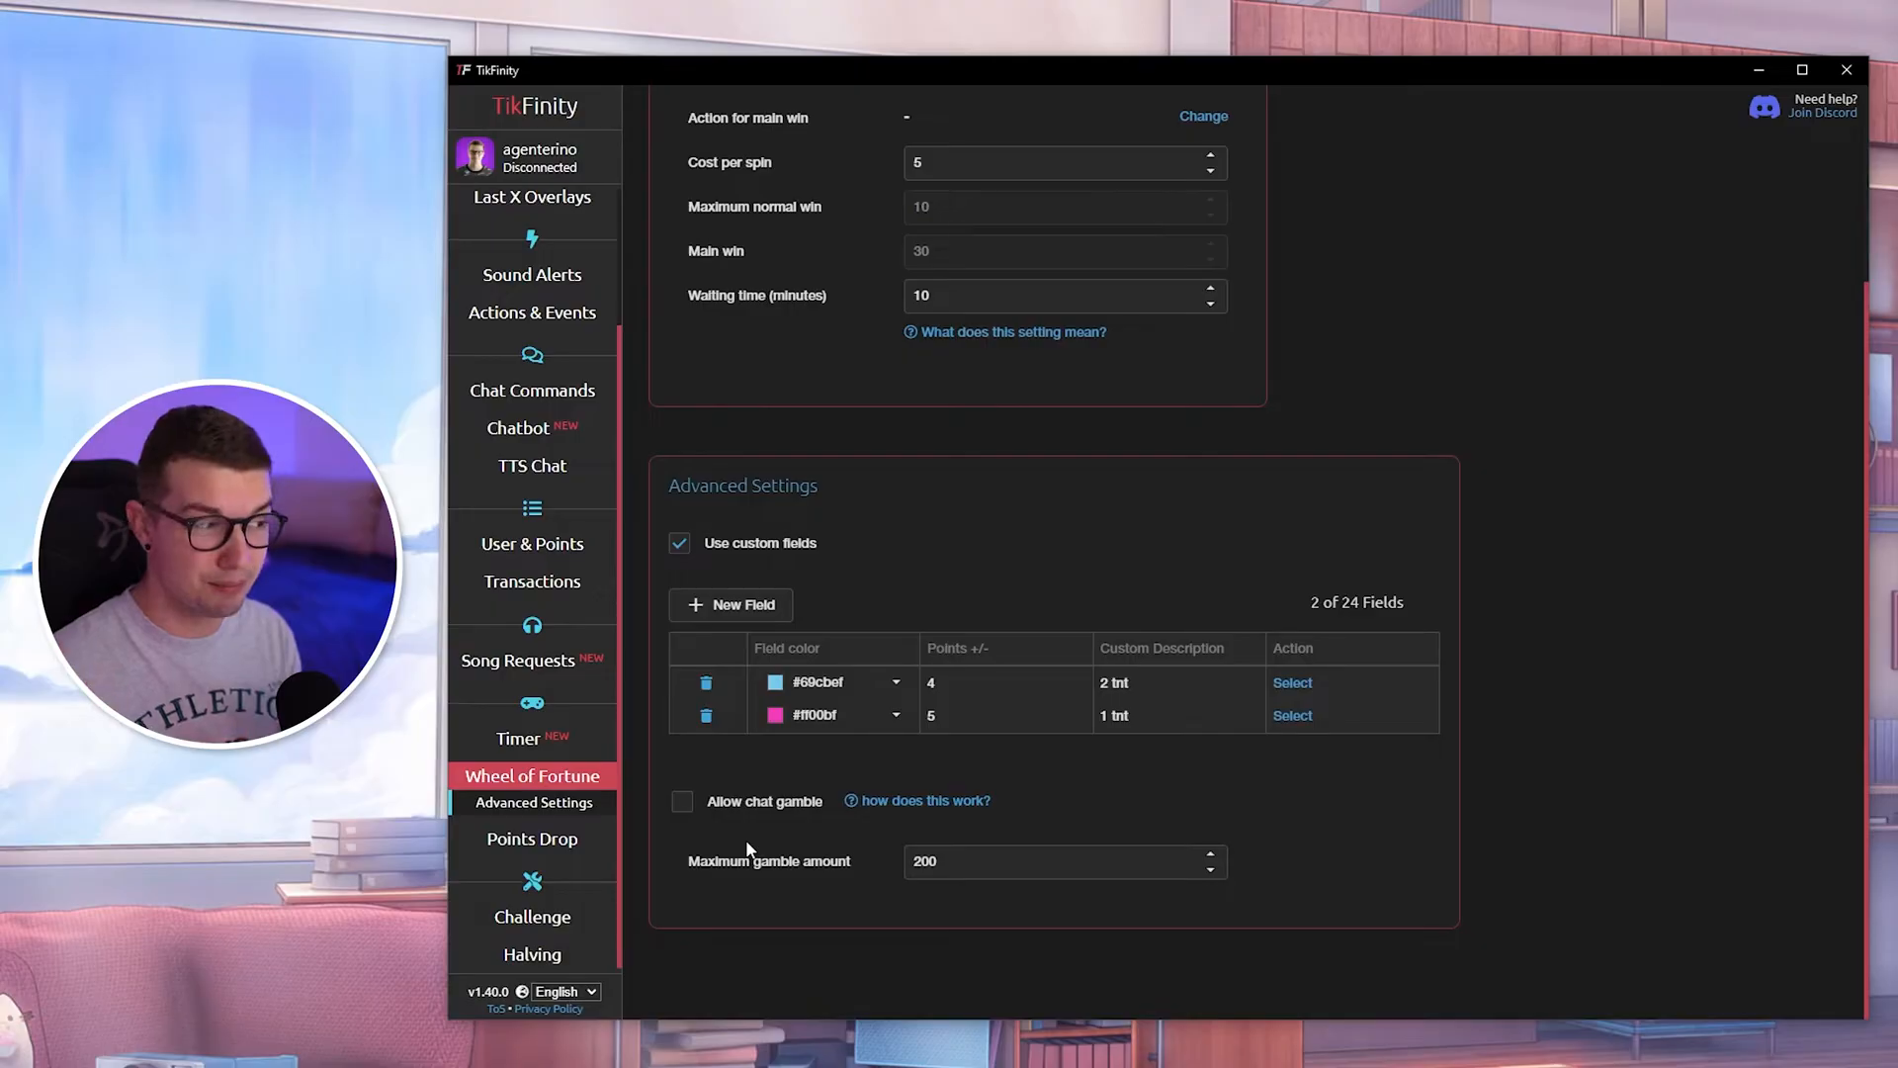
scroll(693, 752, "up", 3)
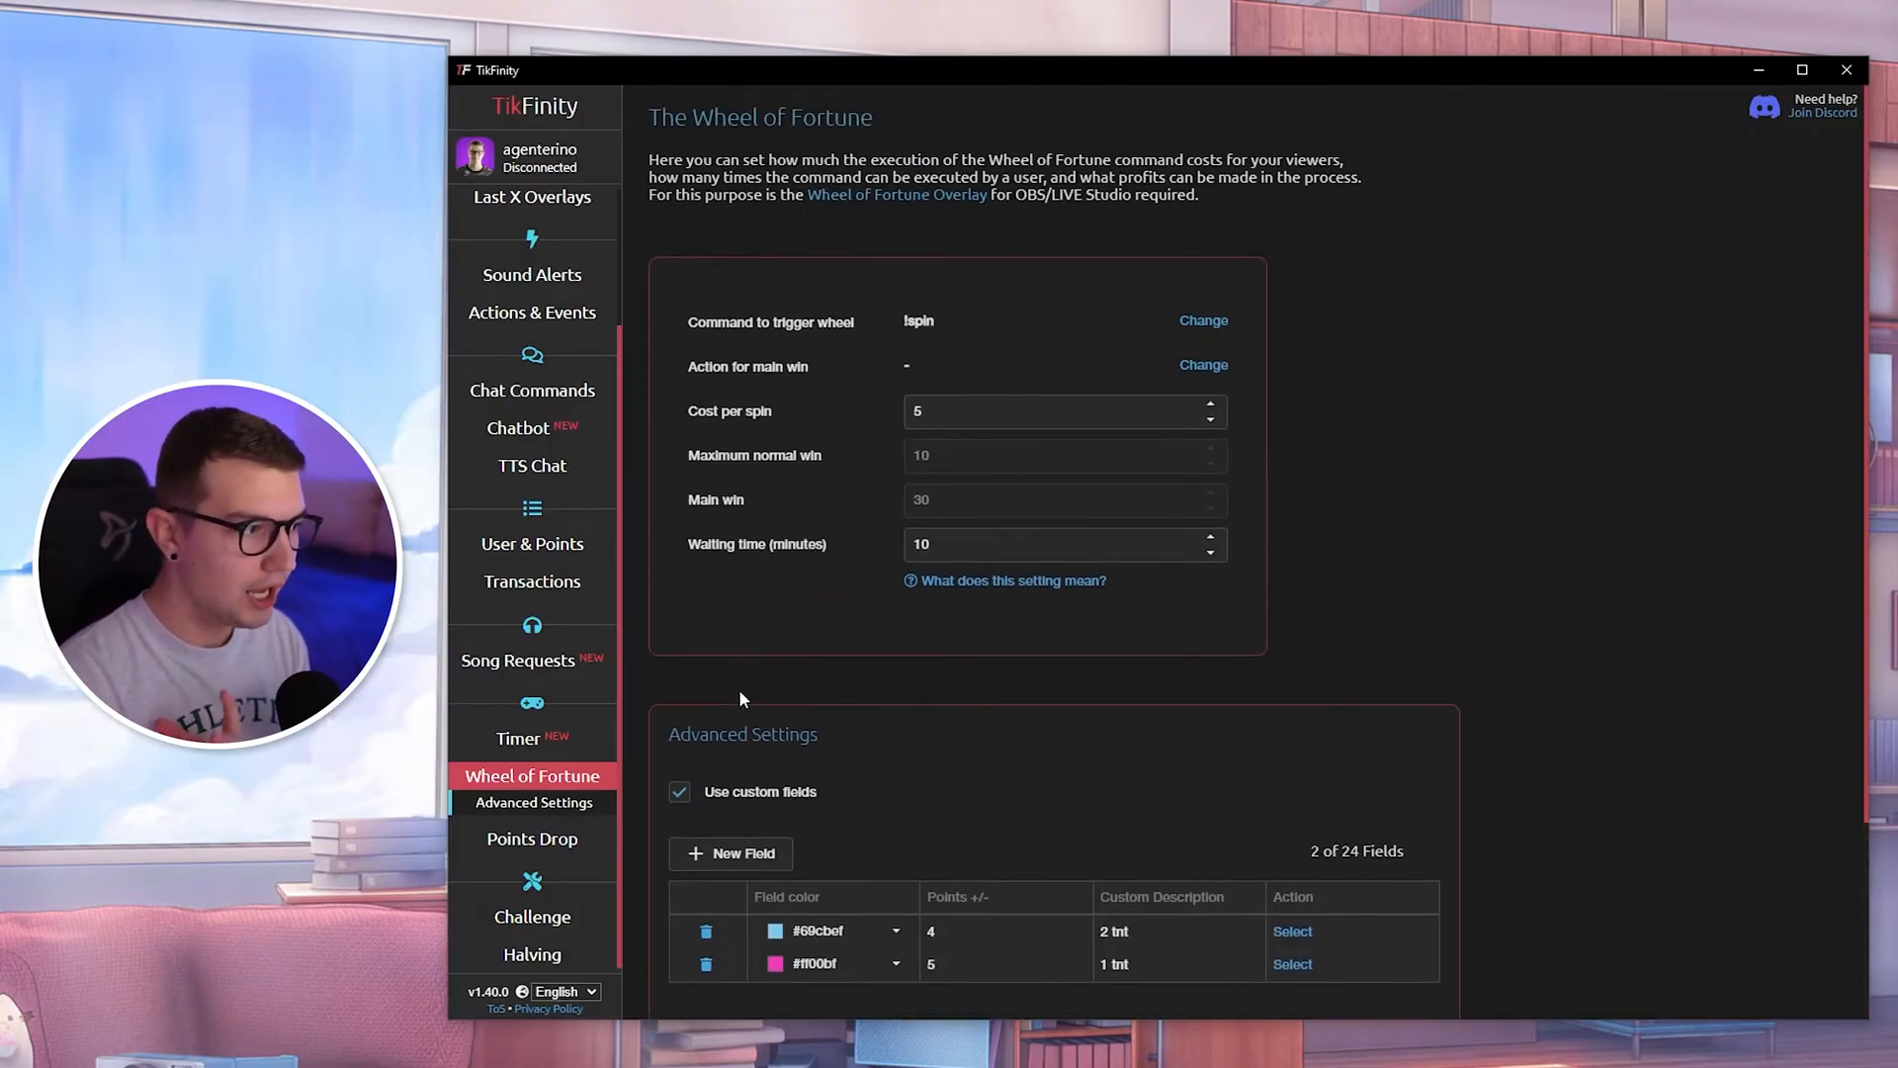
scroll(771, 801, "down", 1)
scroll(888, 528, "up", 2)
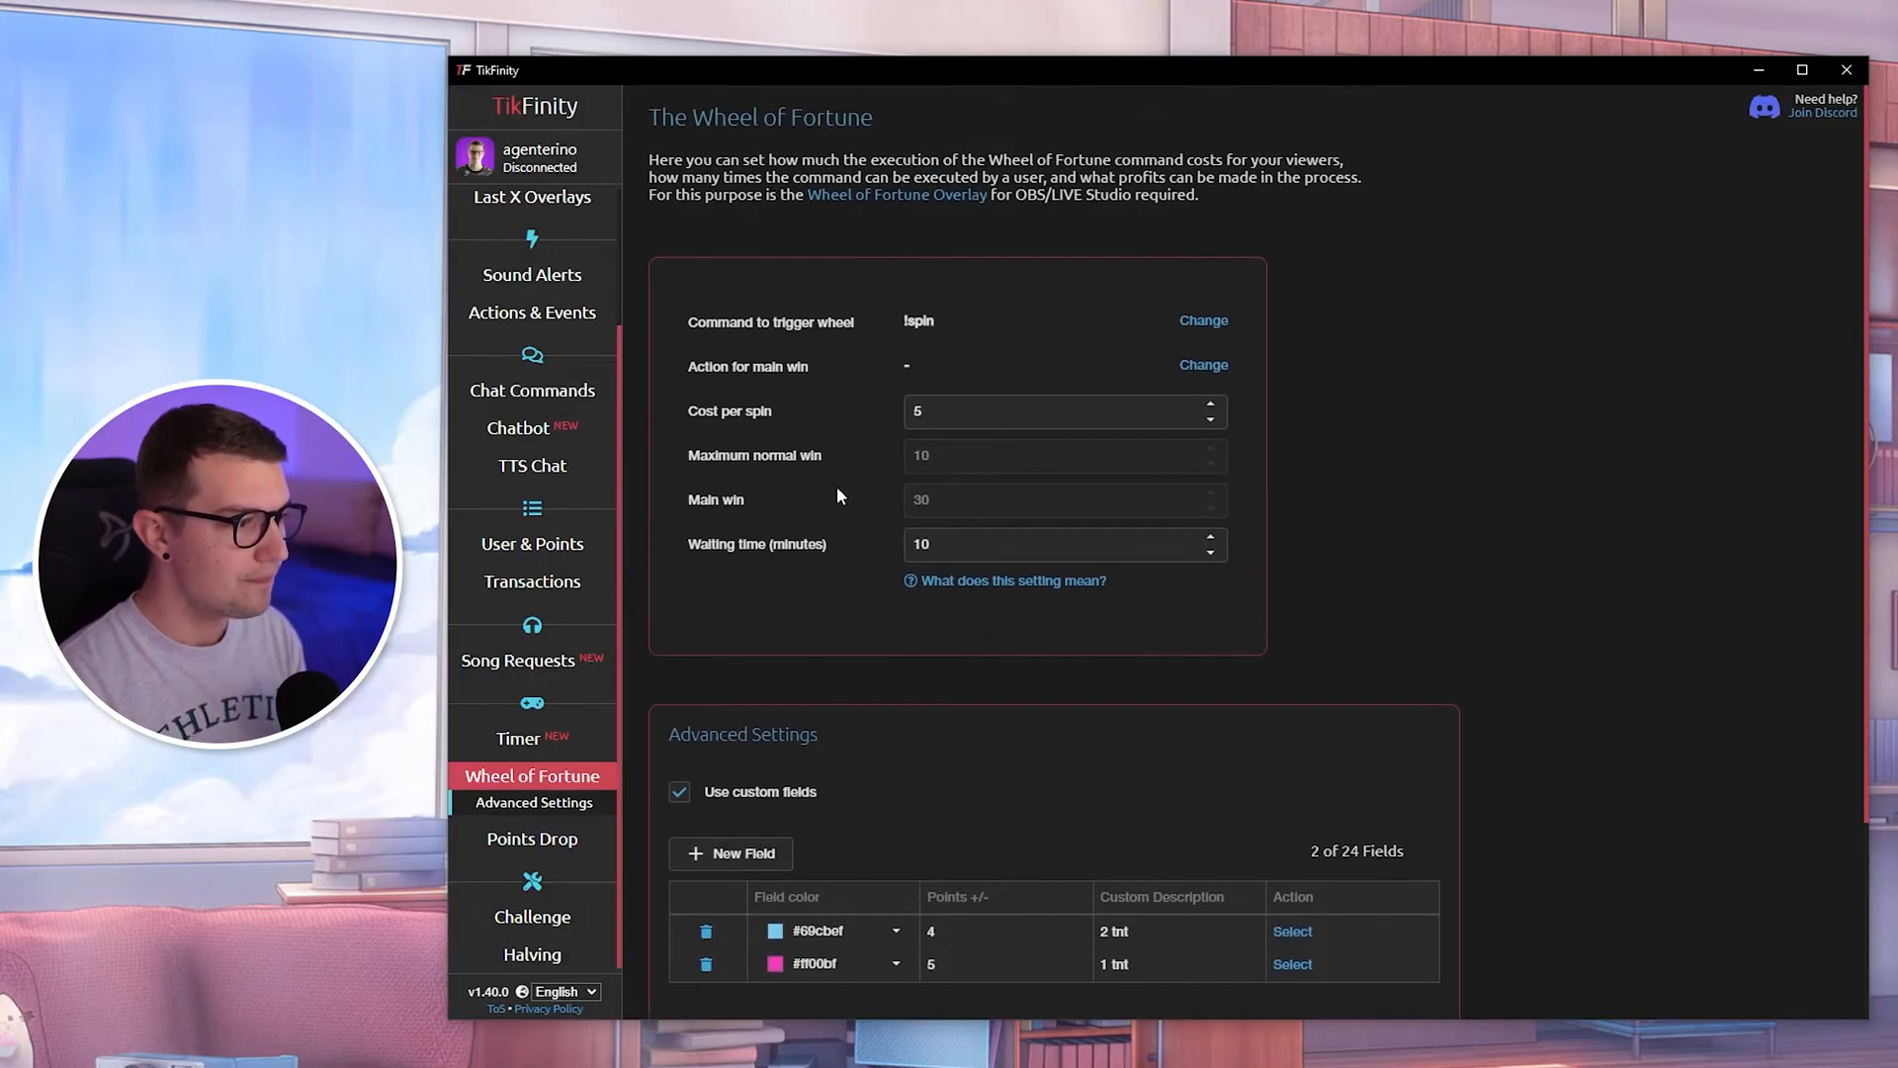
- Test the Wheel of Fortune overlay in the overlay gallery and copy its URL
left_click(860, 201)
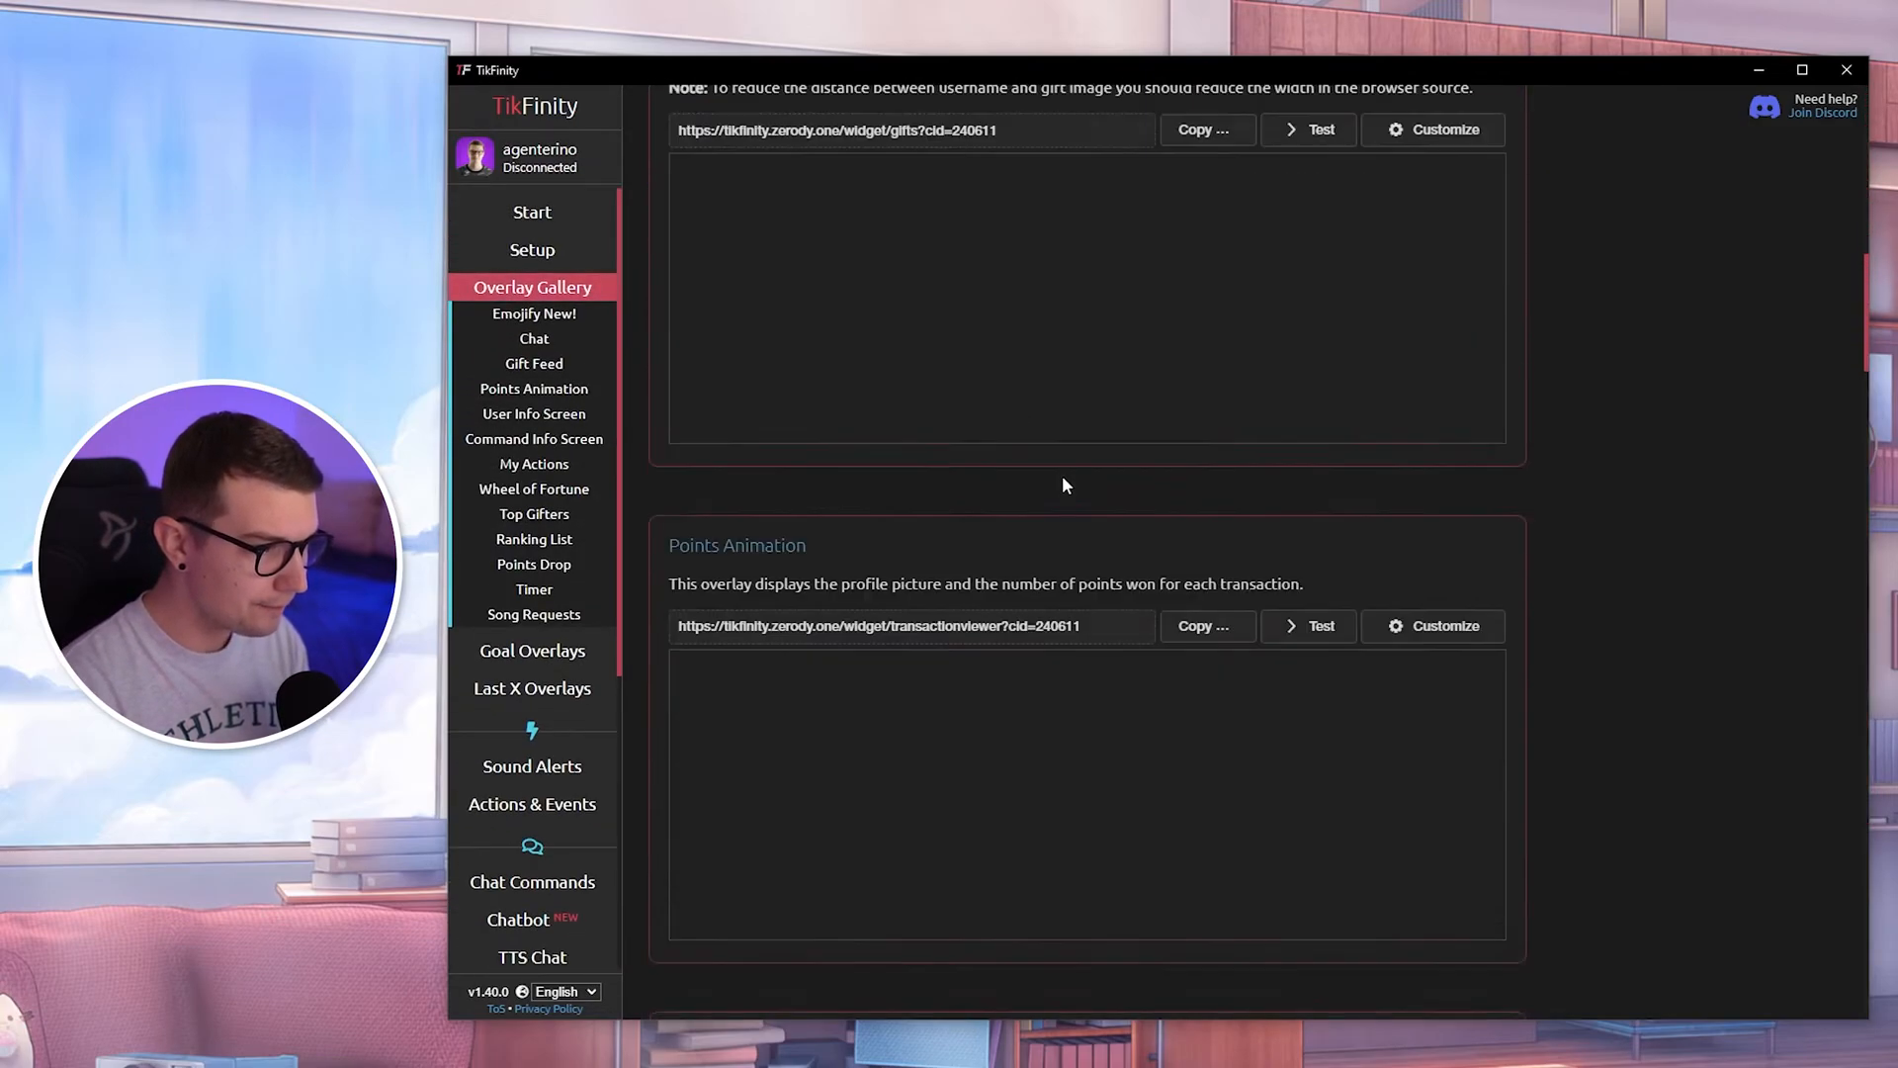
left_click(1320, 298)
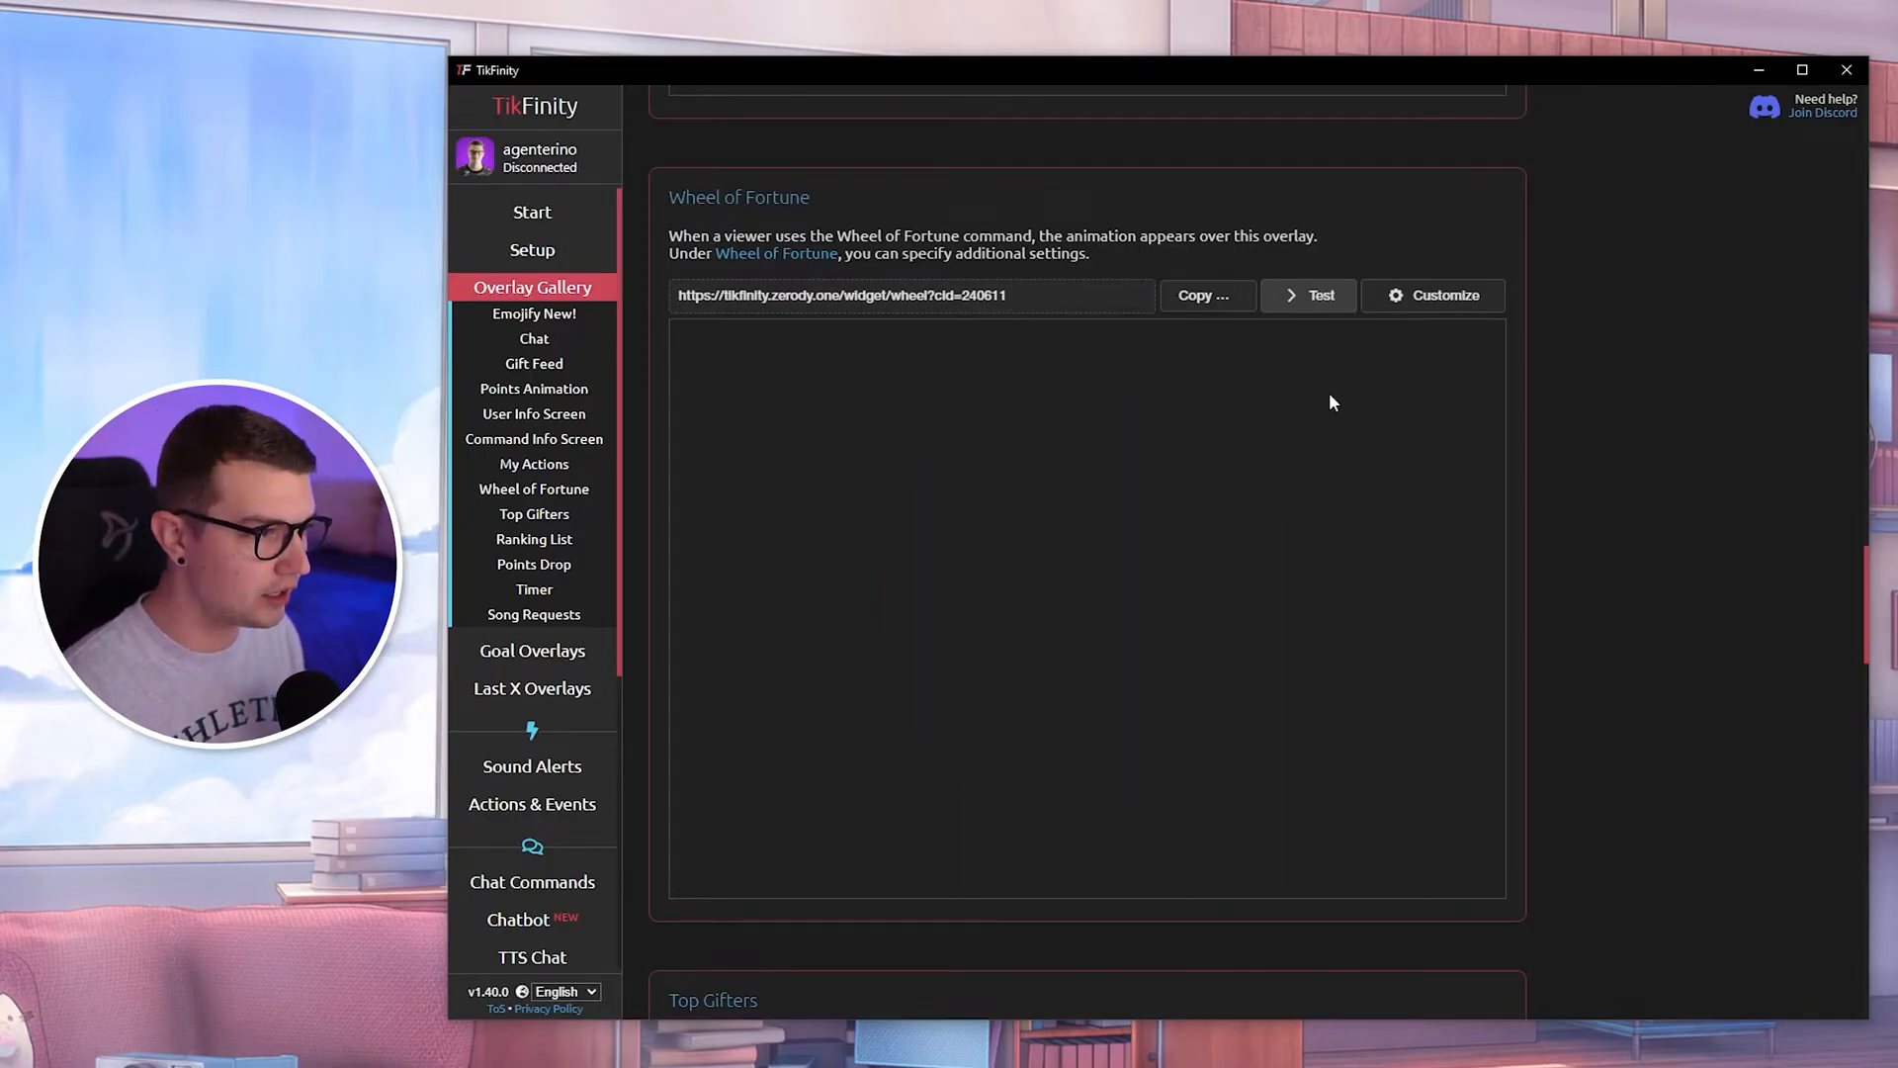
left_click(1203, 303)
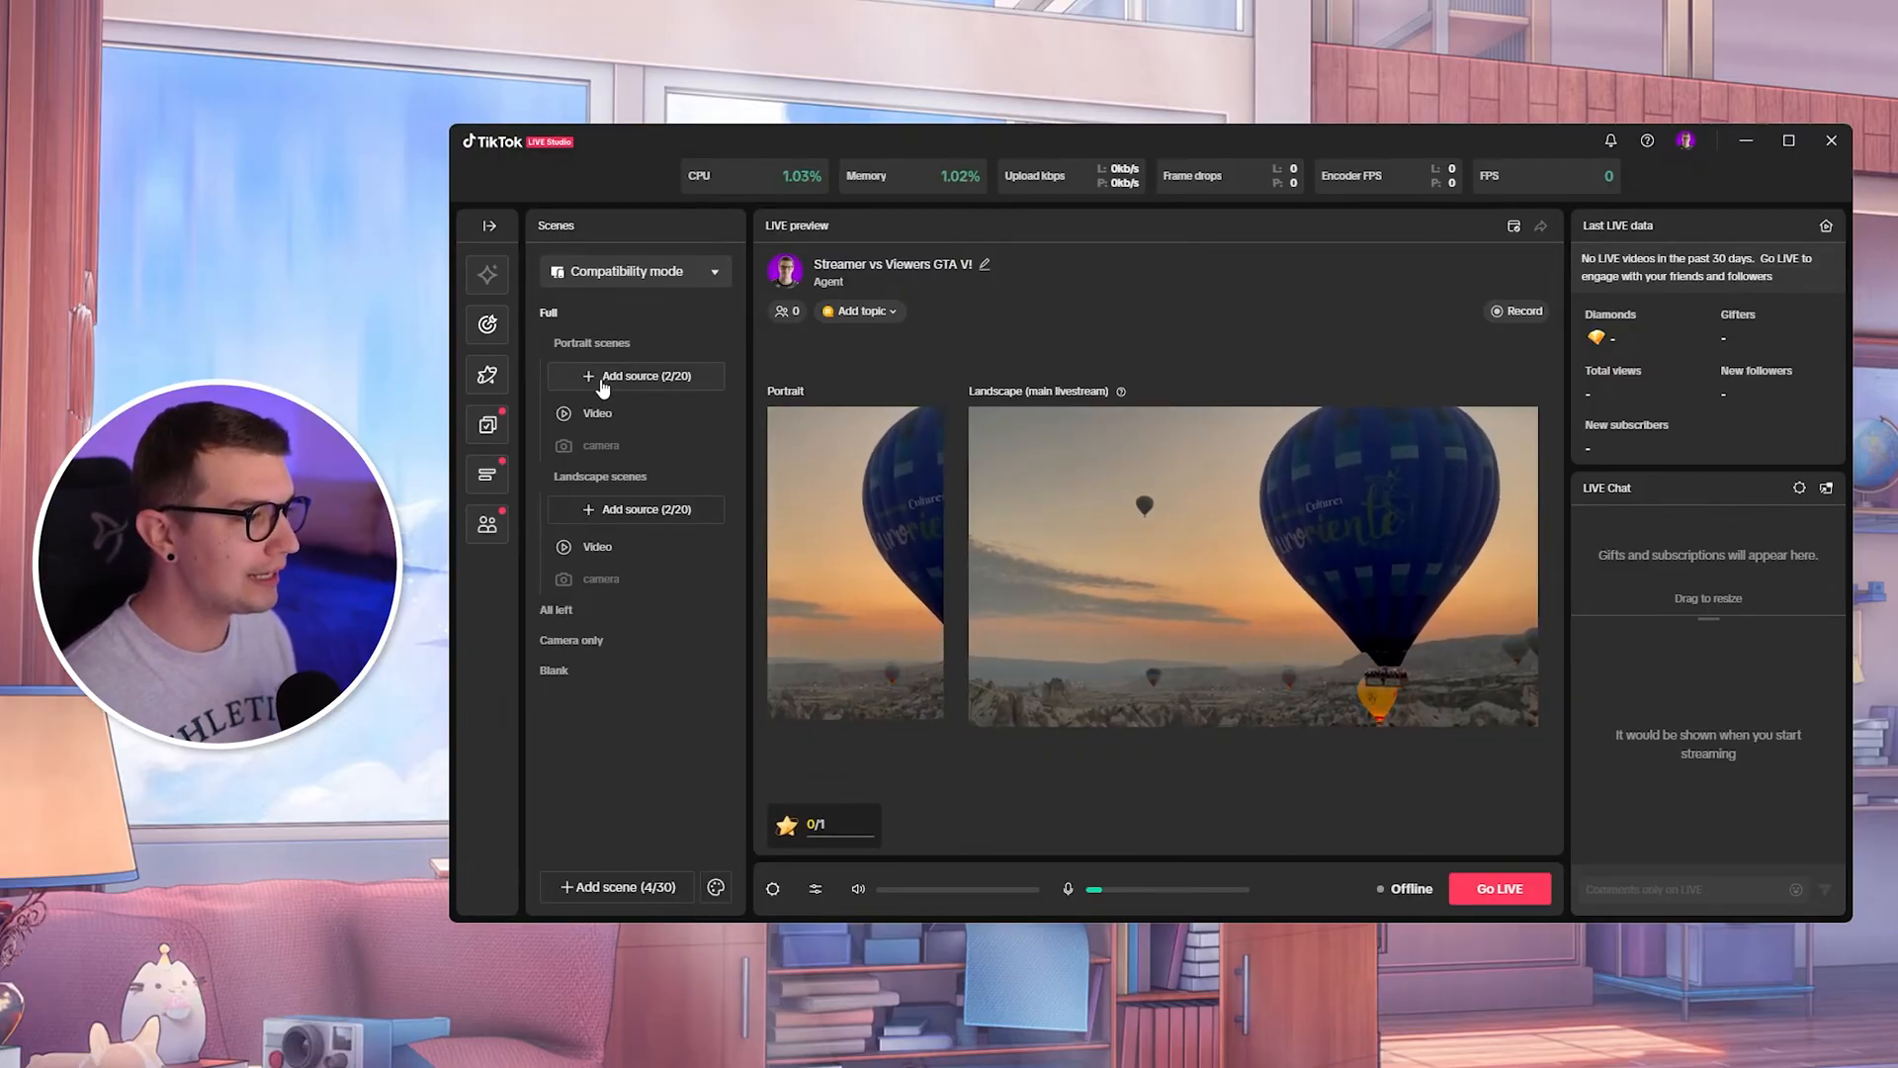
- Add a link source with the copied Wheel of Fortune URL and sound on to the portrait scene, synced to the landscape scene
left_click(655, 381)
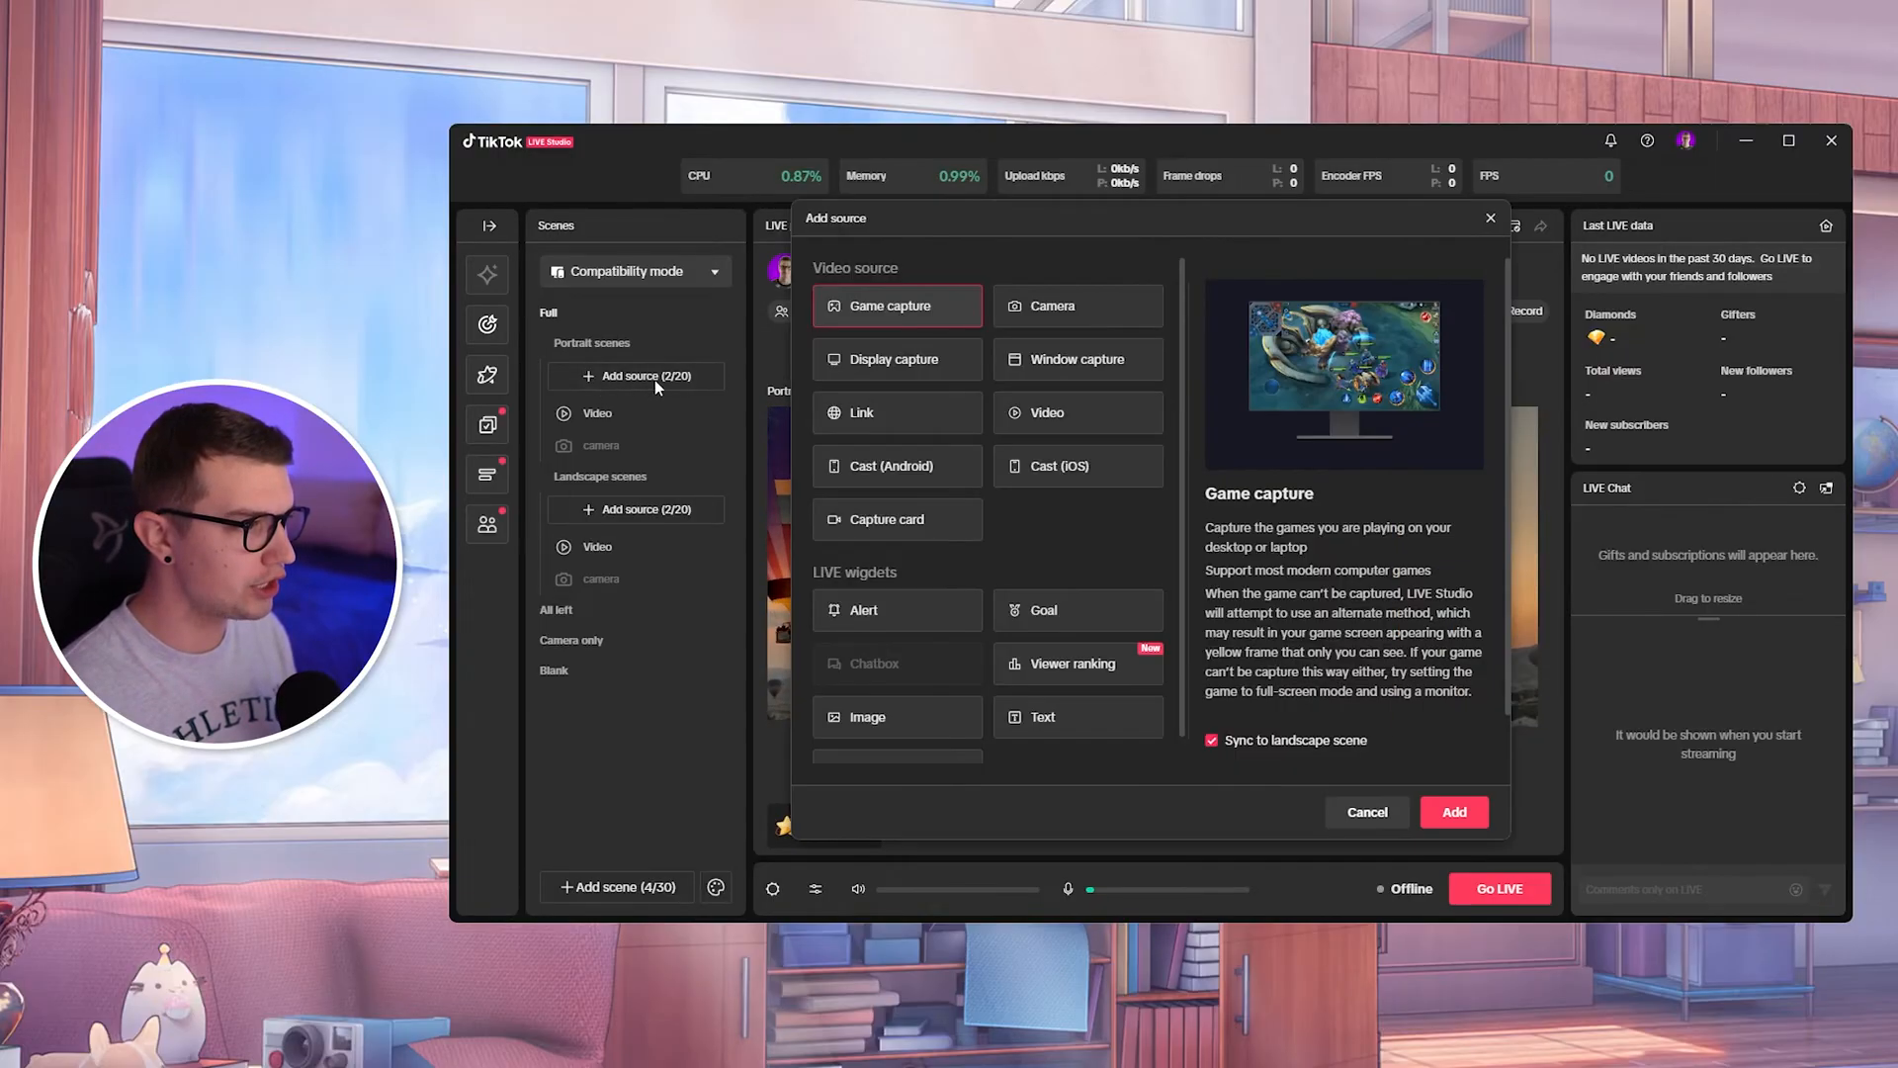
left_click(860, 415)
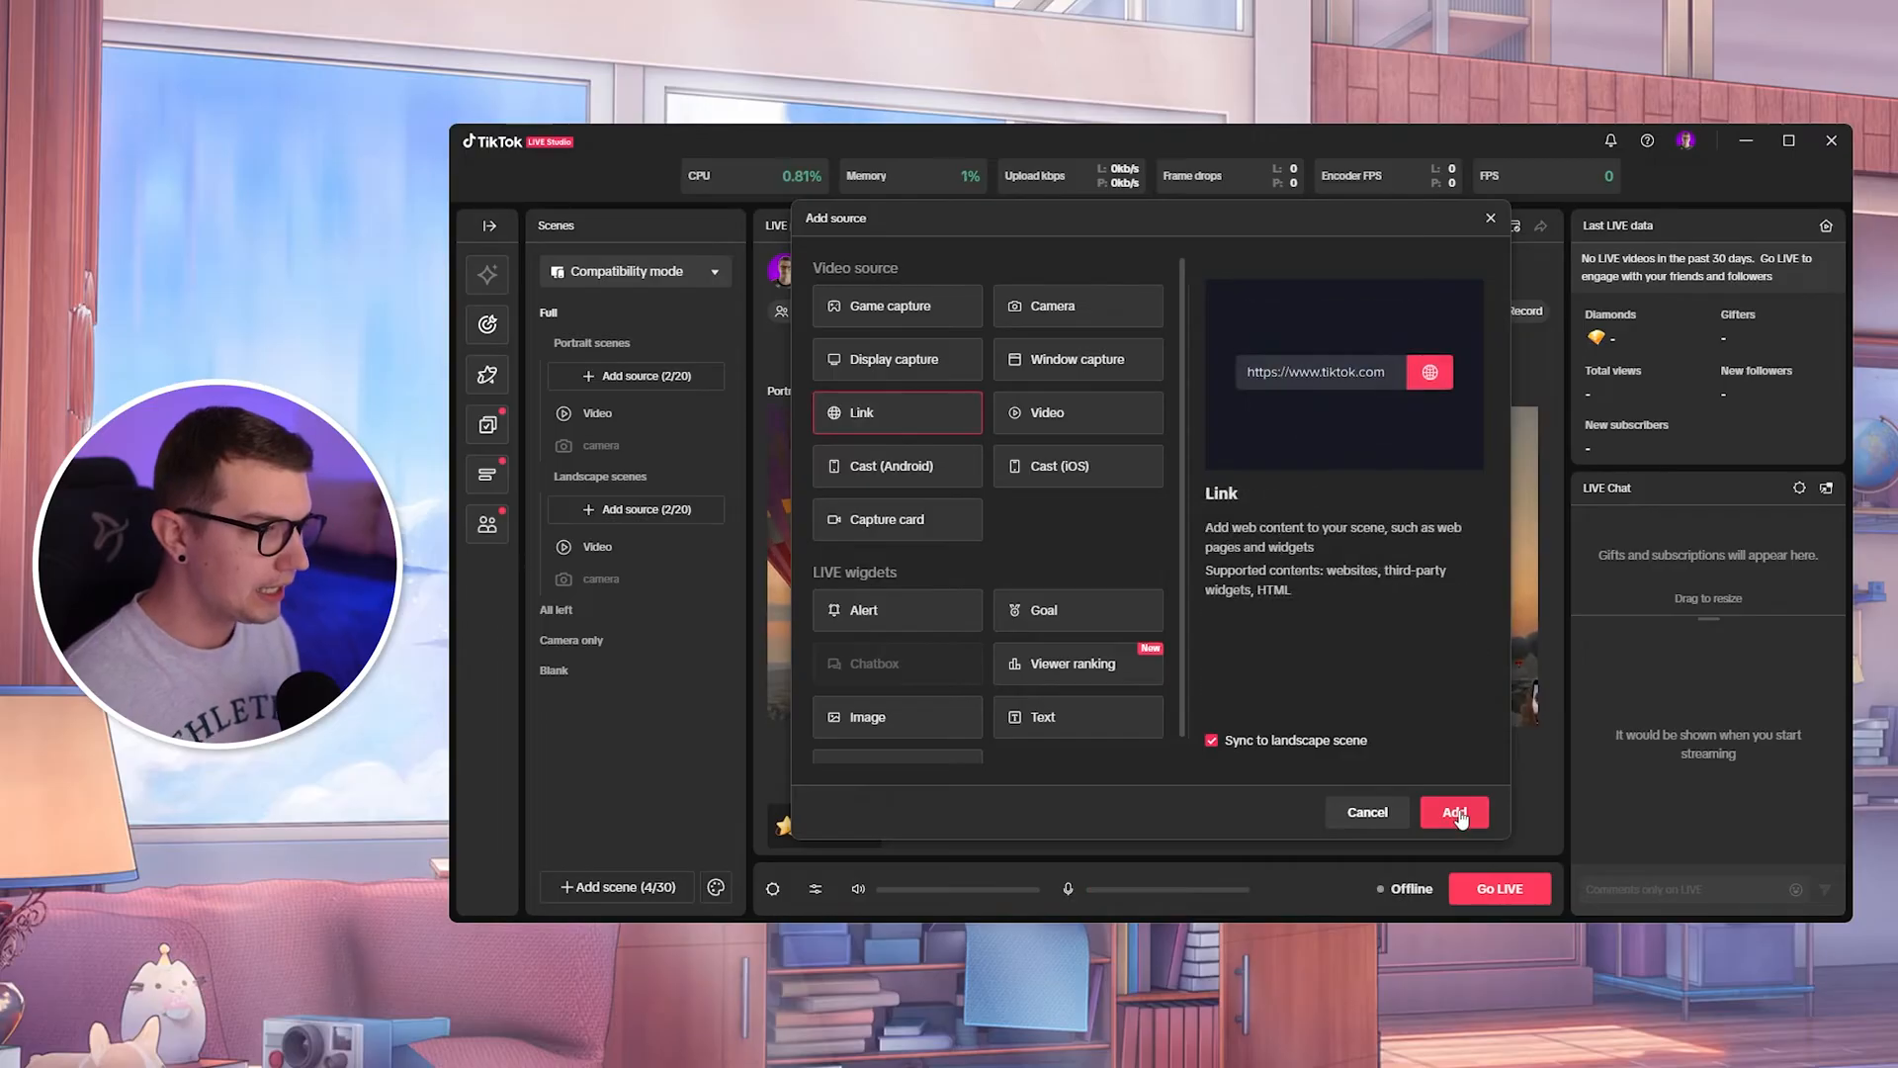
left_click(1454, 813)
left_click(973, 419)
key("ctrl+v")
left_click(962, 440)
left_click_drag(973, 419, 1137, 431)
left_click(912, 551)
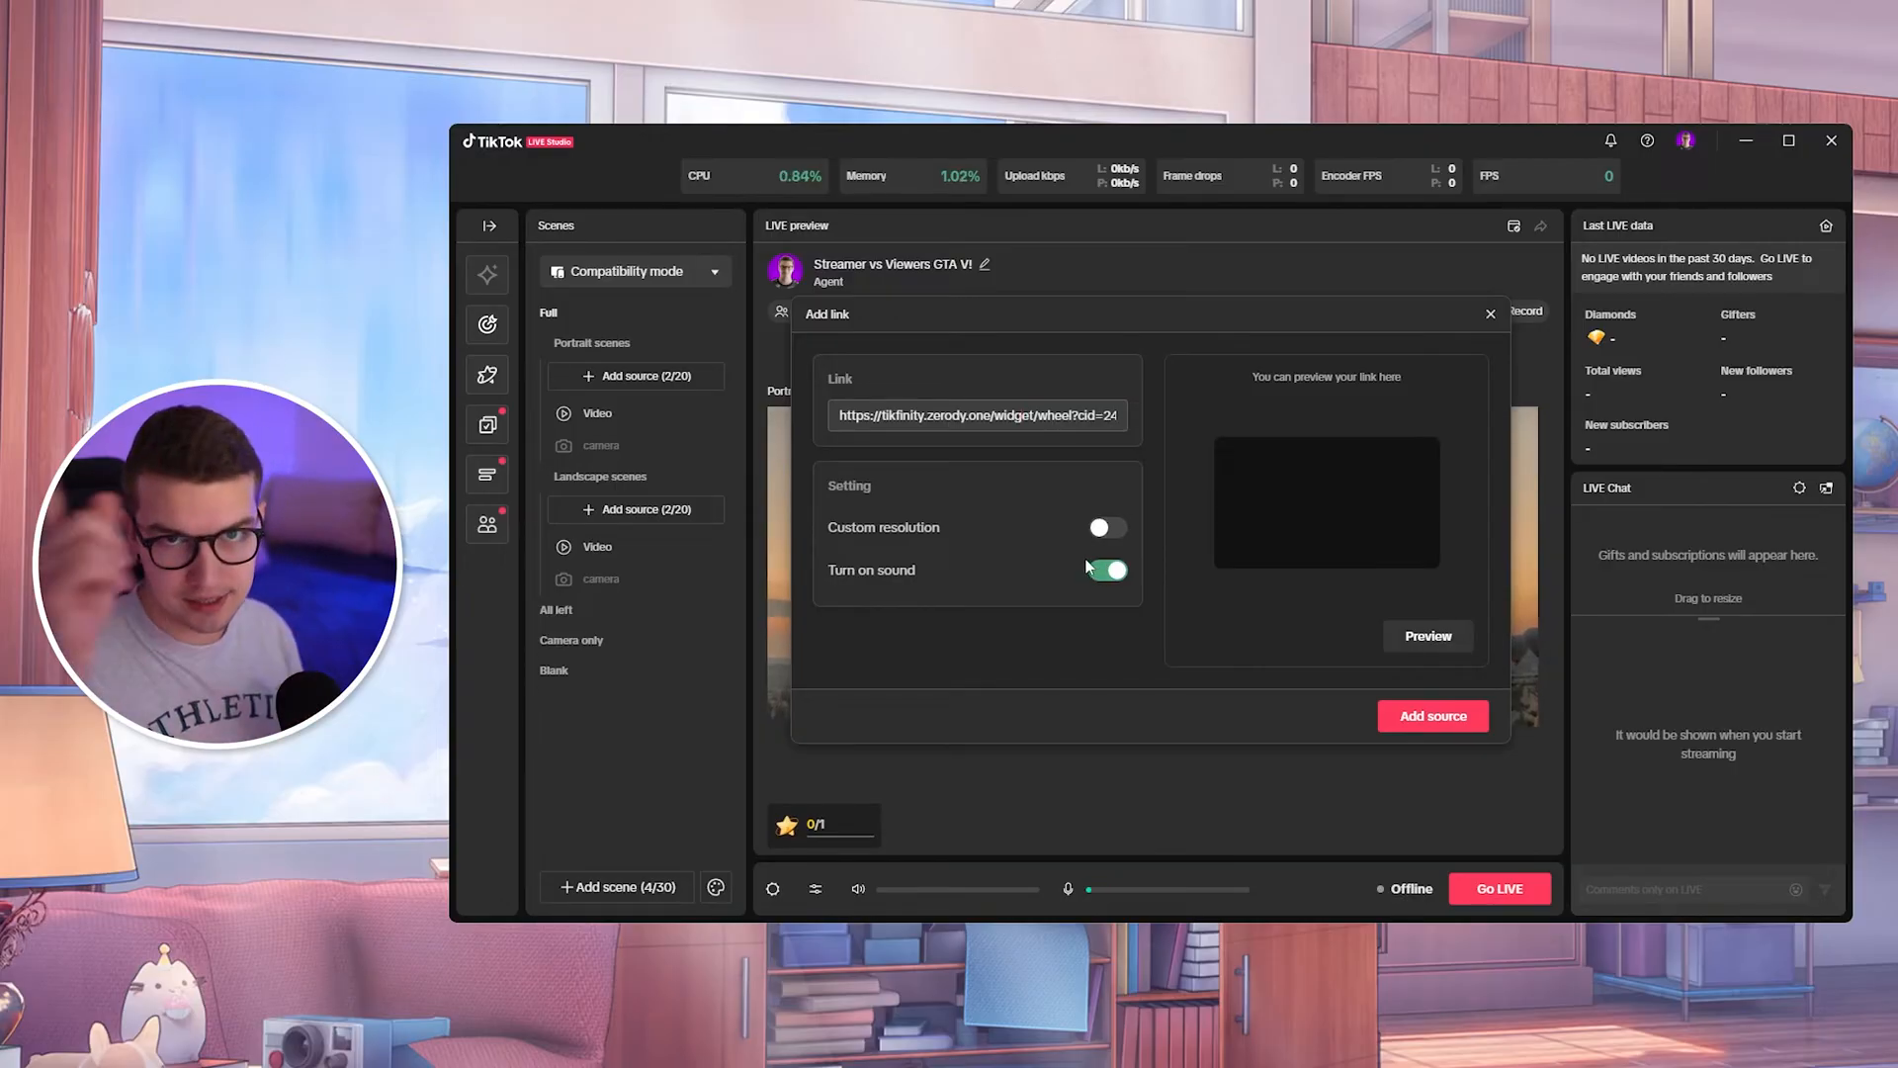
left_click(1407, 718)
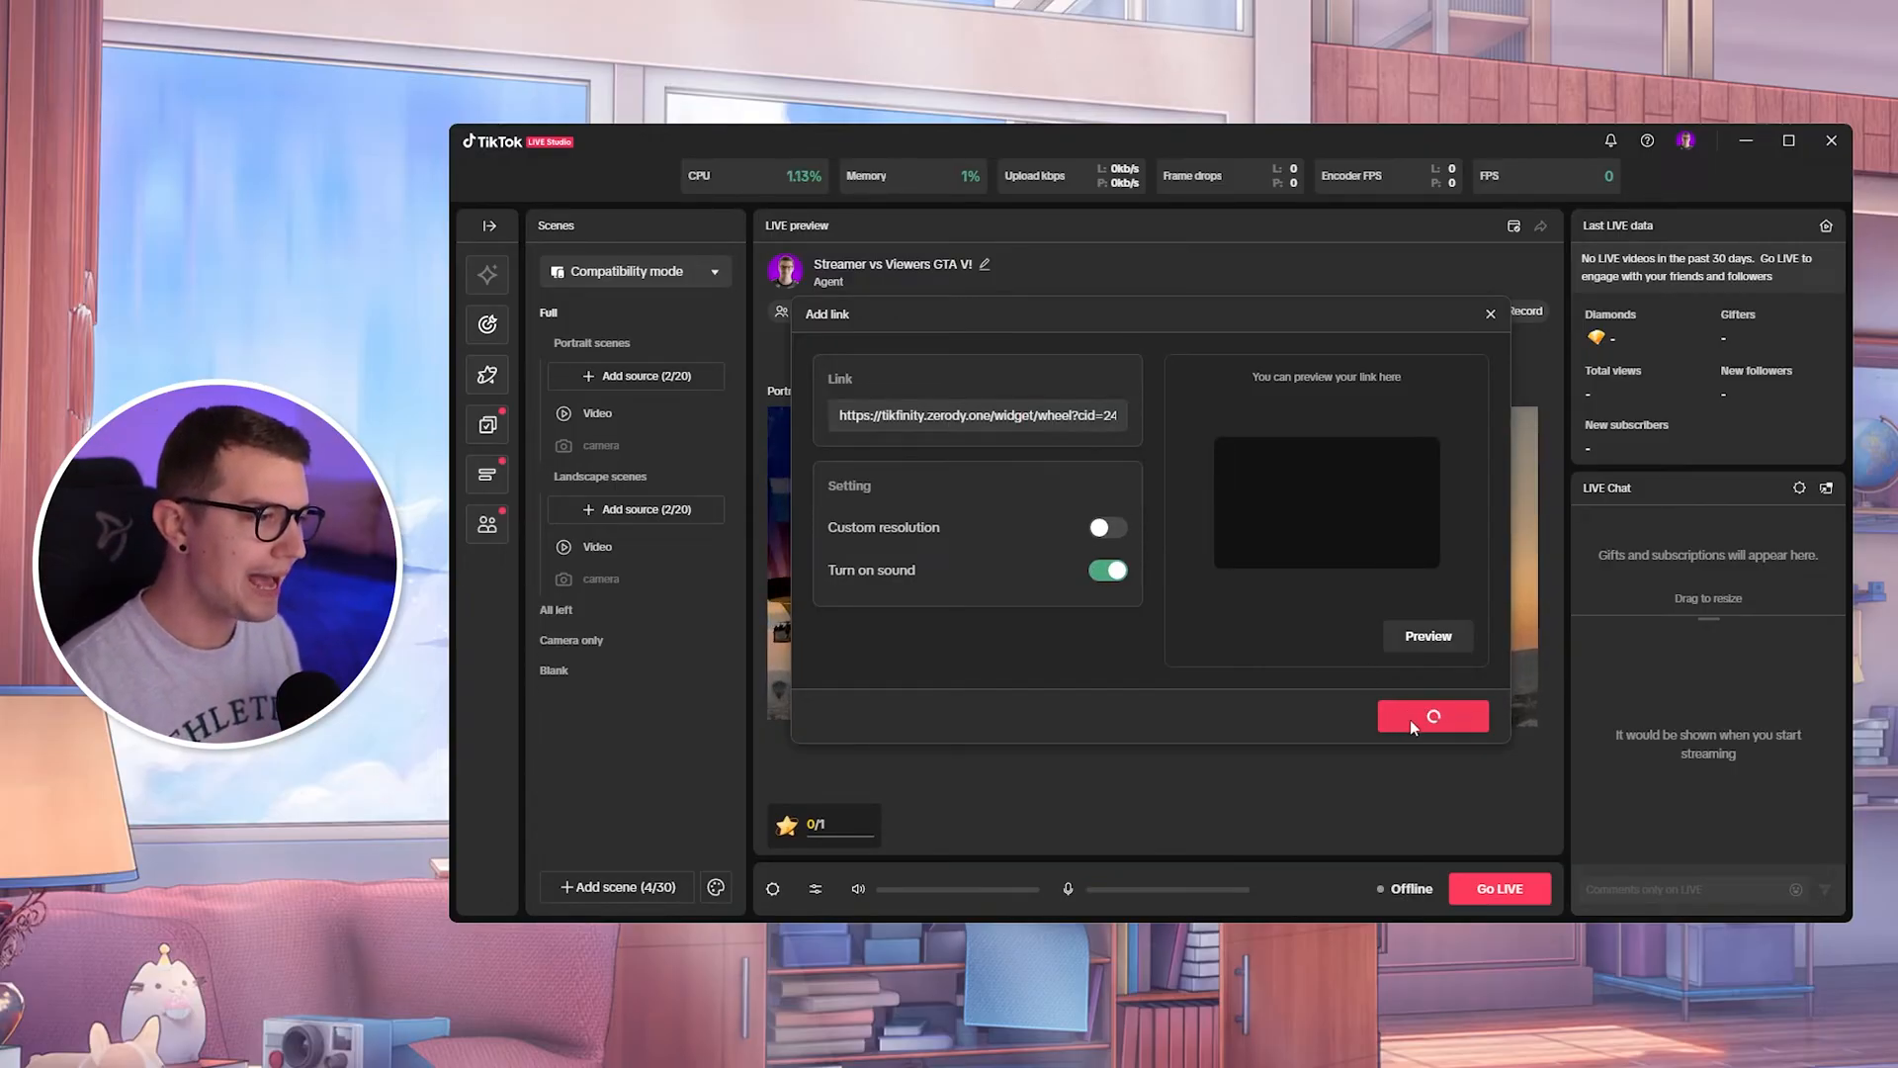
- Reposition the link source in the upper part of the portrait preview and test the Wheel of Fortune overlay from TikFinity
left_click(618, 425)
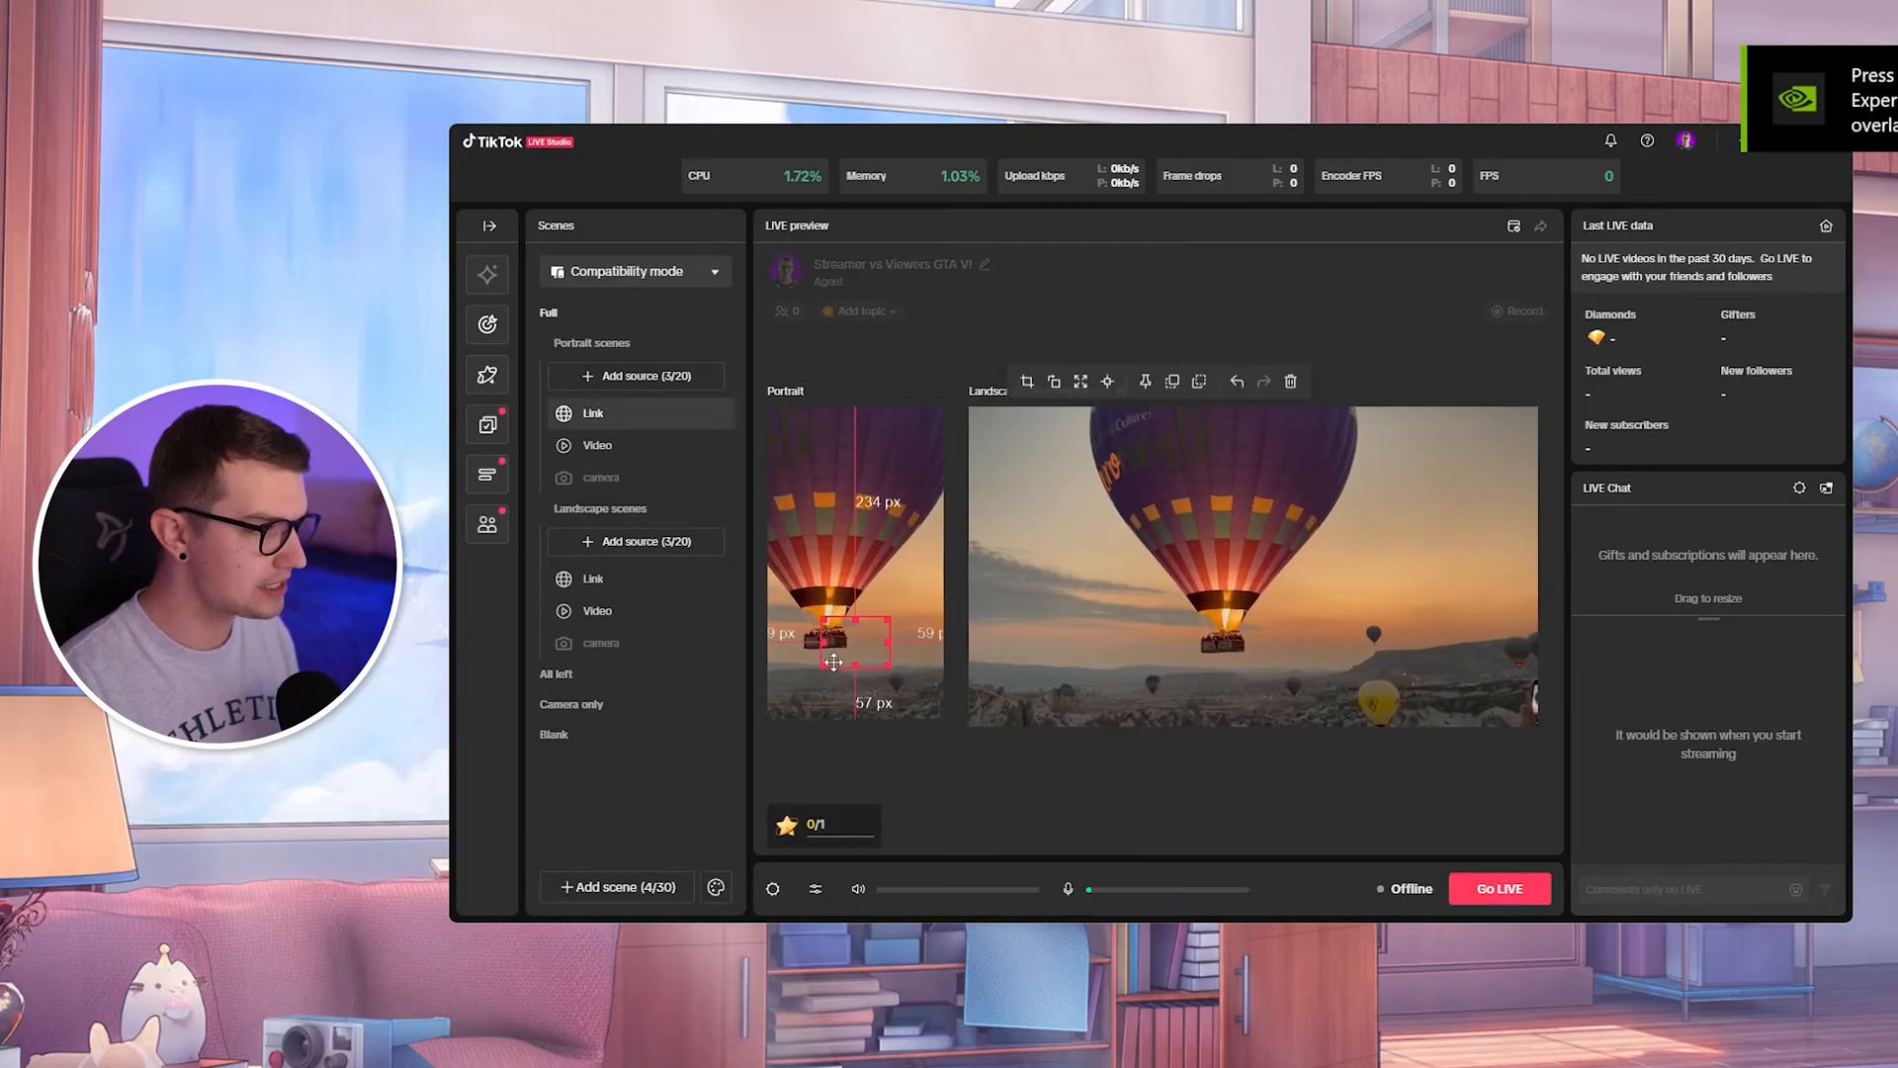
left_click_drag(867, 648, 863, 458)
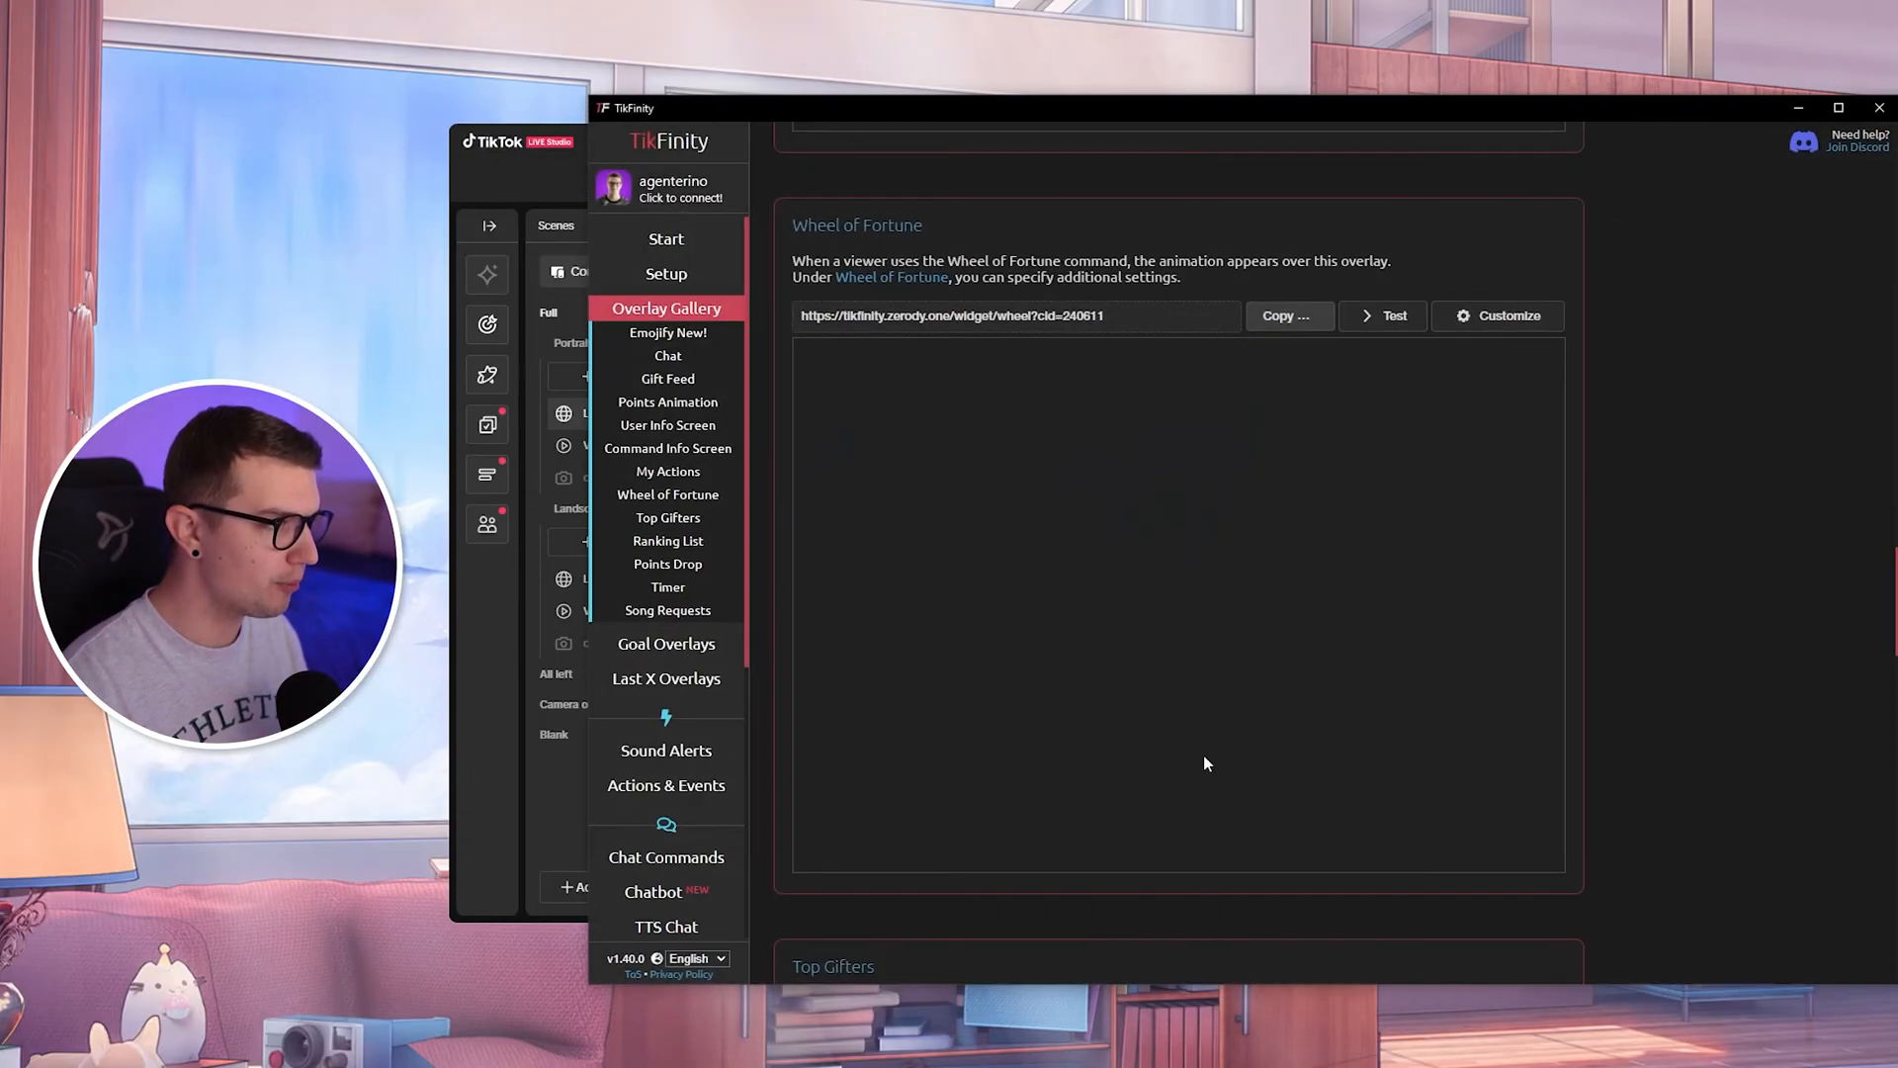
left_click(1383, 317)
left_click(1799, 109)
left_click_drag(885, 472, 846, 467)
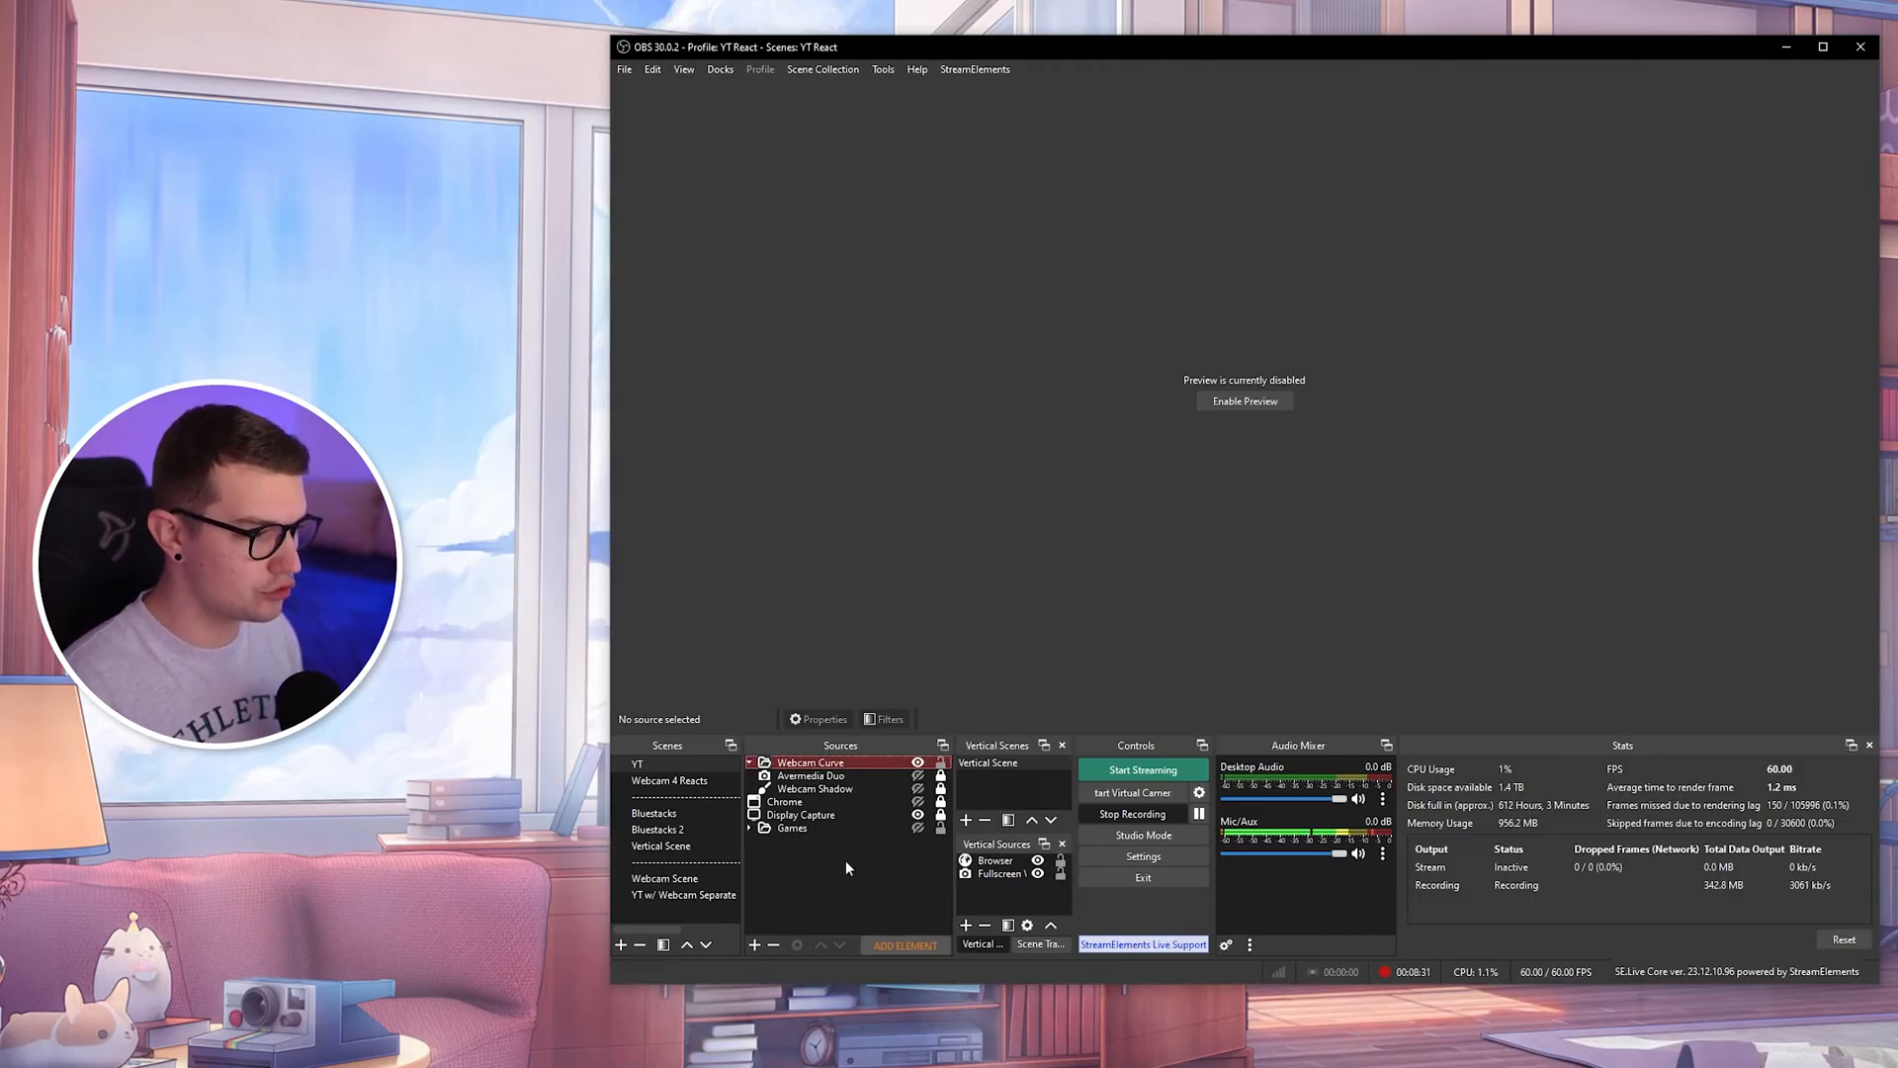
- In OBS, add a new browser source named "Wheel of fortune" to the YT scene
right_click(839, 858)
mouse_move(858, 868)
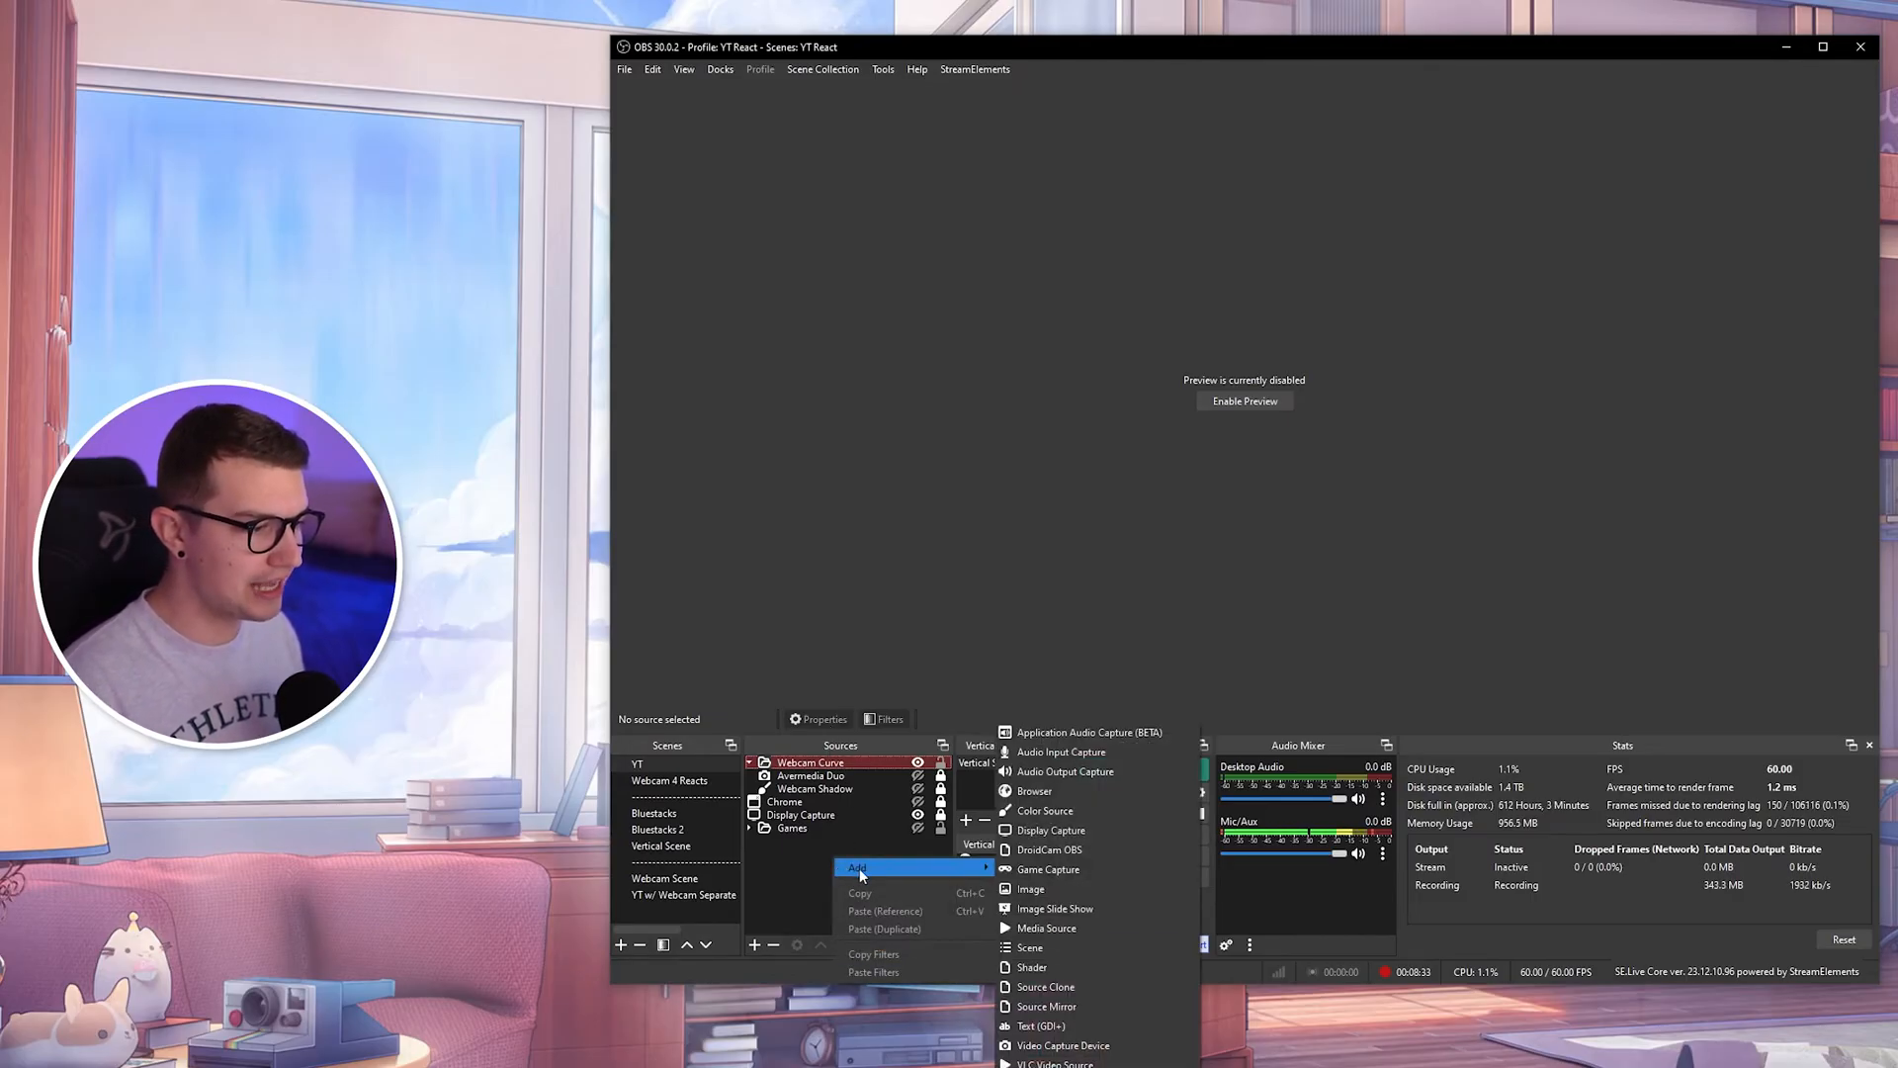
left_click(1026, 791)
type("Wh")
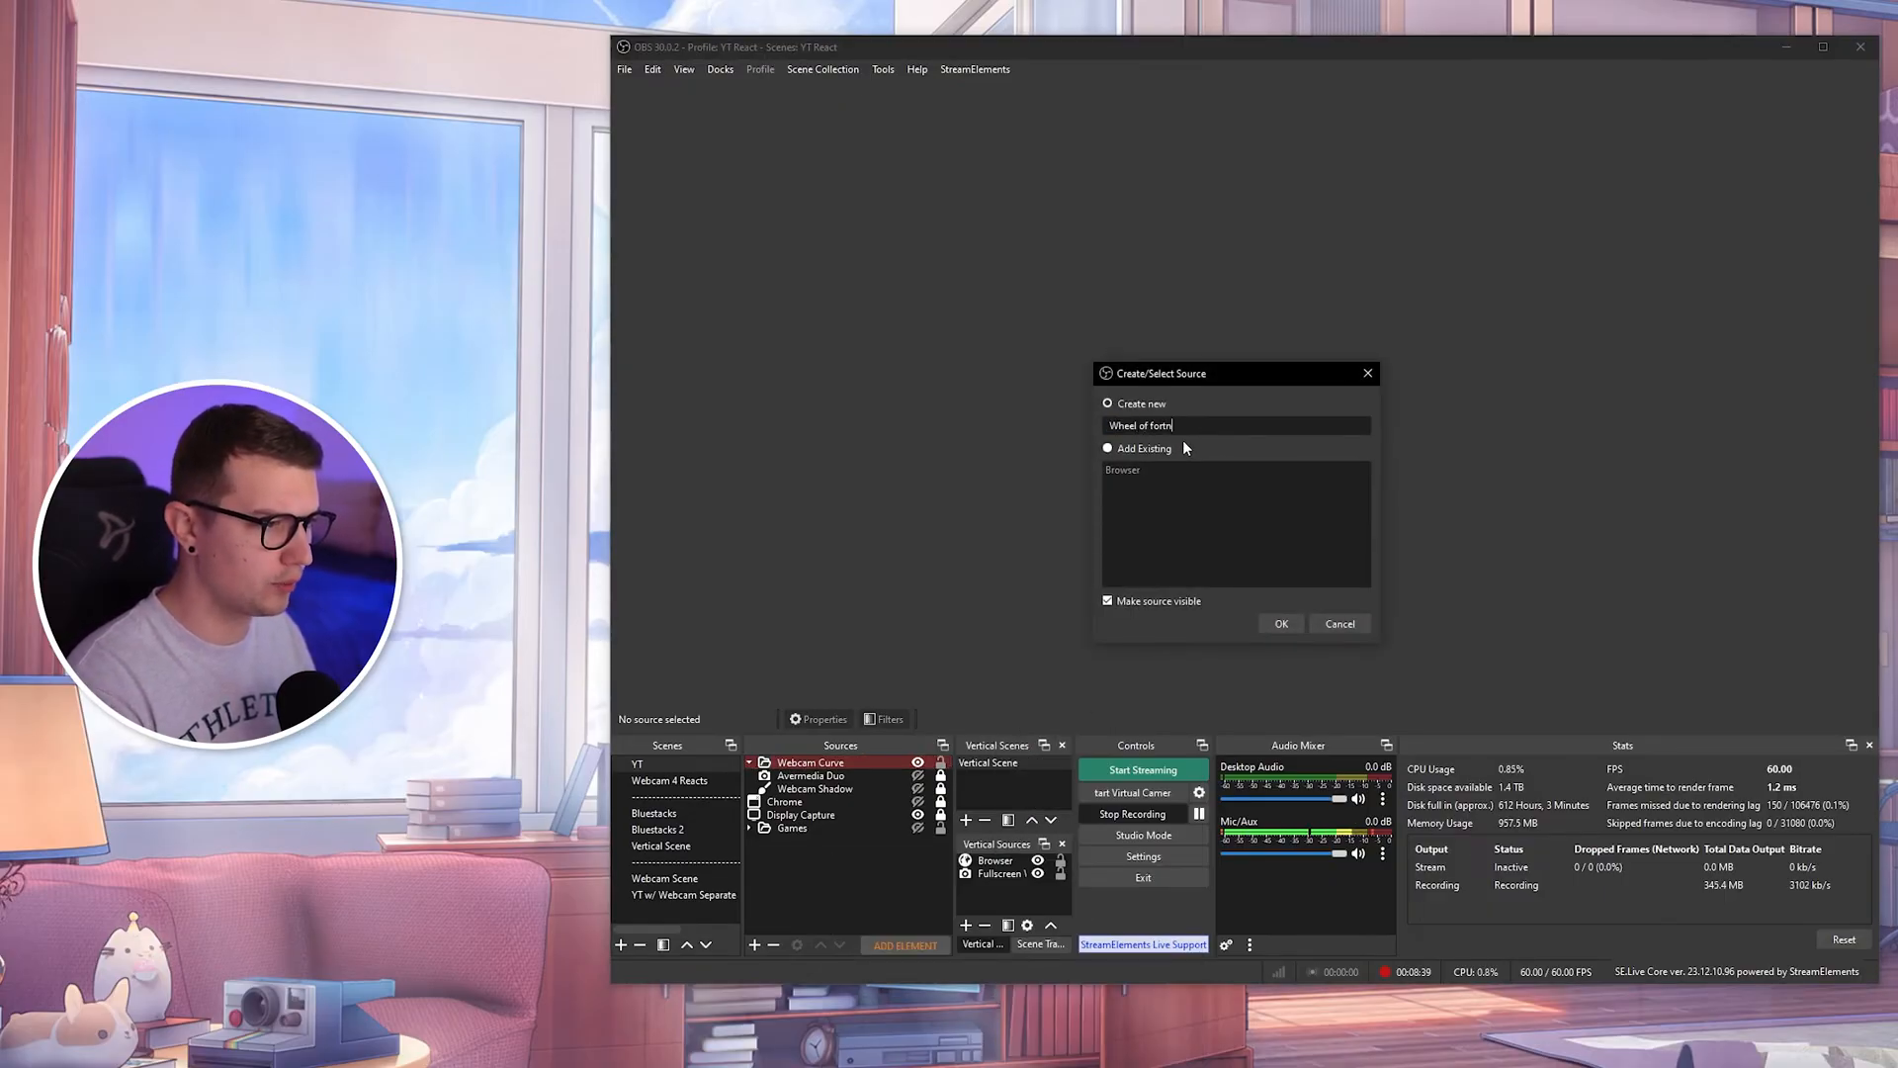
type("eel of fortute")
key("BackSpace")
key("BackSpace")
type("ne")
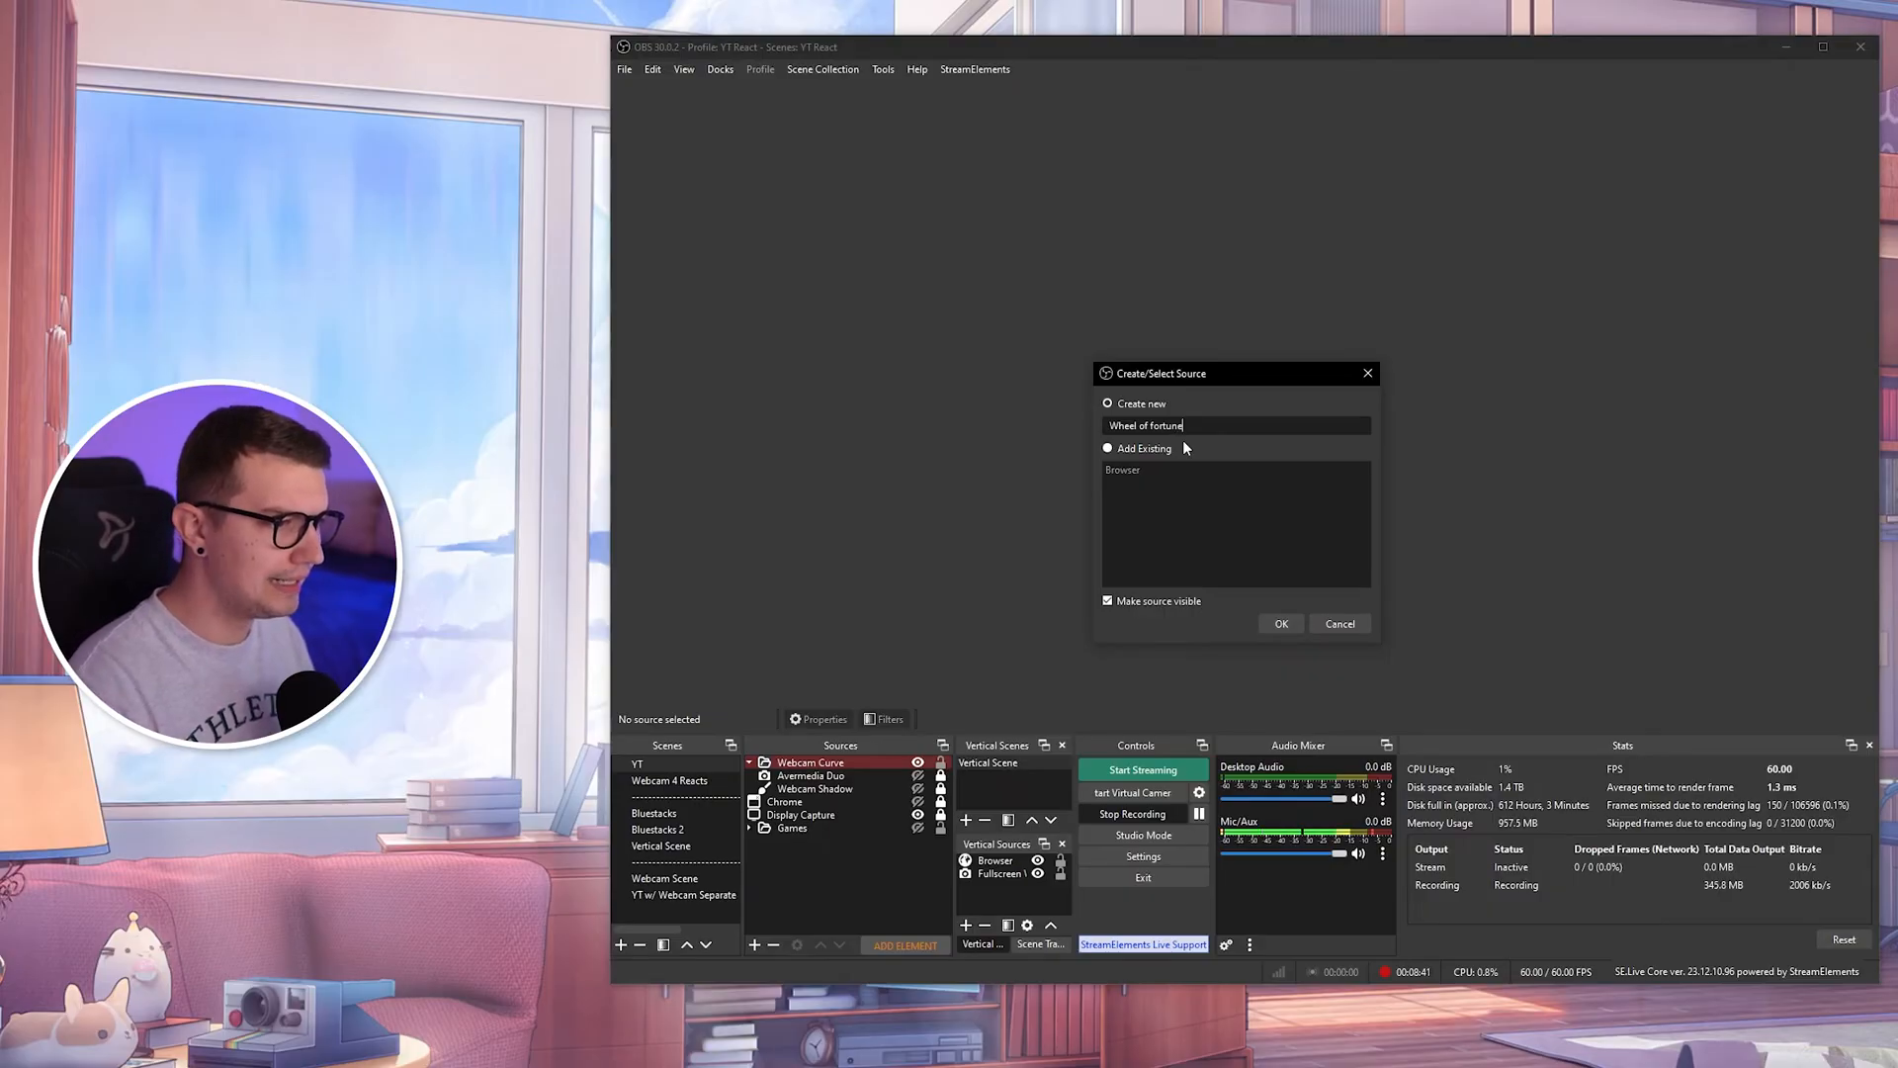
left_click(1281, 623)
- Set the browser source's URL to the copied TikFinity Wheel of Fortune overlay link and accept the properties
triple_click(1154, 542)
type("https://tikfinity.zerody.one/widget/wheel?cid=240611")
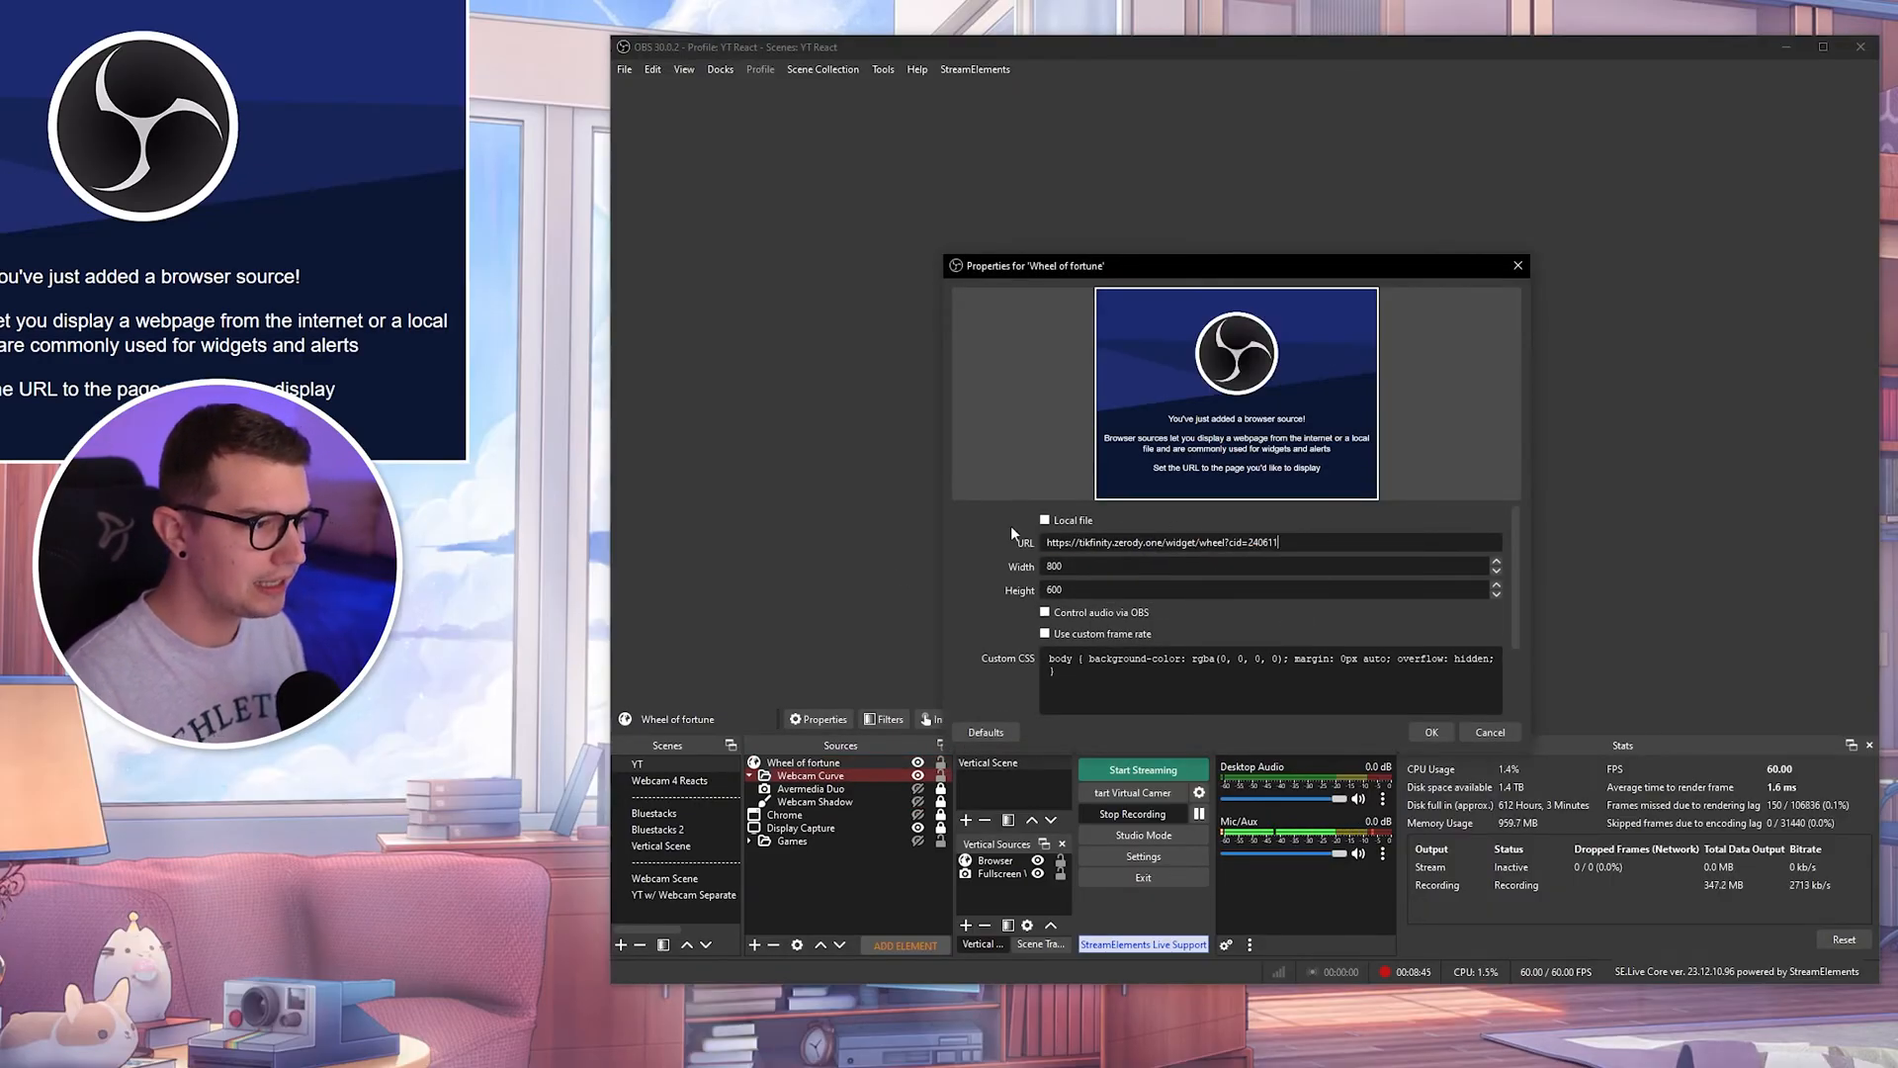
left_click(1432, 731)
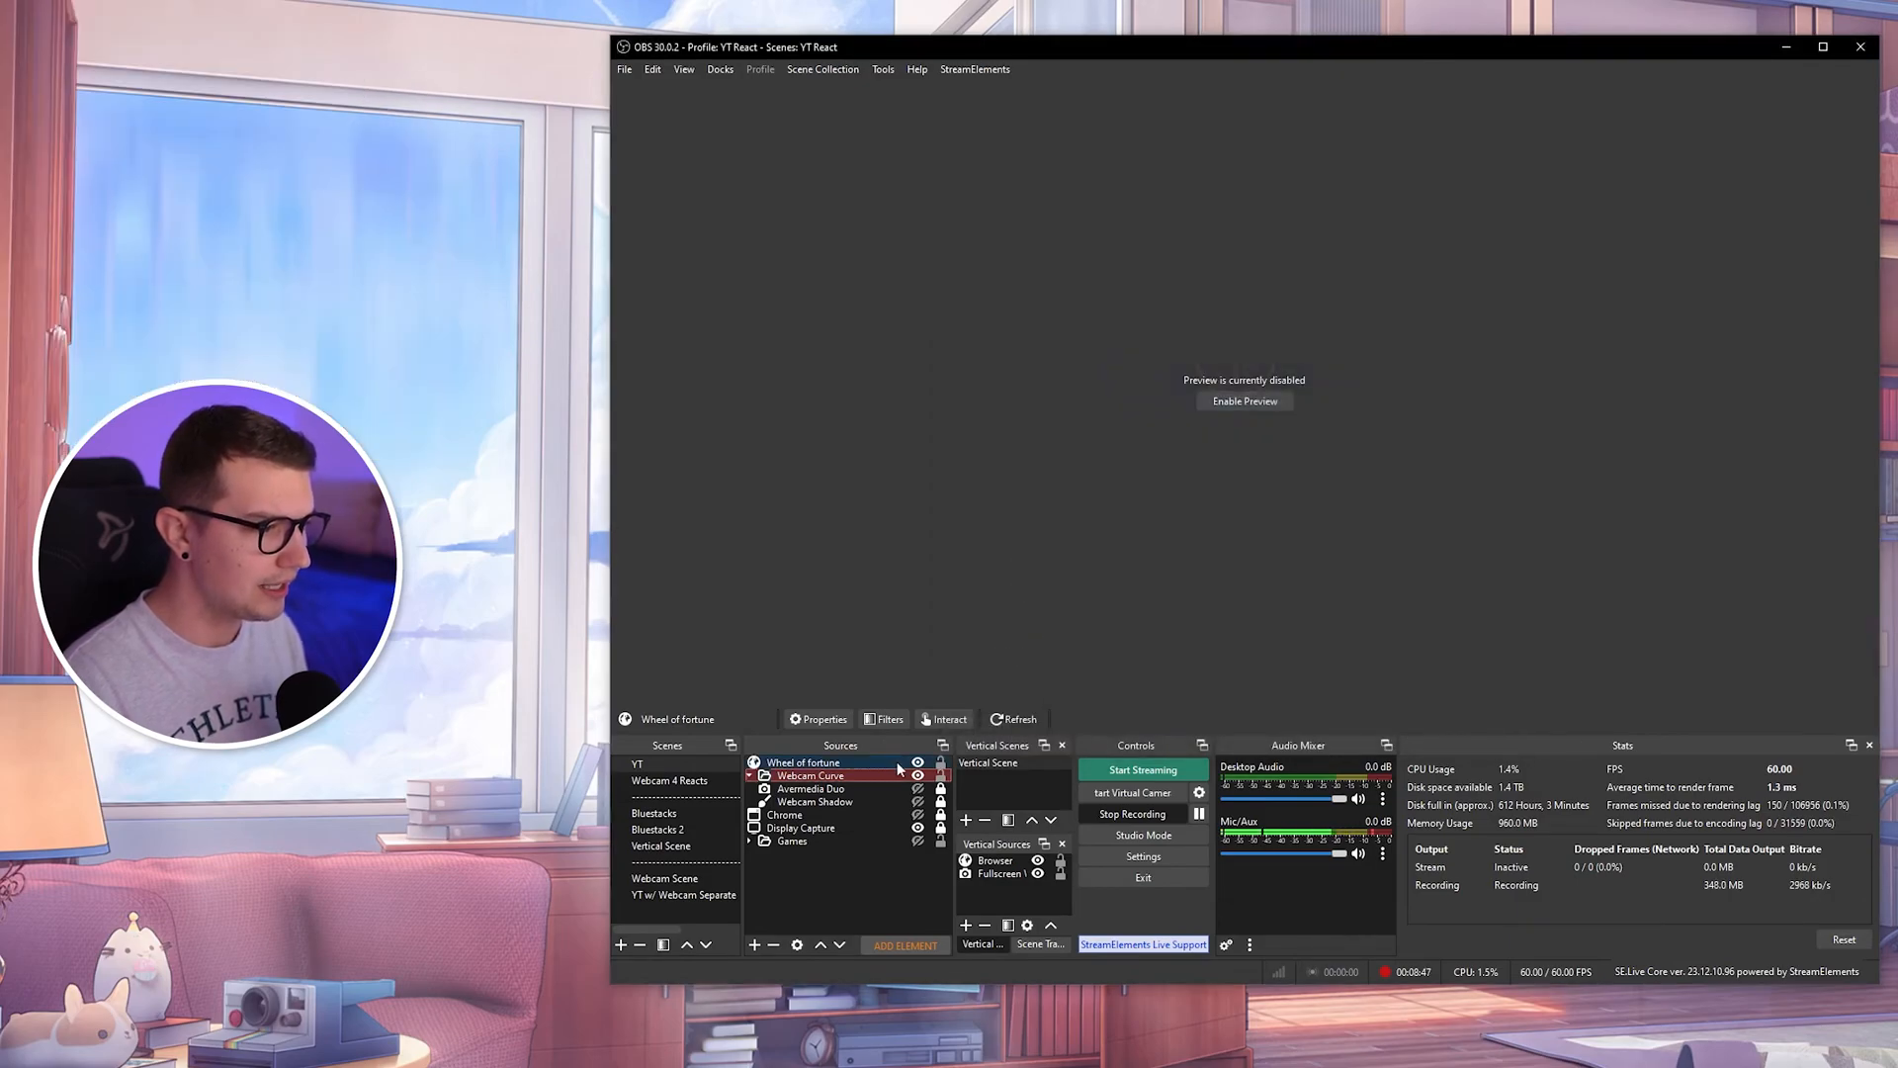
- Enable the OBS preview and test the Wheel of Fortune overlay from TikFinity's overlay gallery
left_click(1247, 404)
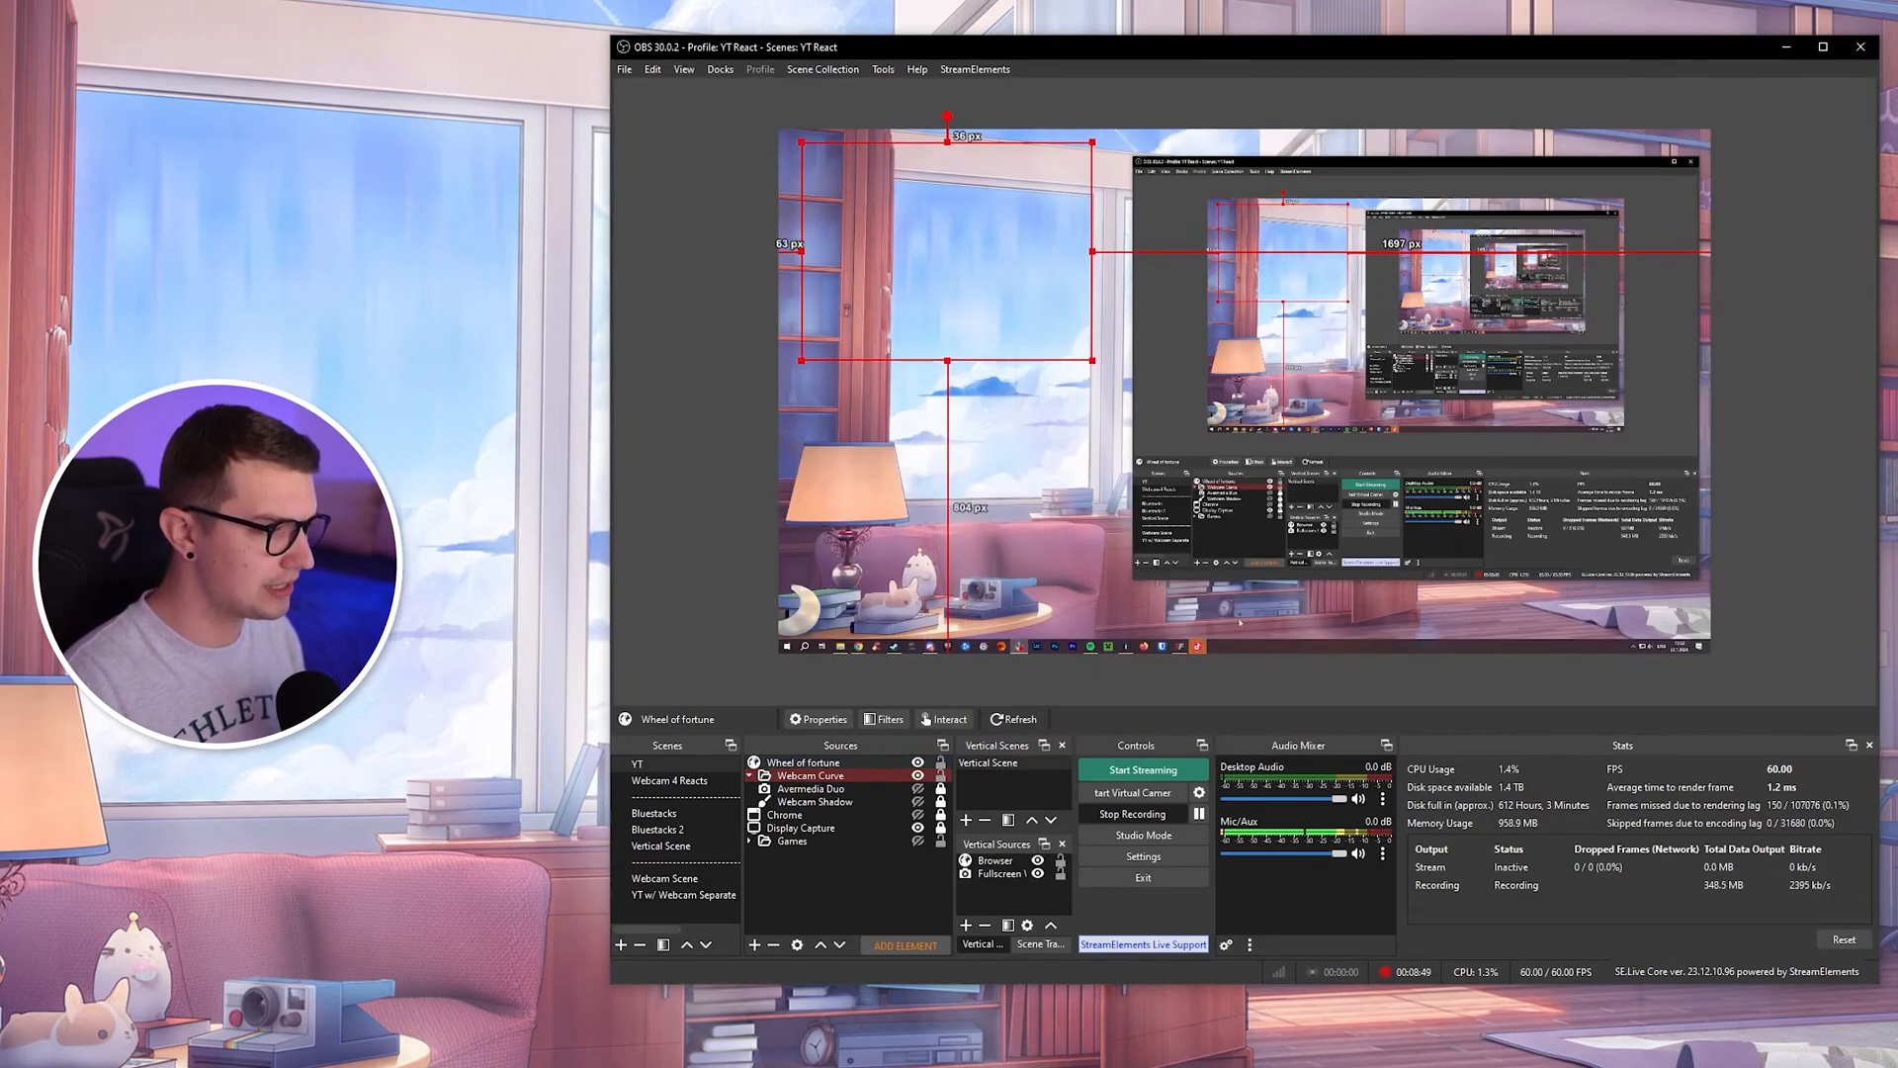
left_click(719, 1067)
left_click(1237, 337)
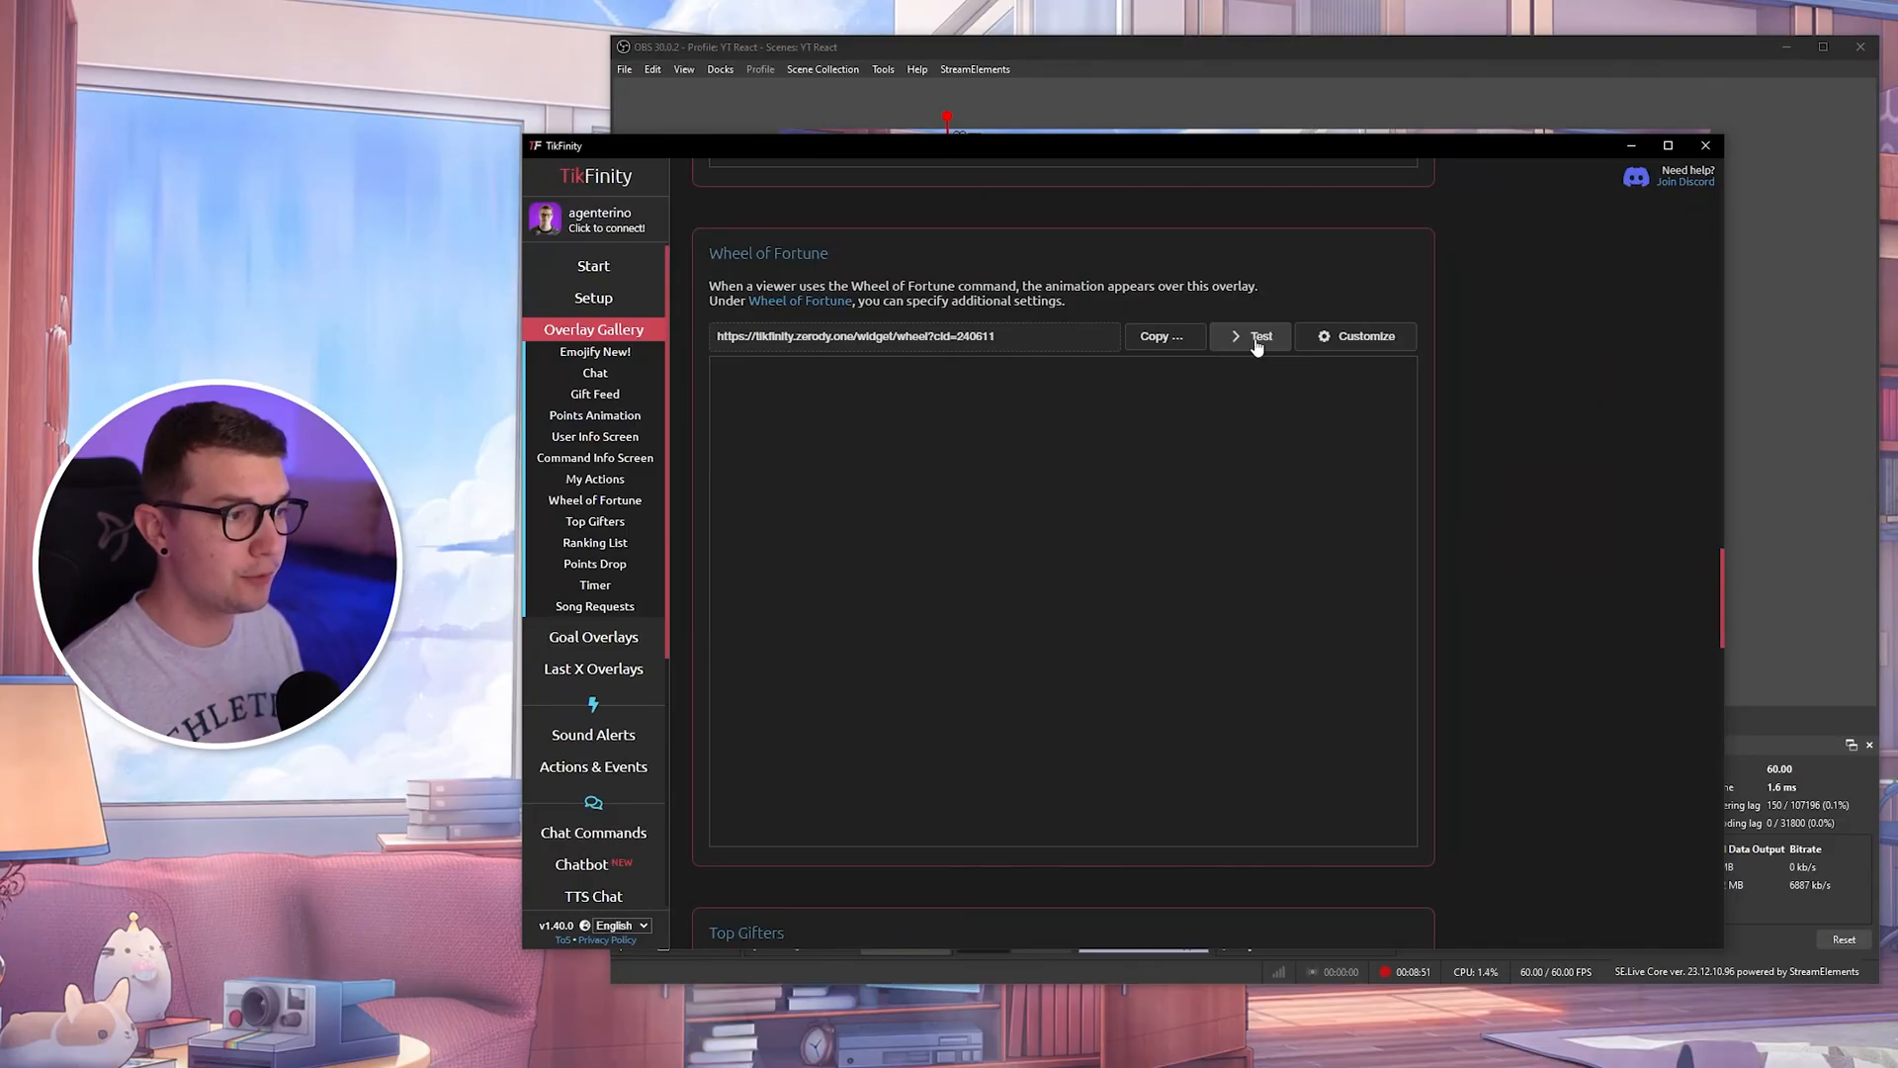
key("alt+Tab")
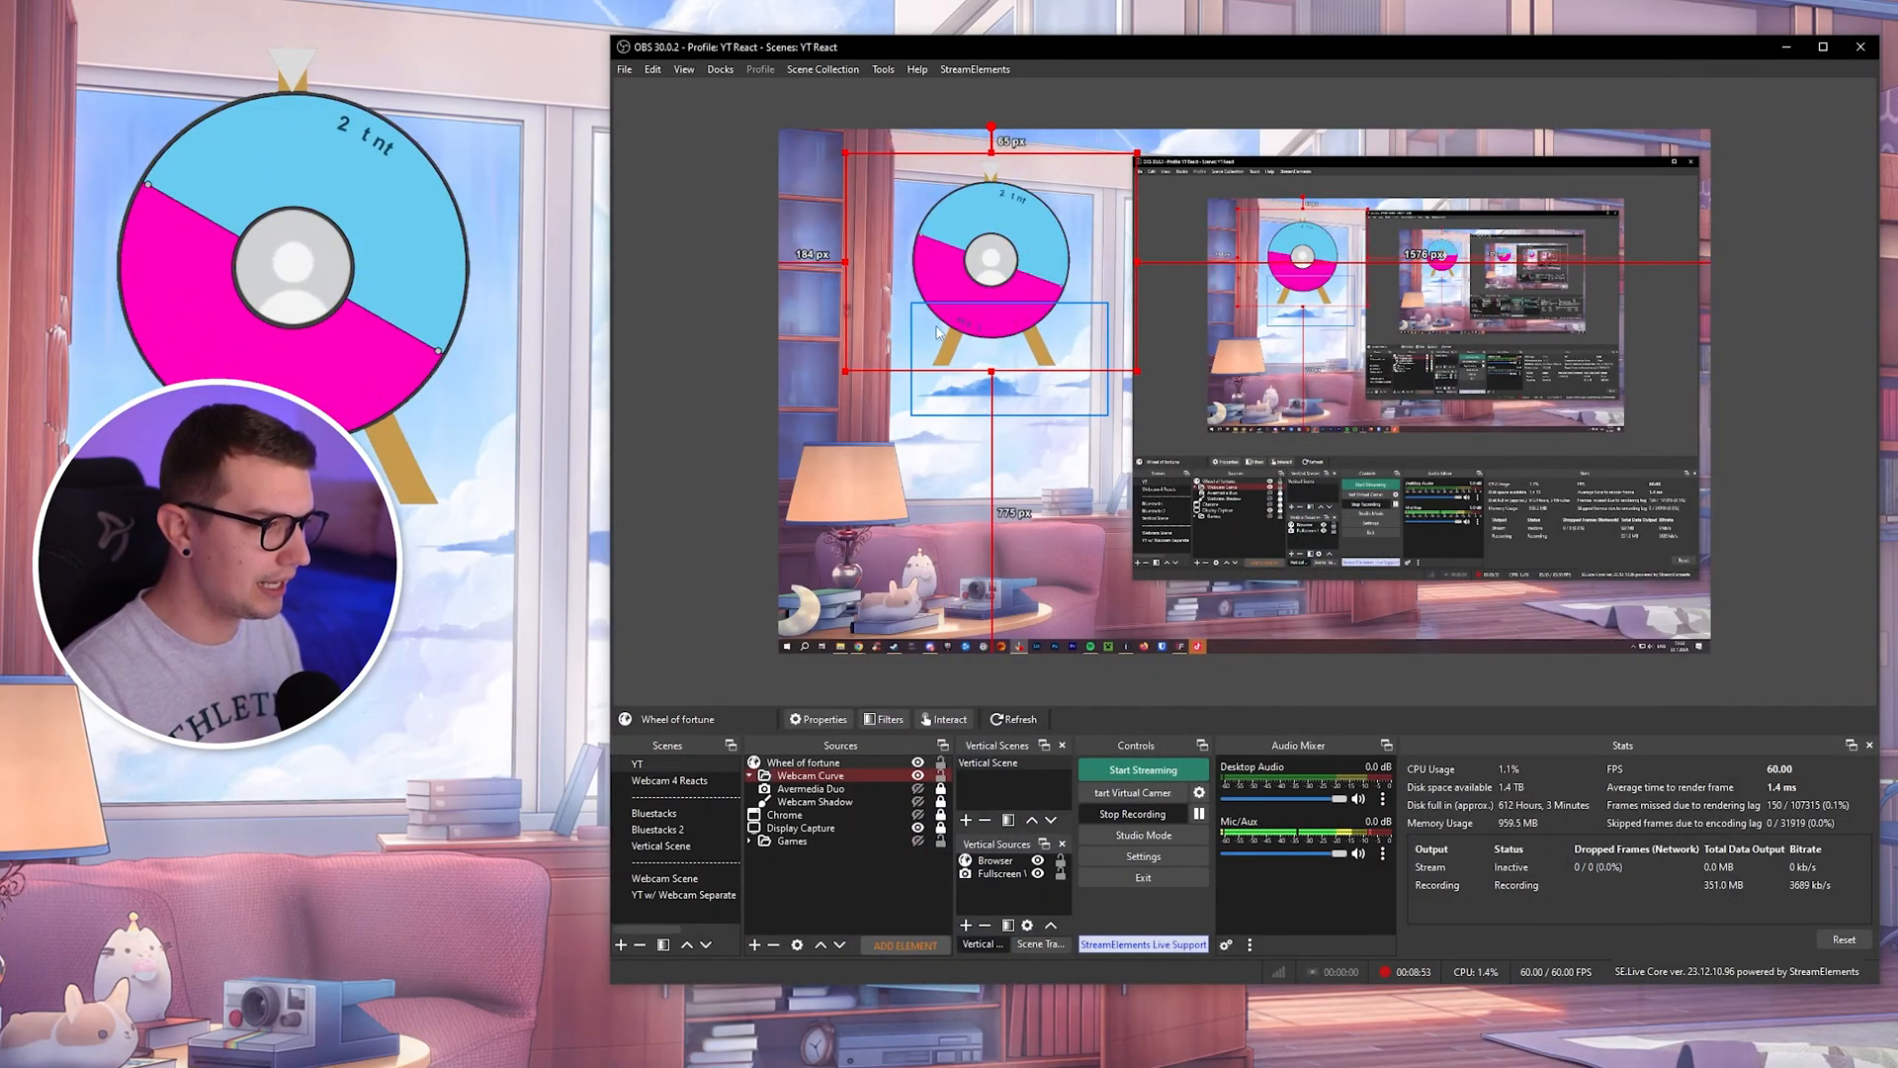
- Shrink the wheel source and move it to the upper right half of the canvas, and disable the preview
left_click_drag(939, 286, 982, 283)
left_click_drag(1179, 370, 1105, 313)
left_click_drag(1029, 259, 1317, 289)
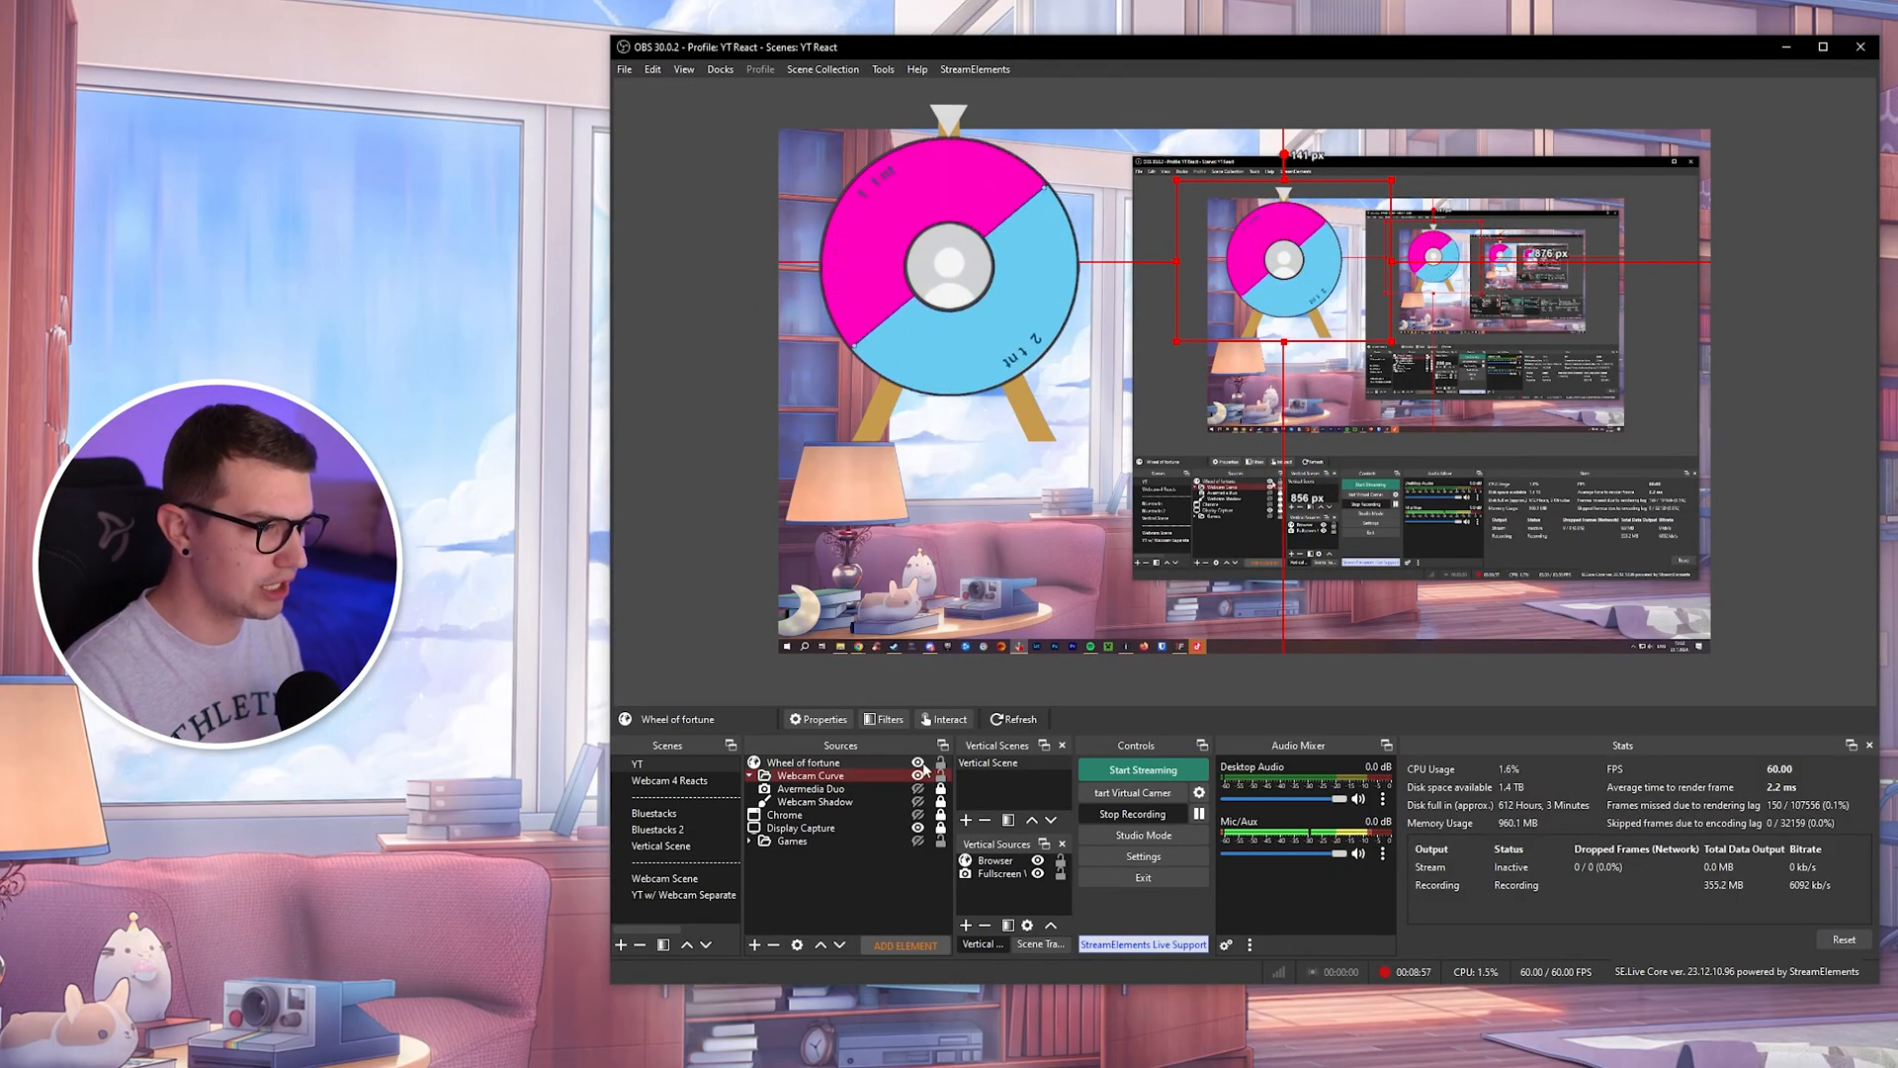
right_click(1087, 559)
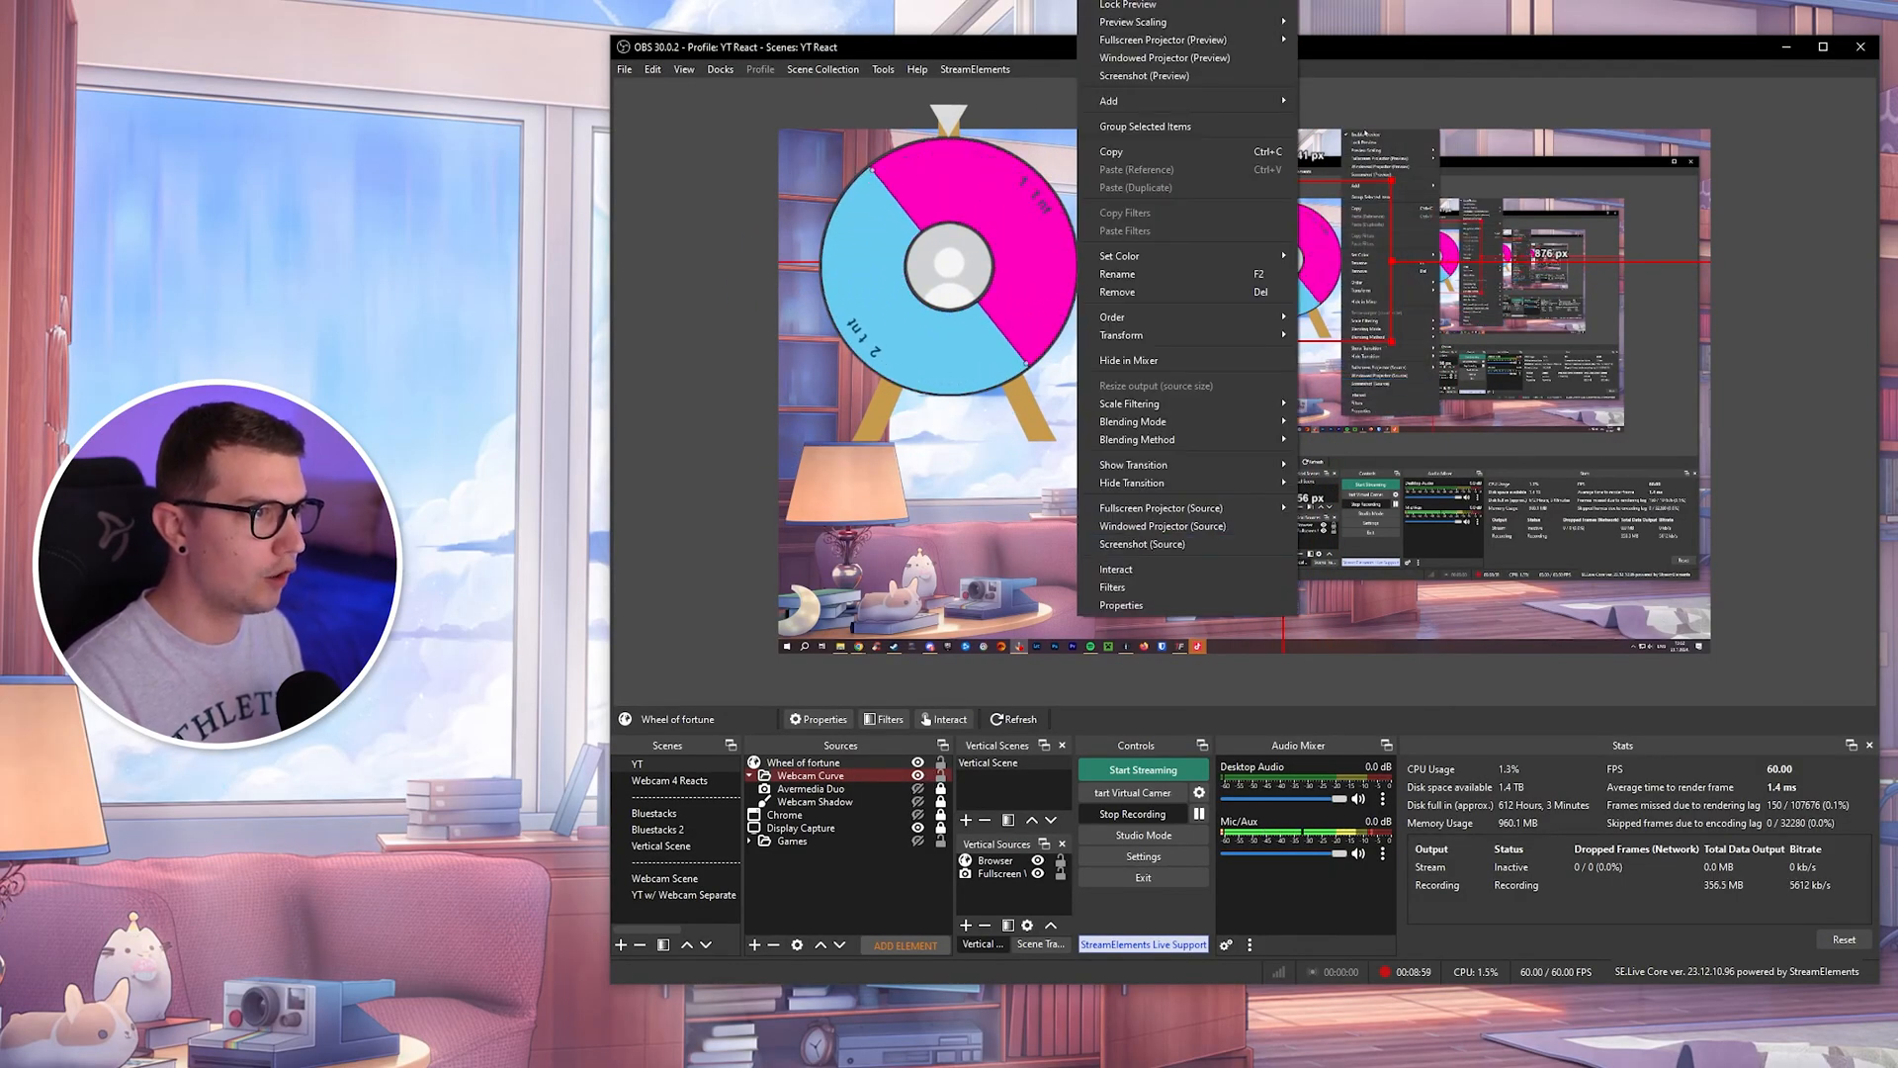
left_click(1128, 0)
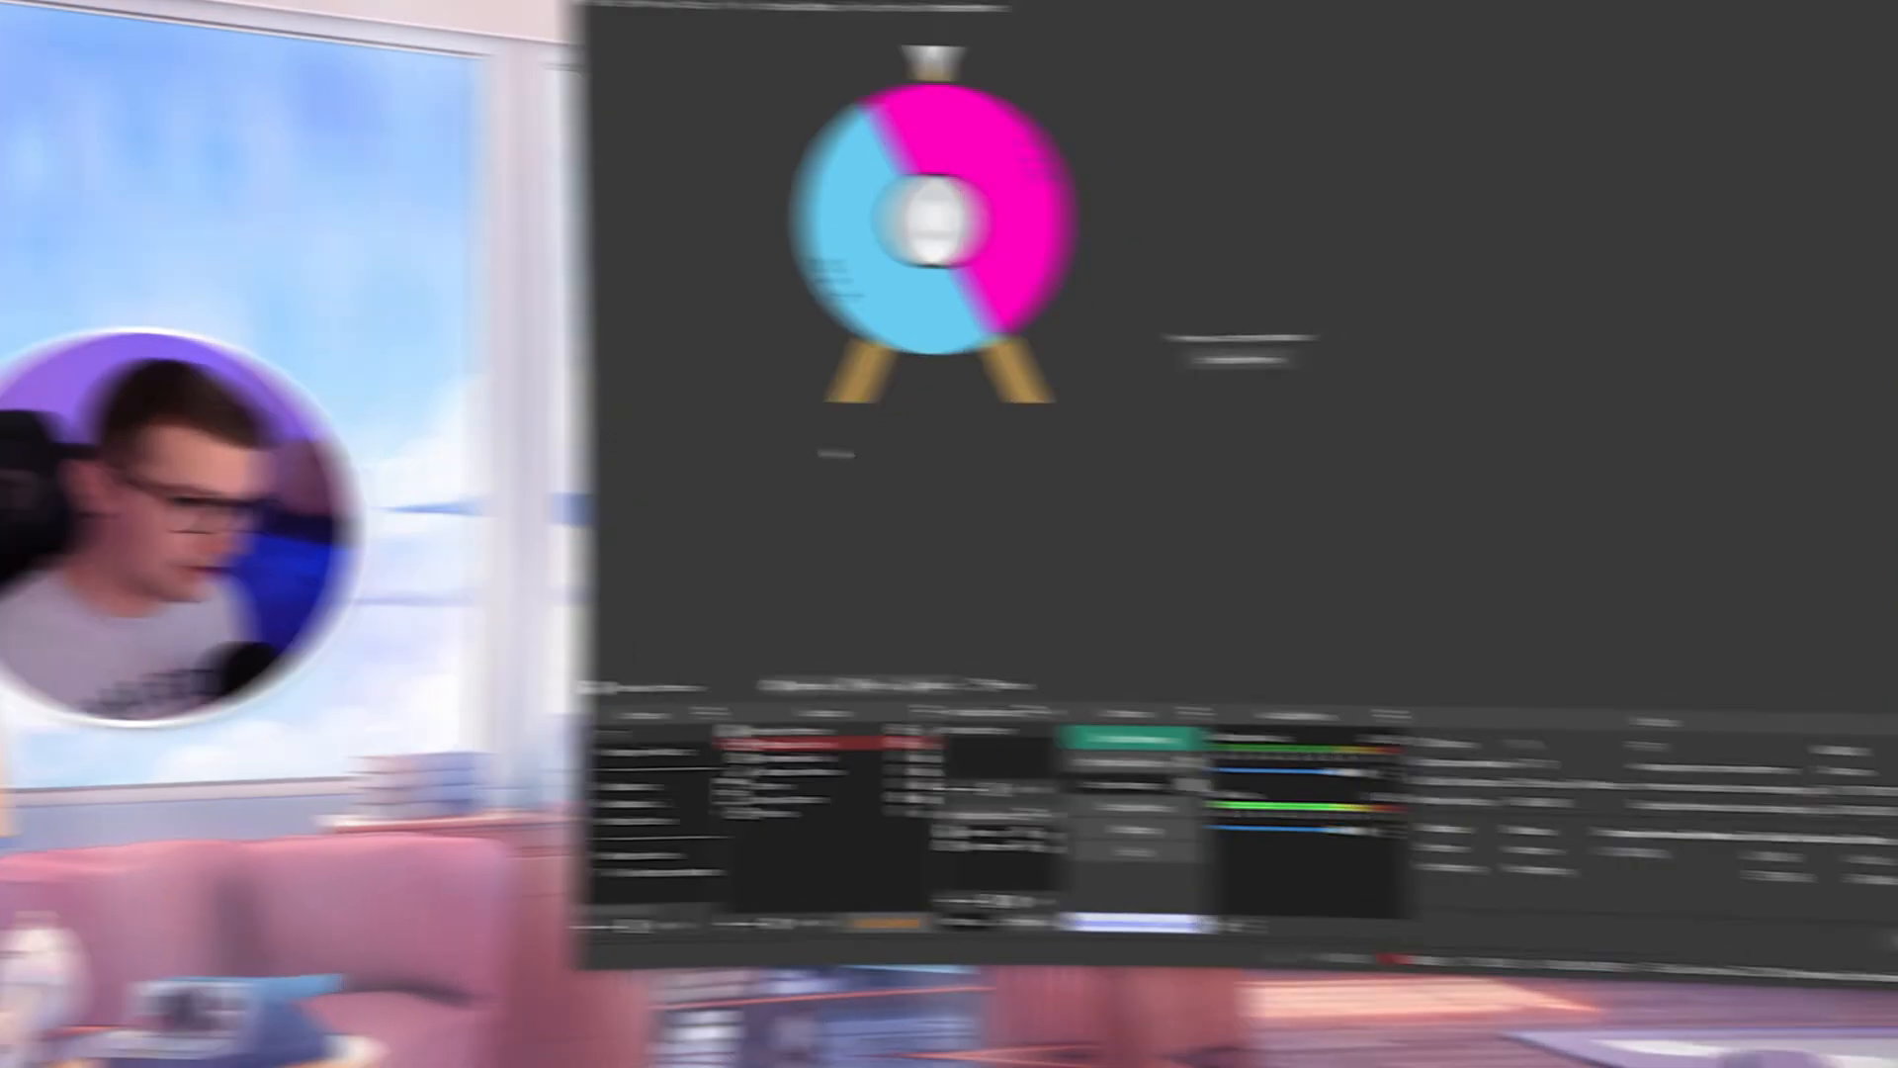